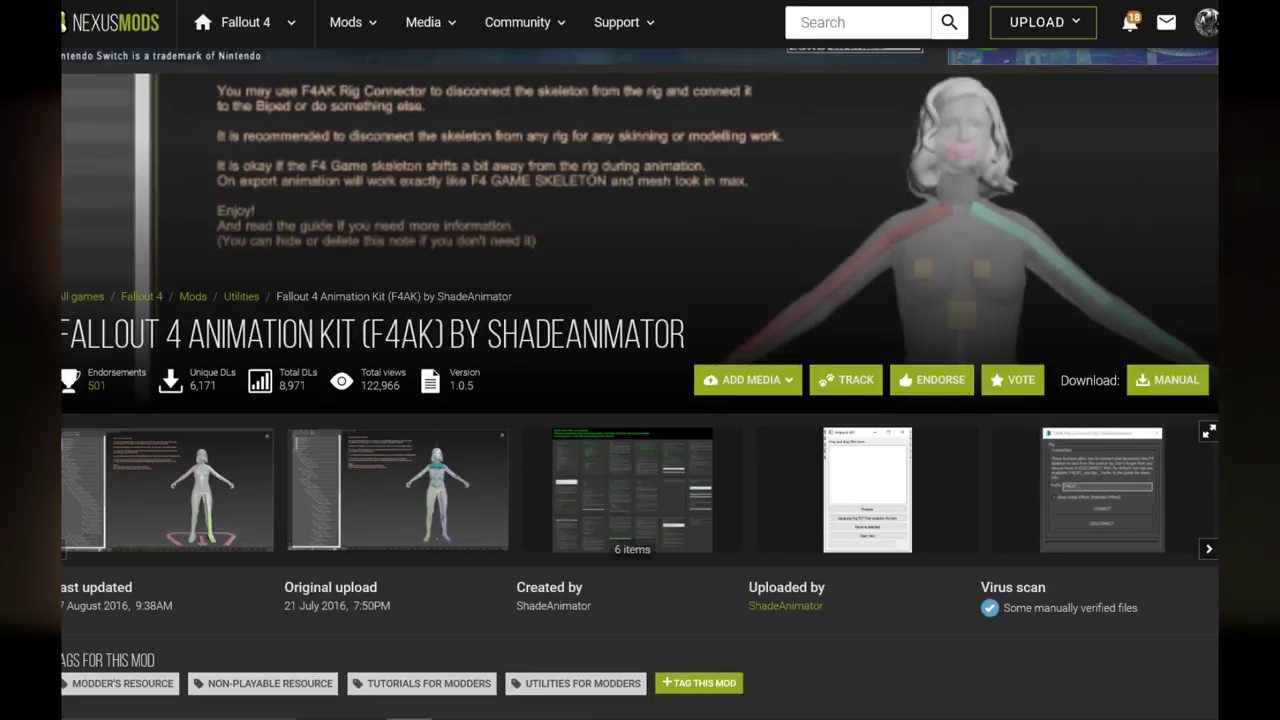
Scroll the F4AK mod page past the description to the Known Bugs and FAQ sections
scroll(640, 383, "down", 3)
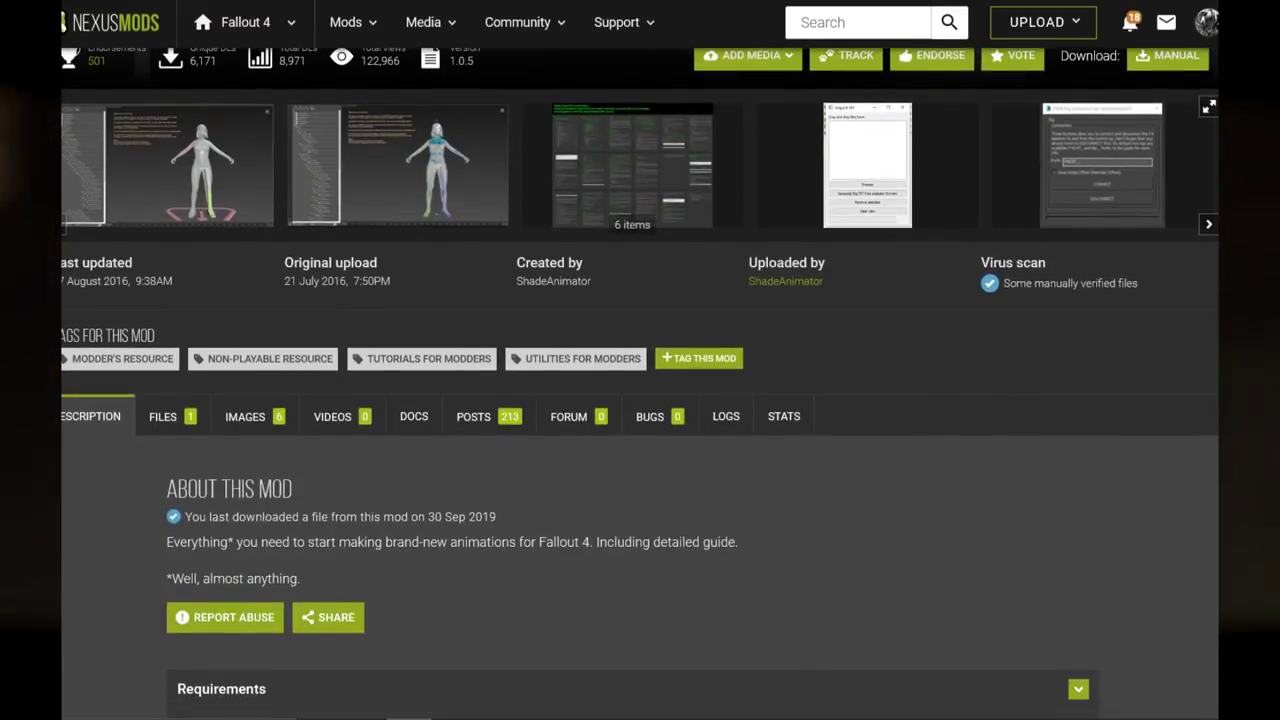
scroll(640, 383, "down", 7)
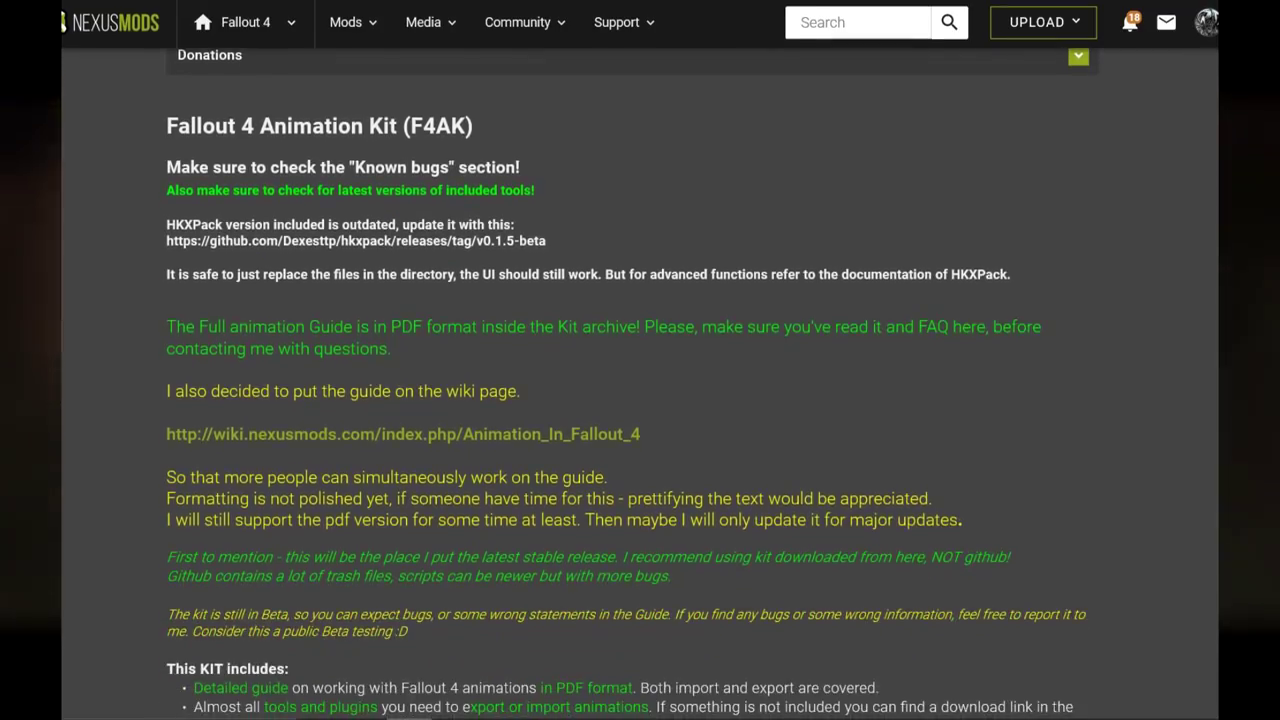
scroll(640, 383, "down", 8)
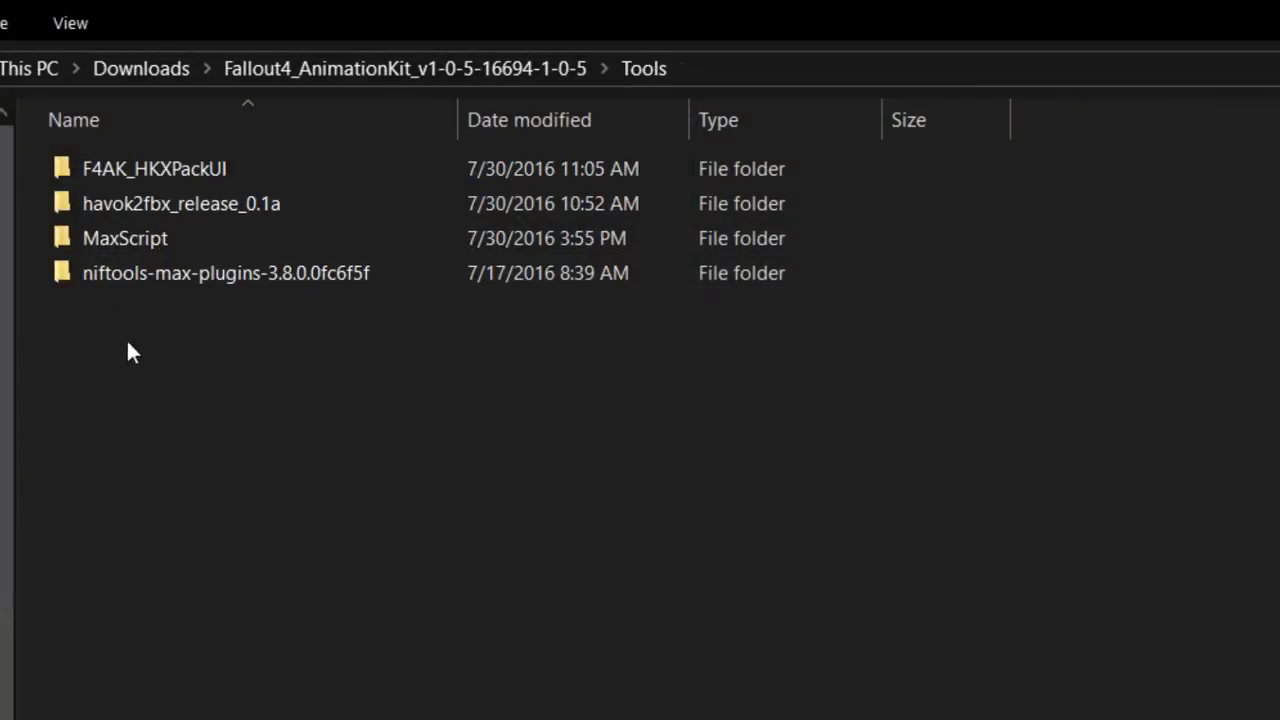
Open the F4AK_HKXPackUI folder inside the Tools folder
double_click(187, 167)
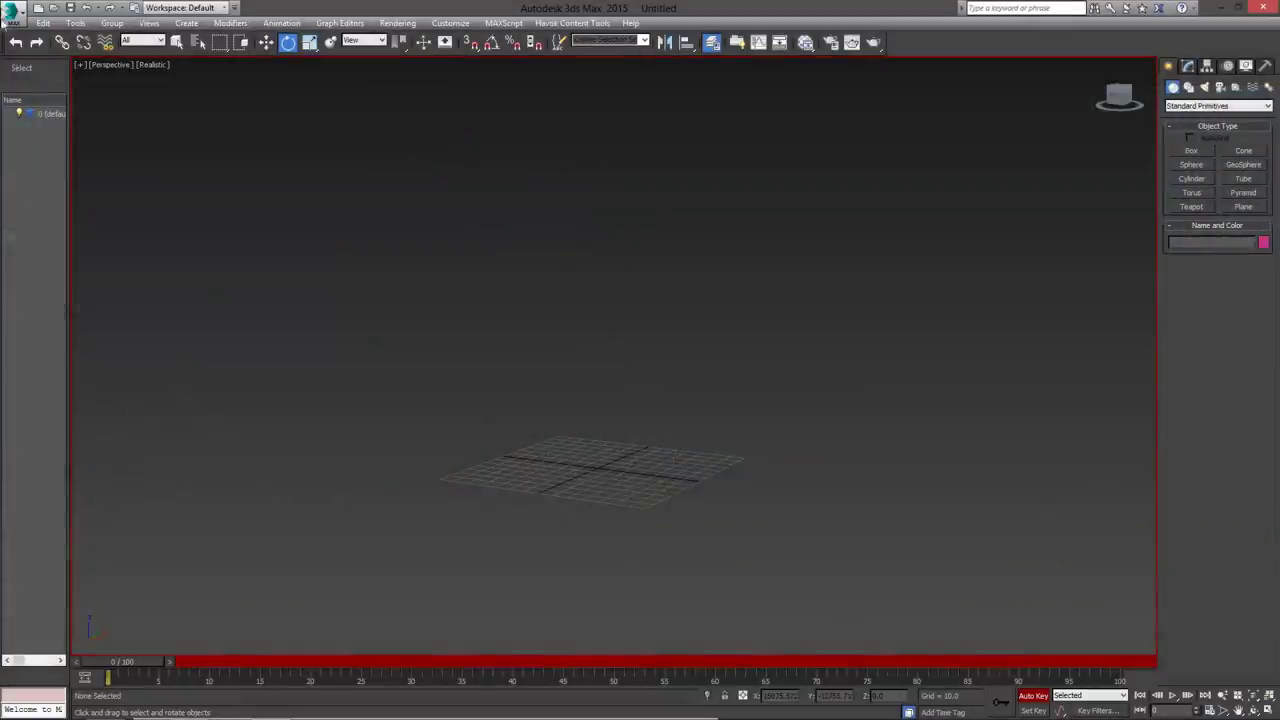
Save the empty scene as Temp.max with Save As
left_click(8, 10)
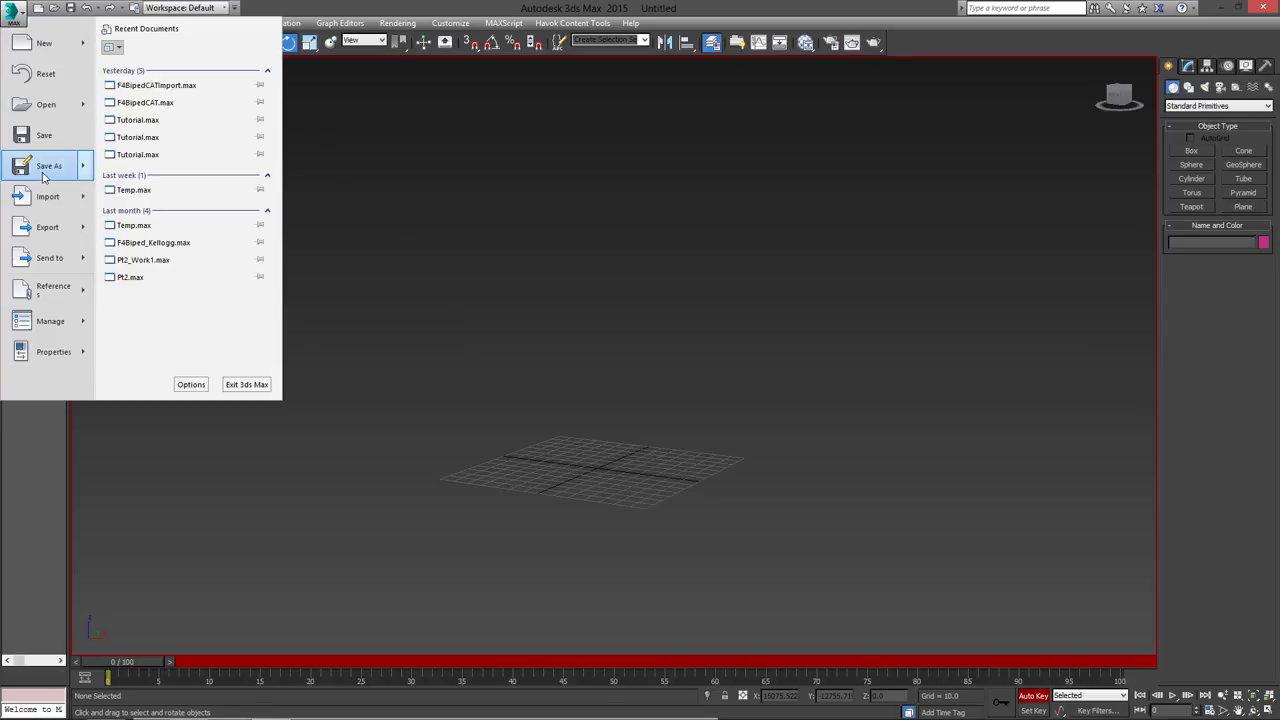
left_click(44, 170)
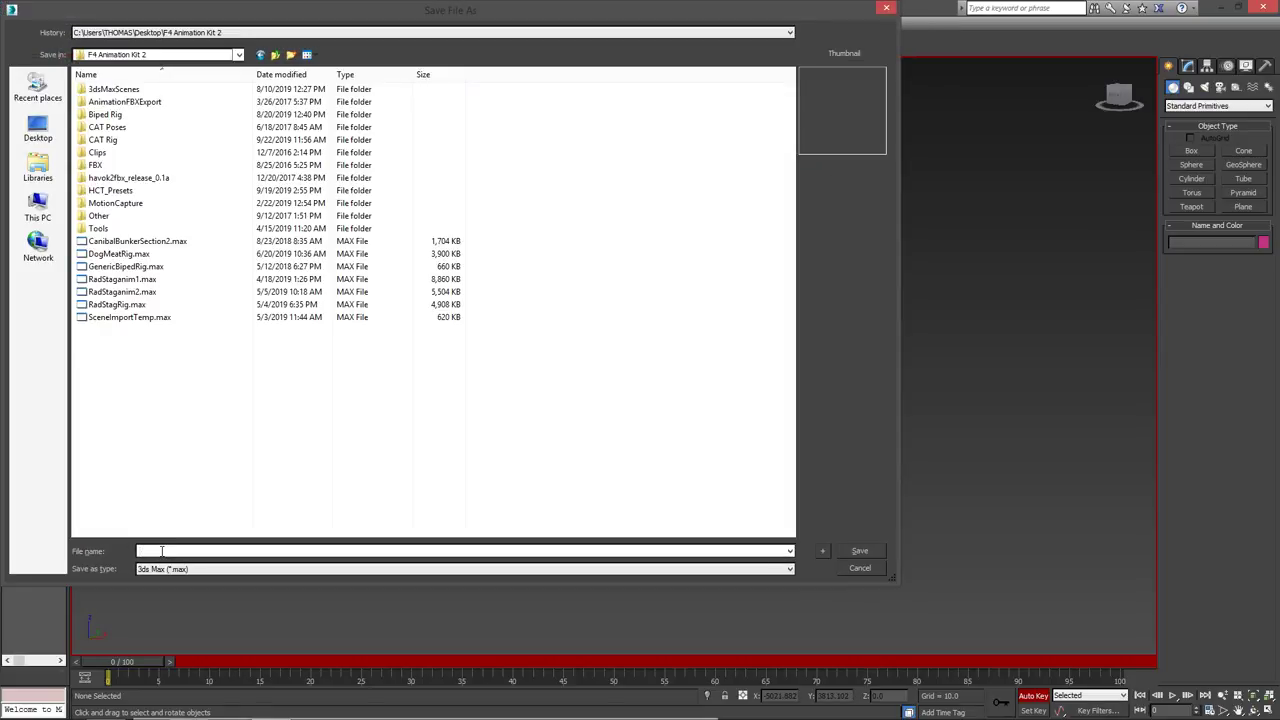
type("Temp")
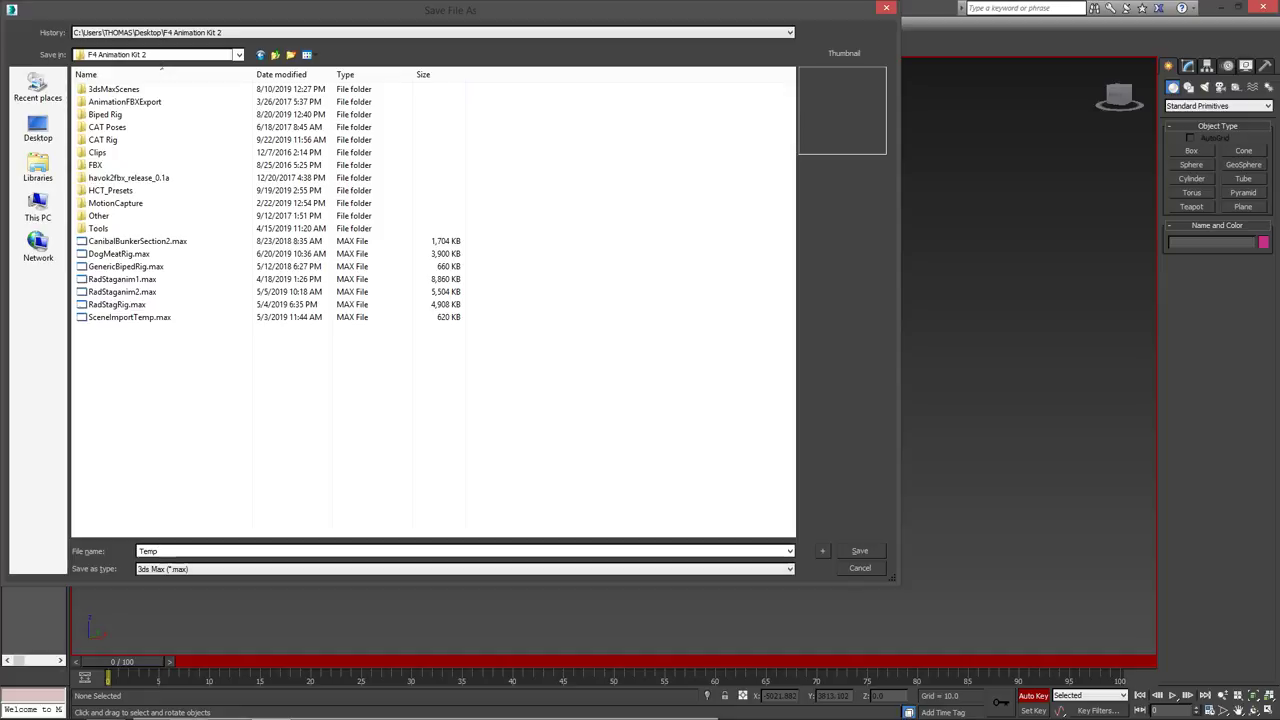
left_click(862, 550)
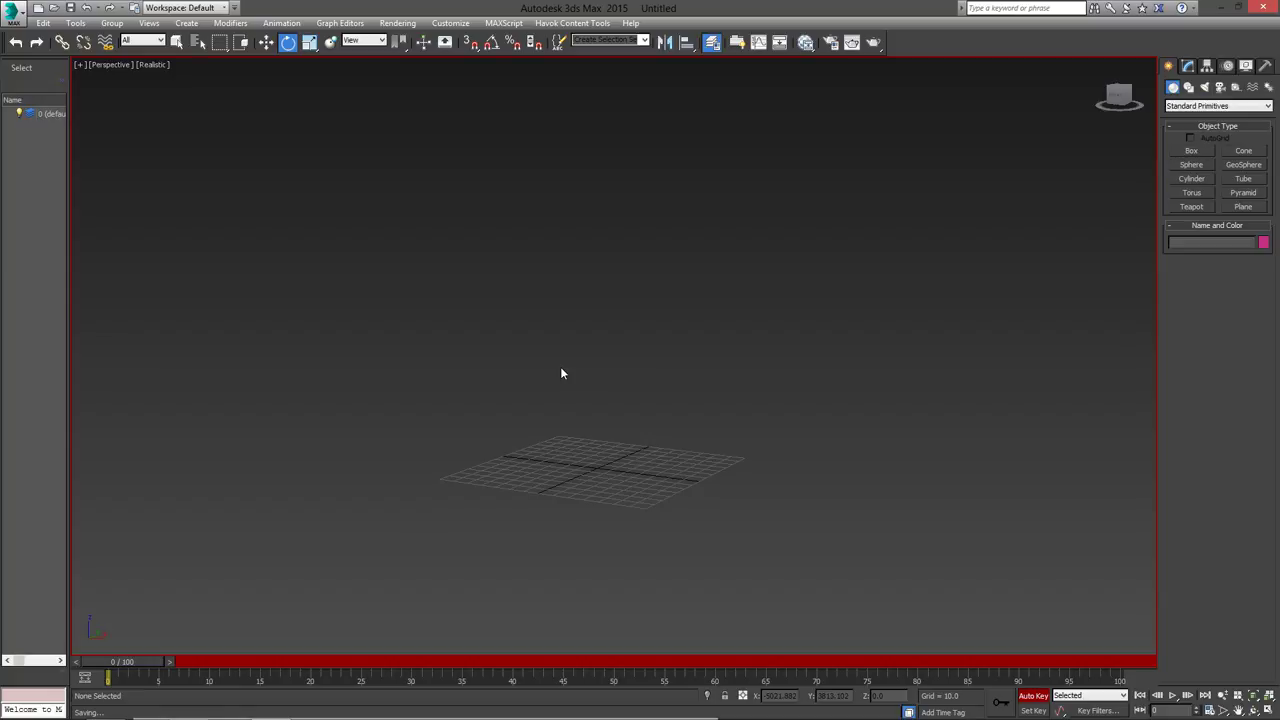
left_click(564, 24)
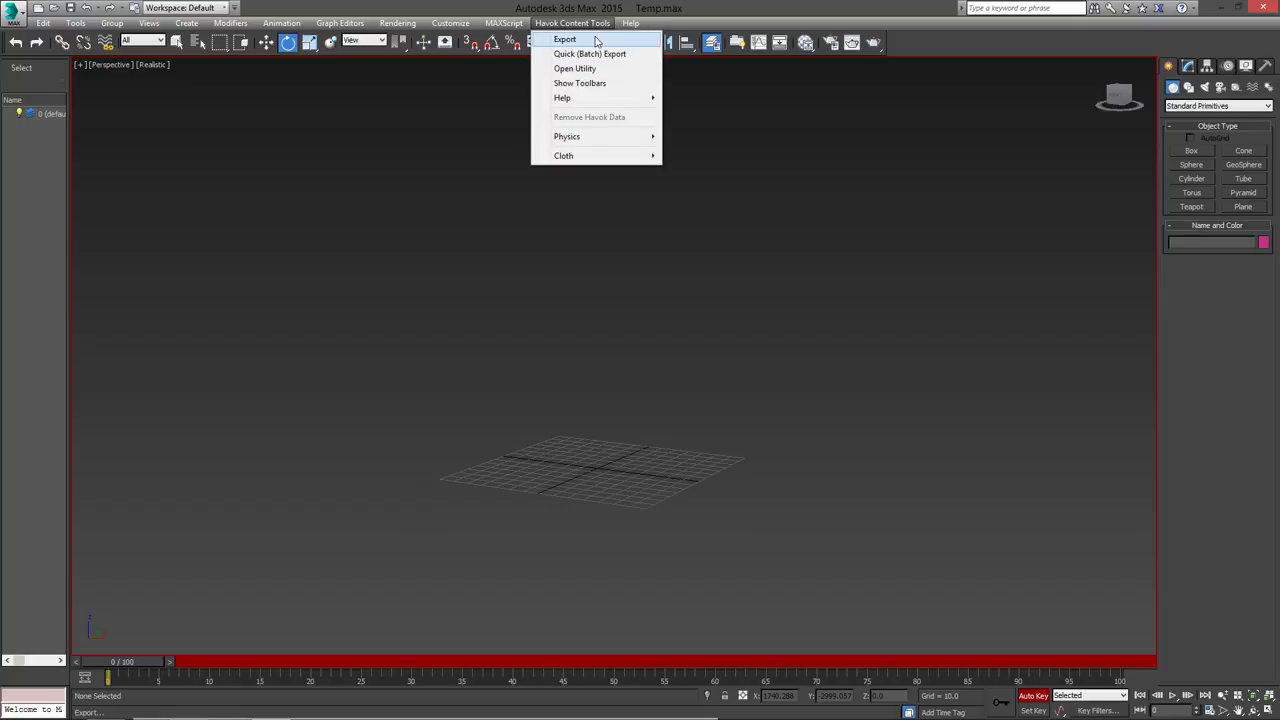
Load the F4Animation.hko configuration set and switch to ConvertAnimation_x32
left_click(566, 40)
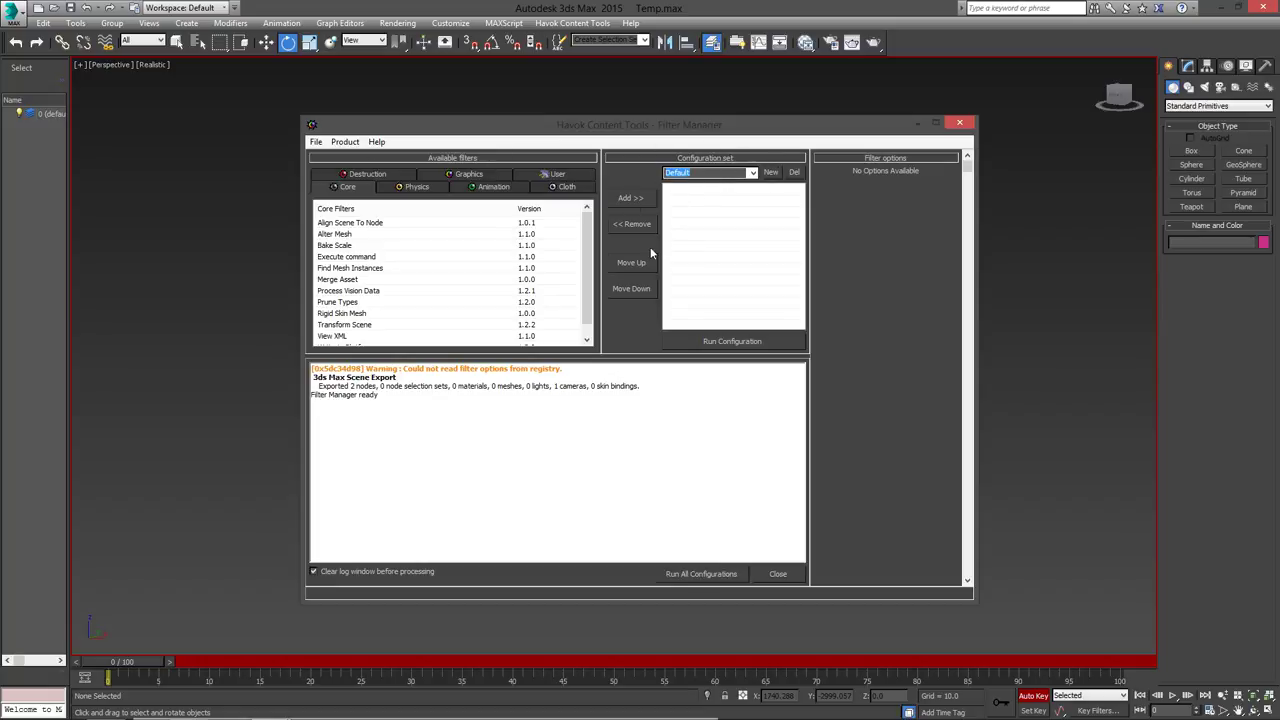
left_click(316, 142)
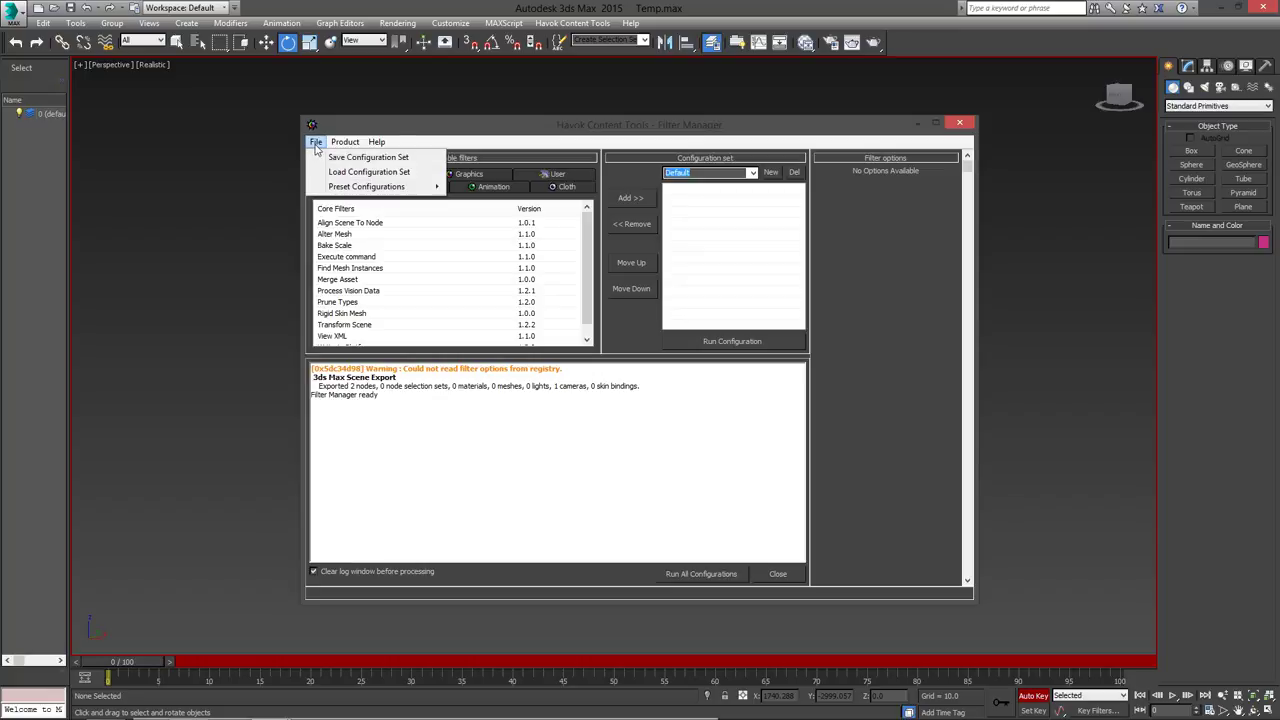
left_click(360, 172)
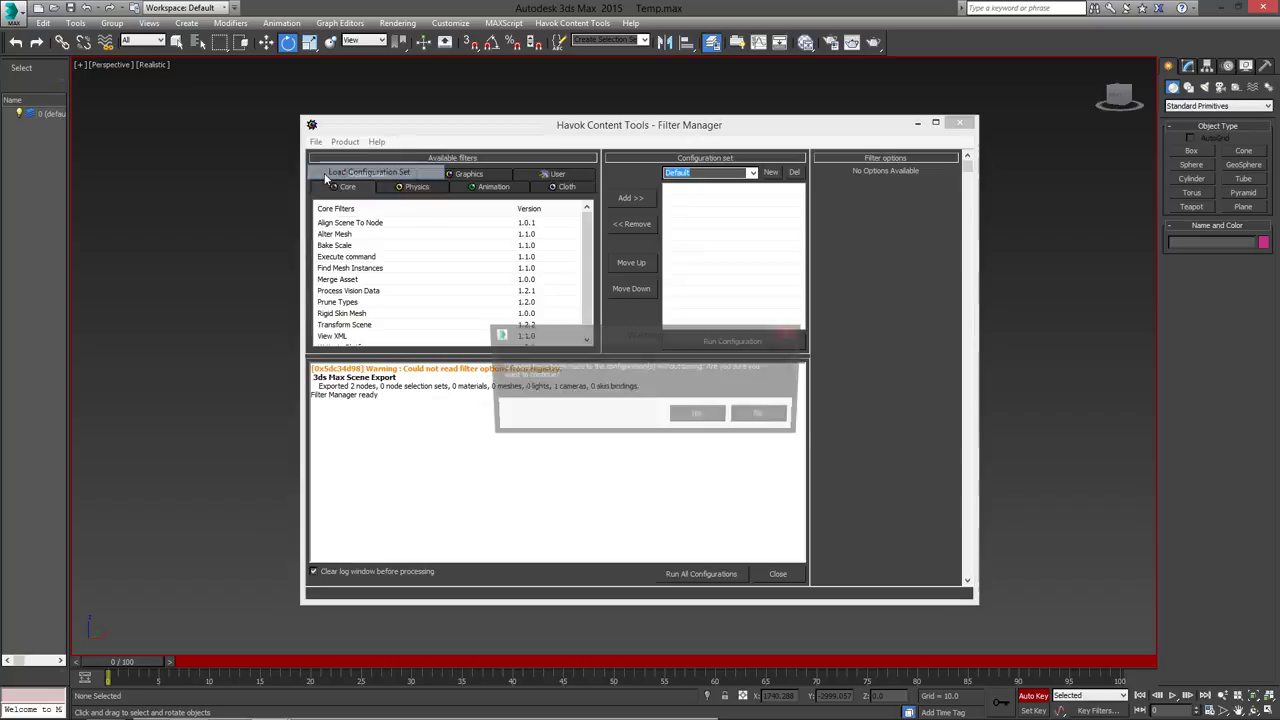
left_click(699, 417)
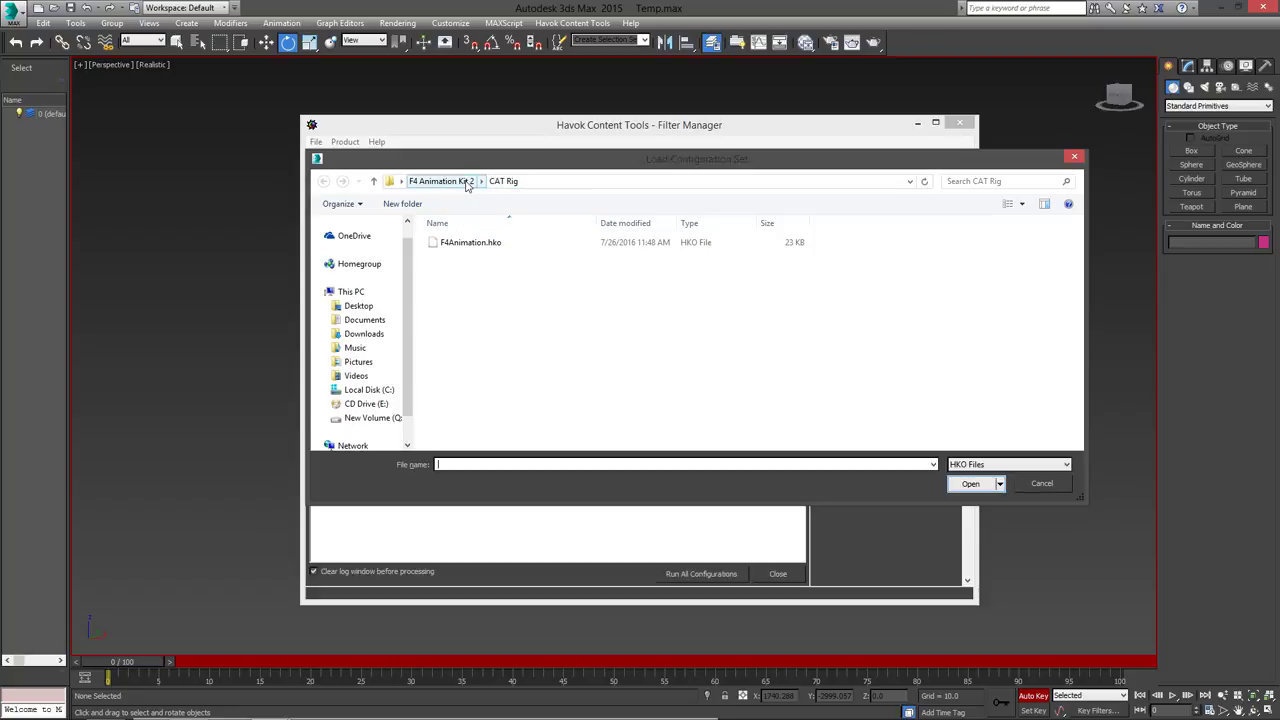
double_click(472, 243)
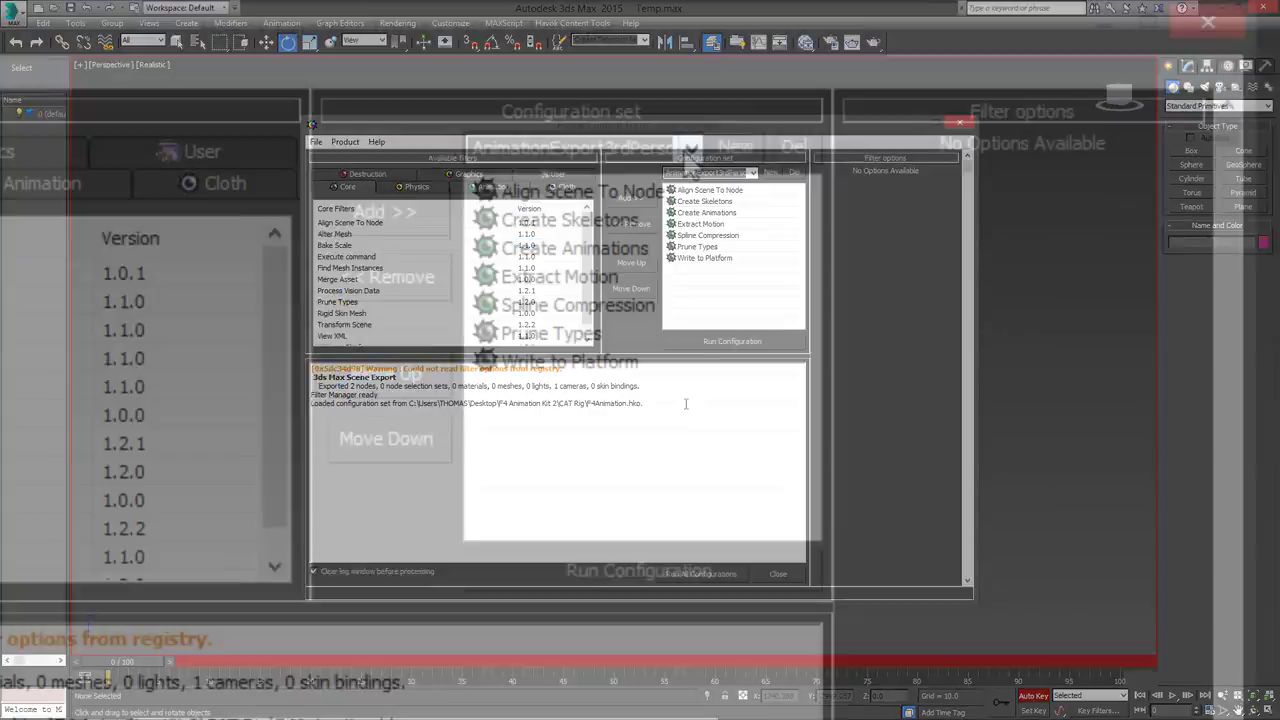
left_click(737, 157)
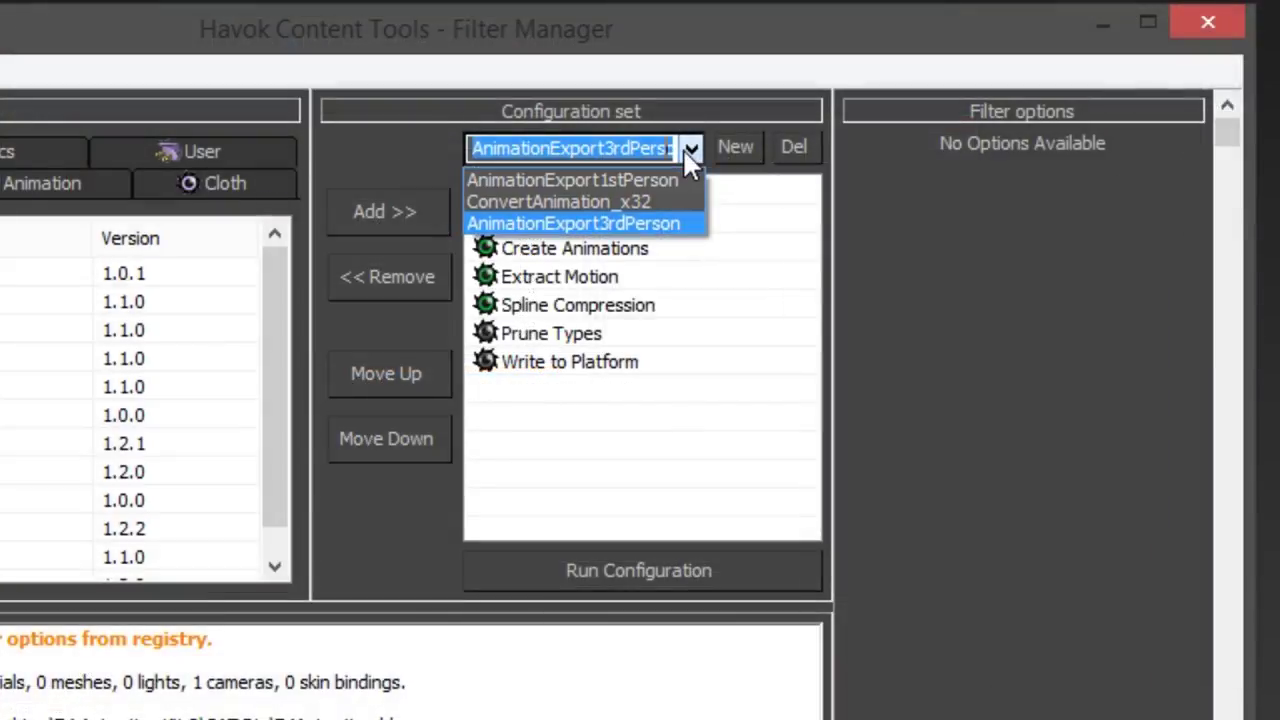
left_click(632, 201)
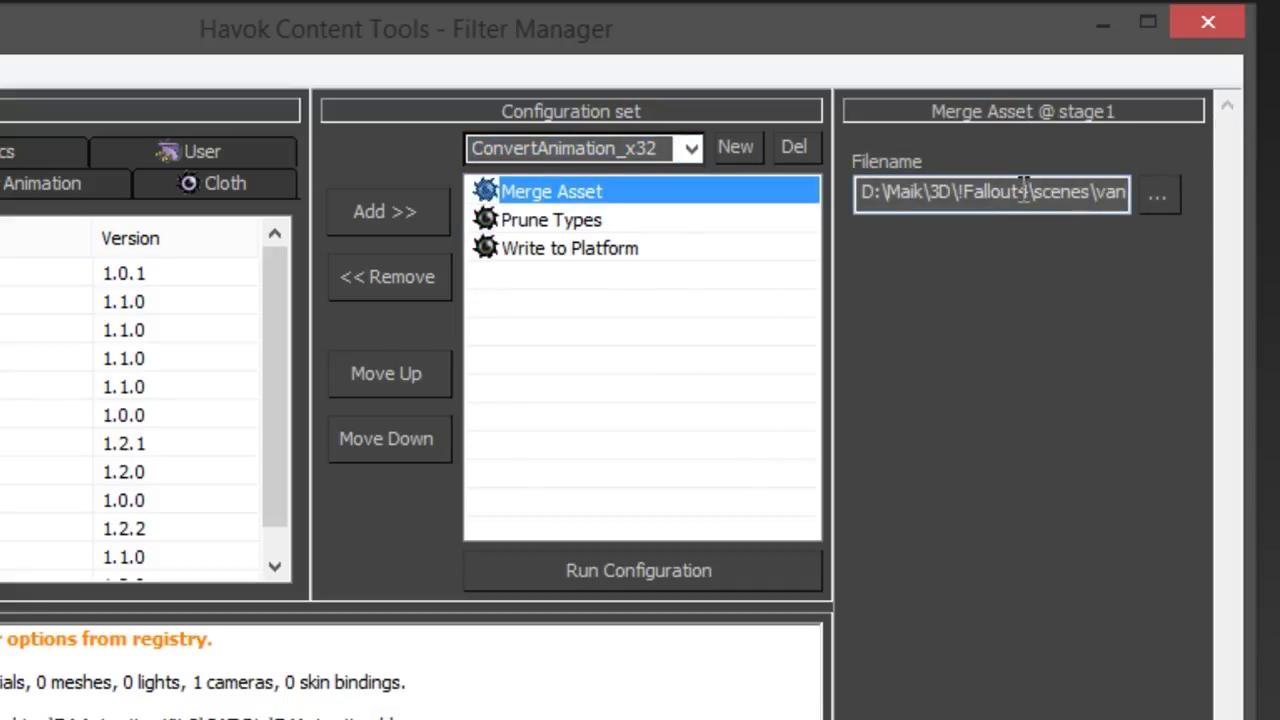
Choose Kellogg's SyncIdle.hkx from Furniture > CryoPodScene as the asset to merge
left_click(1157, 195)
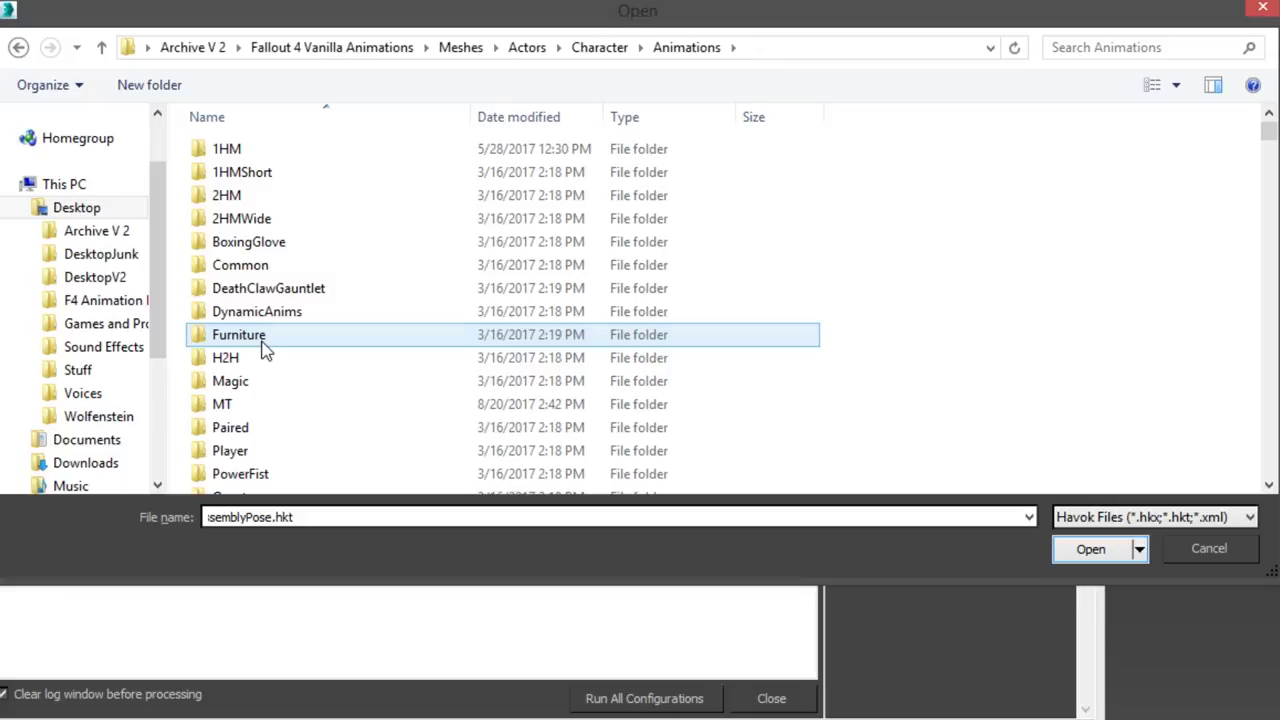
double_click(263, 340)
scroll(309, 458, "down", 1)
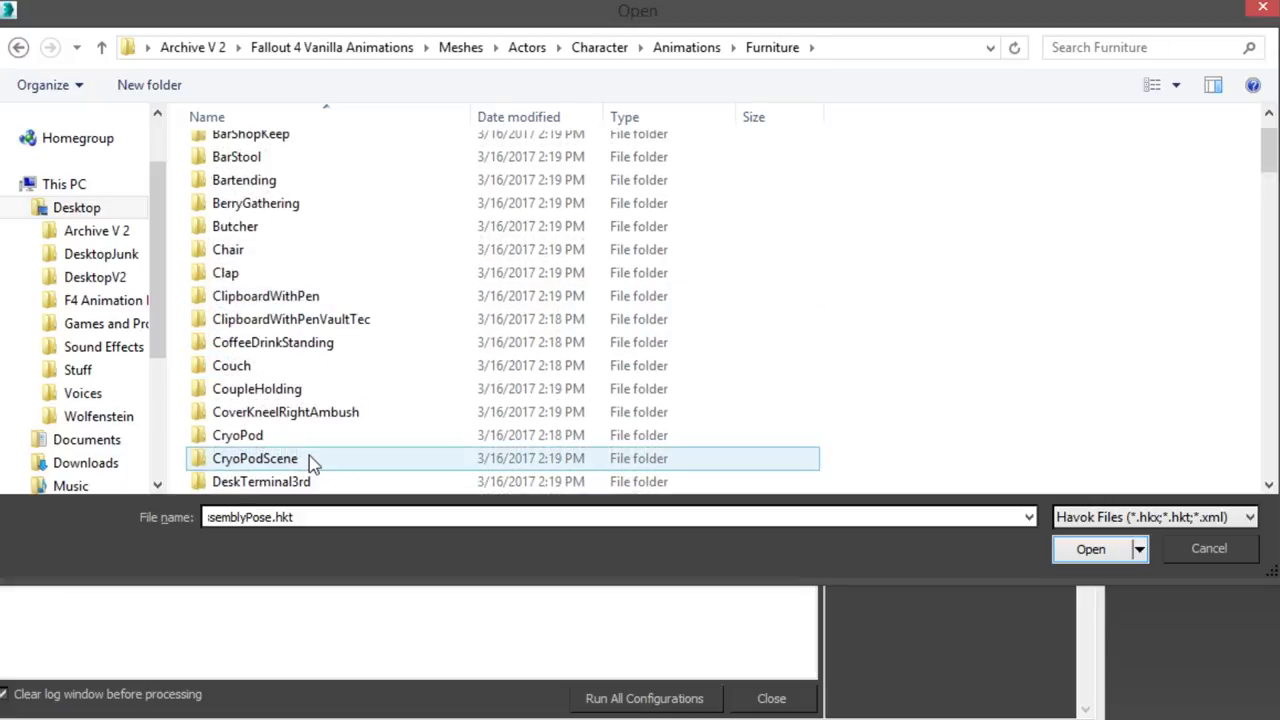
double_click(309, 458)
left_click(278, 196)
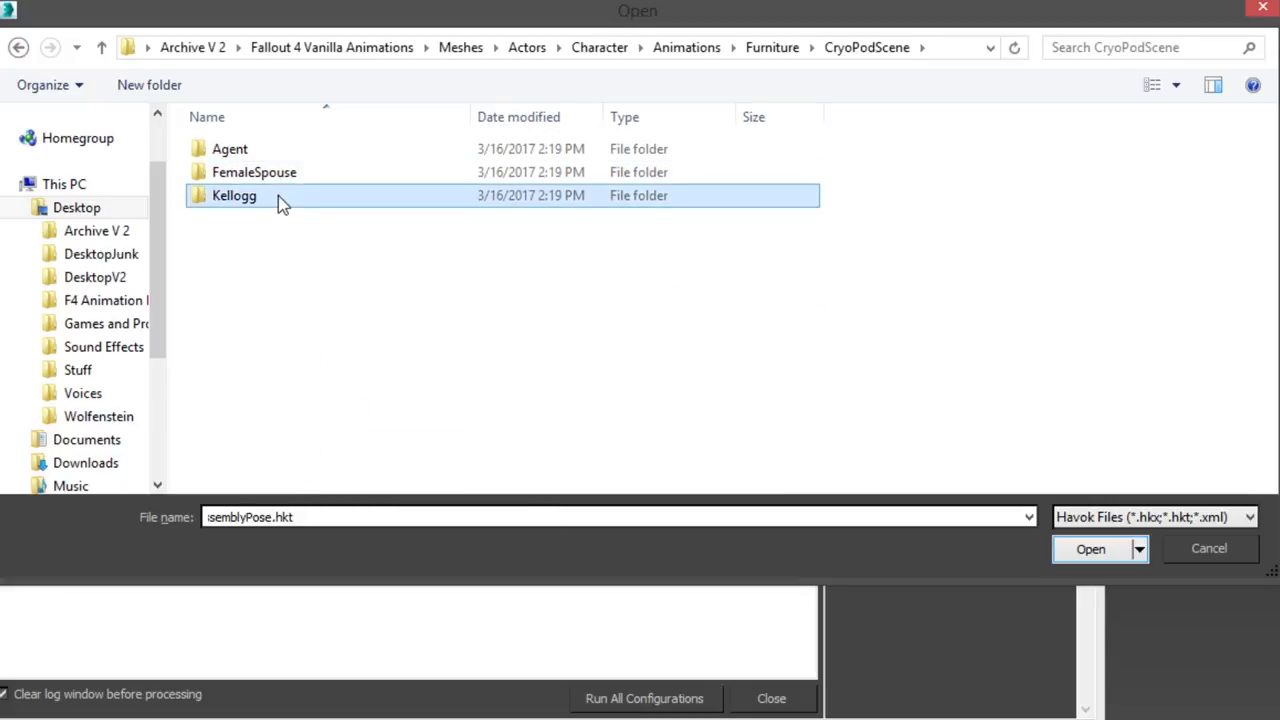
double_click(278, 195)
double_click(278, 243)
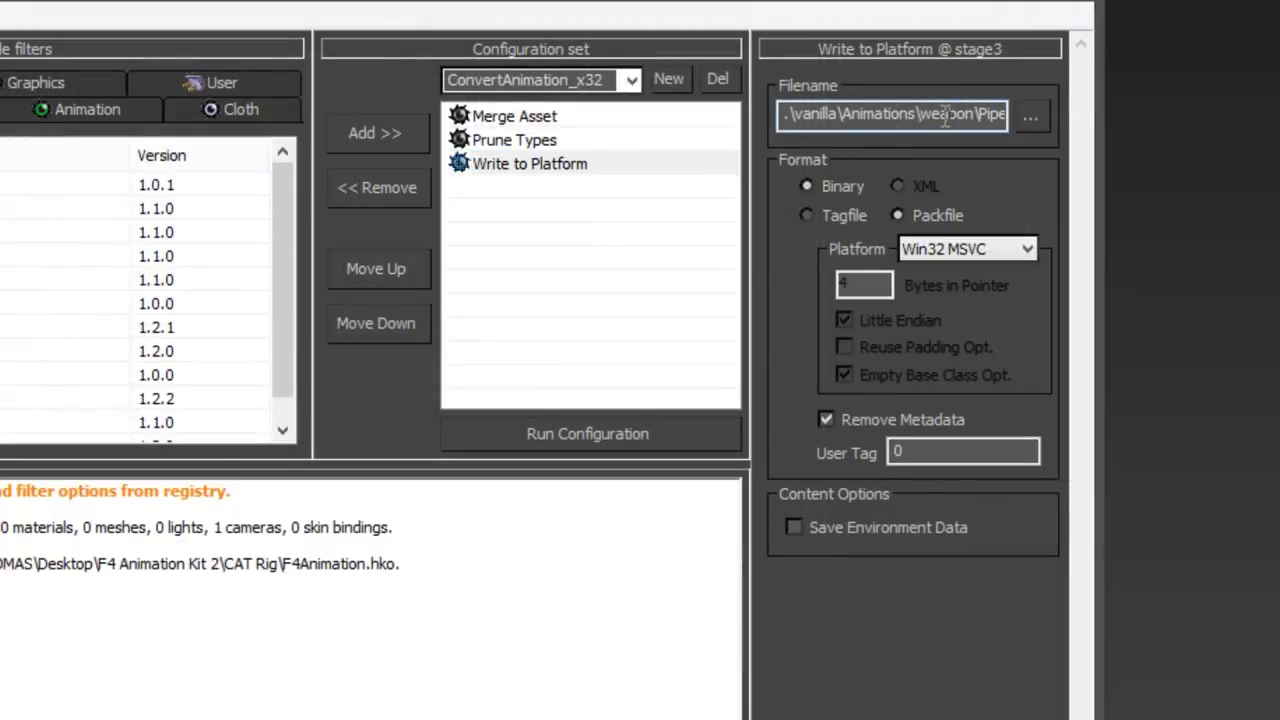
Clear the output filename and run the conversion to write KelloggAnimTutorial.hkx
left_click_drag(945, 113, 840, 145)
key("Delete")
key("Delete")
key("Delete")
key("Delete")
key("Delete")
key("Delete")
key("Delete")
key("Delete")
key("Delete")
key("Delete")
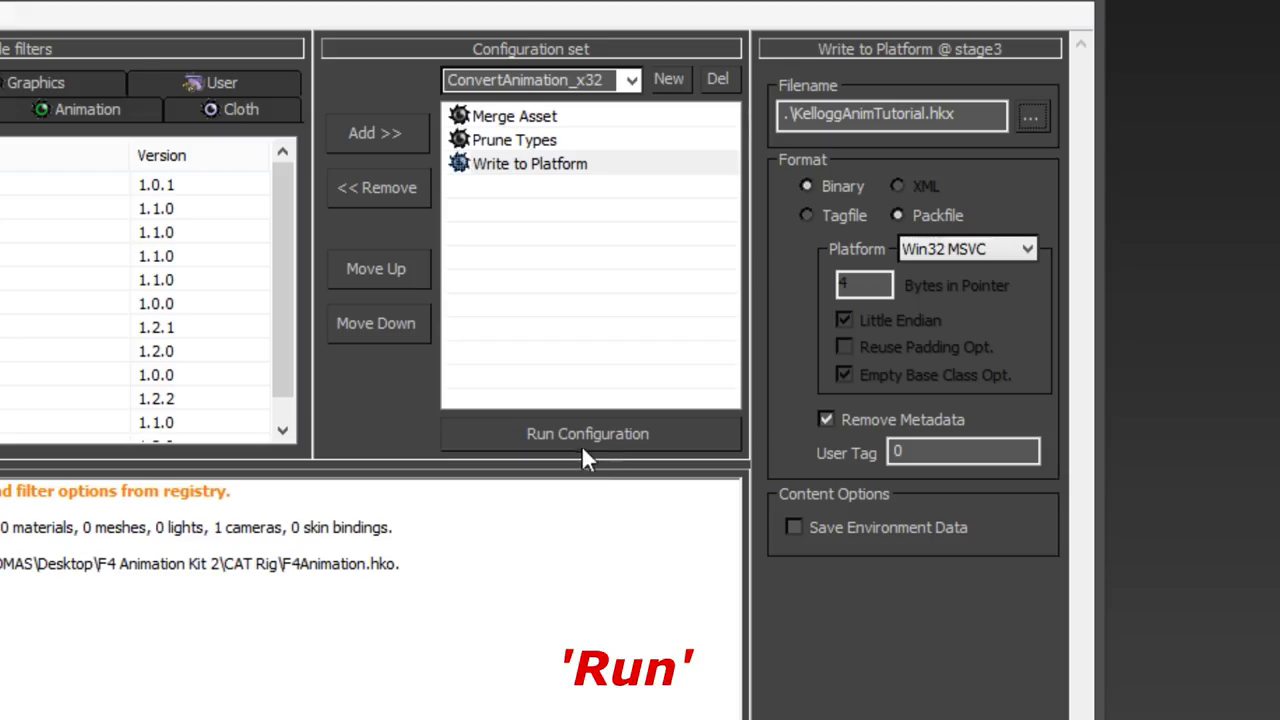
left_click(580, 440)
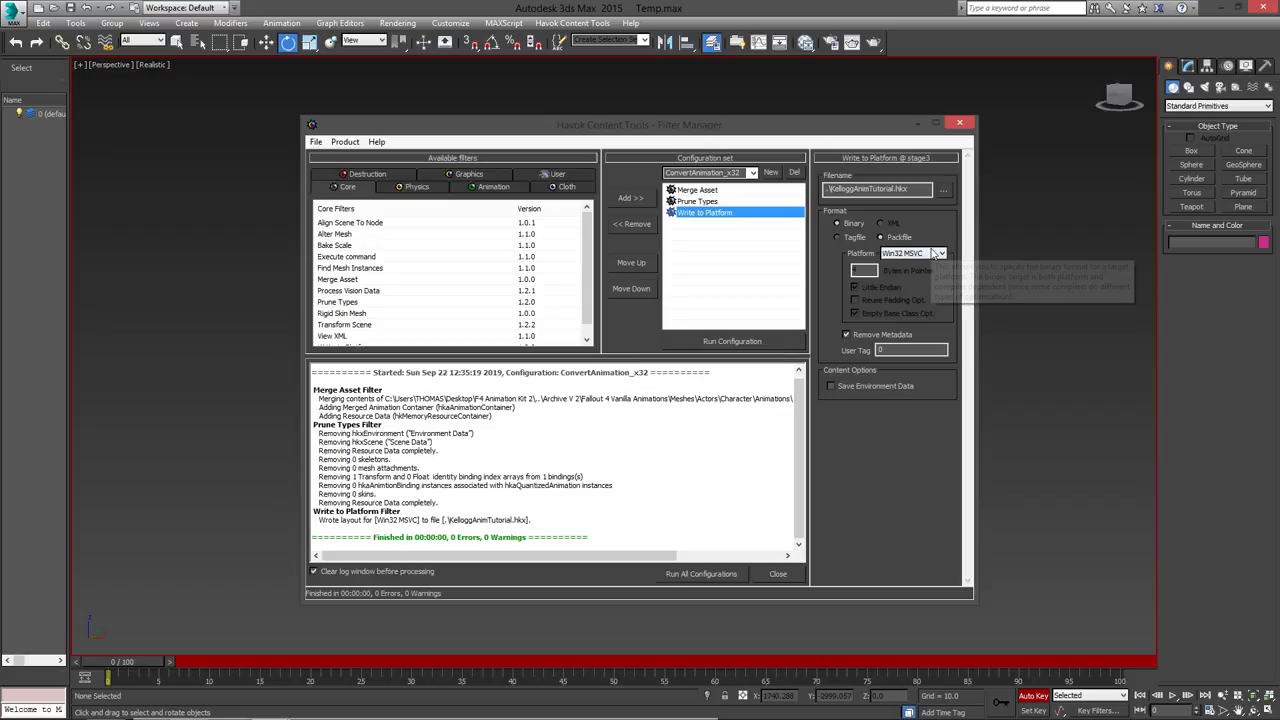
left_click(943, 189)
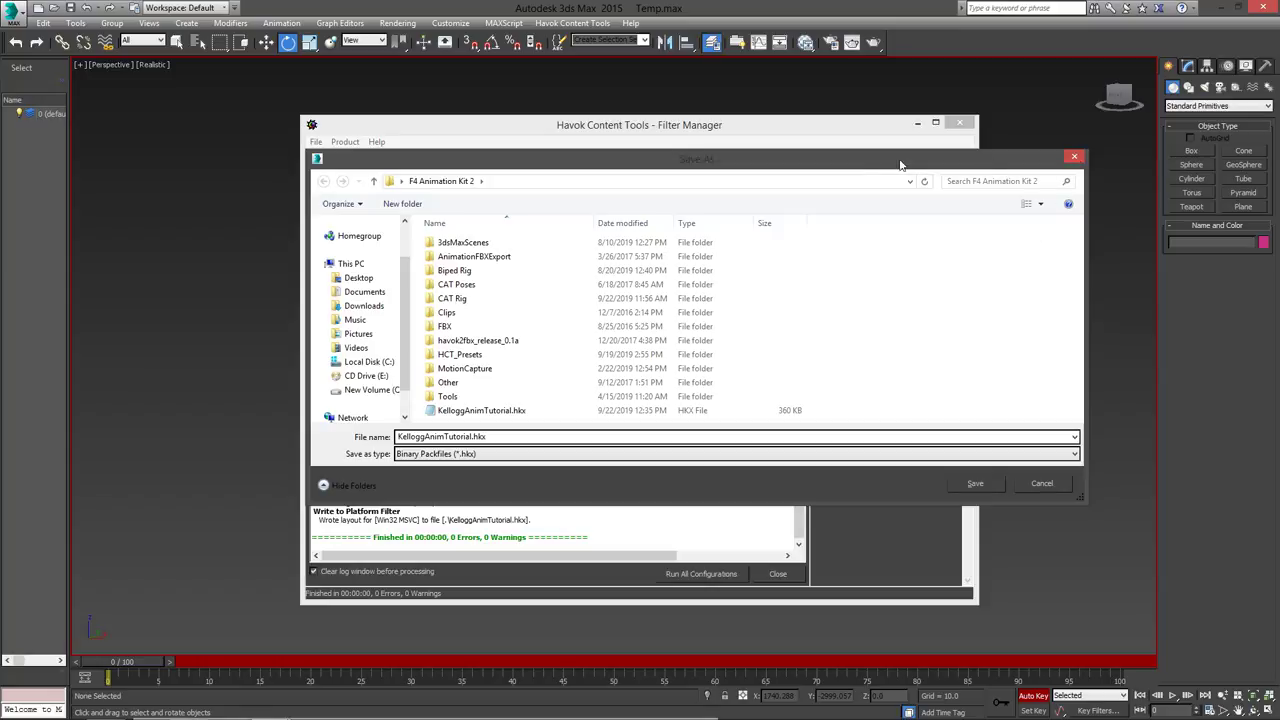
left_click_drag(899, 164, 1038, 130)
left_click(1203, 122)
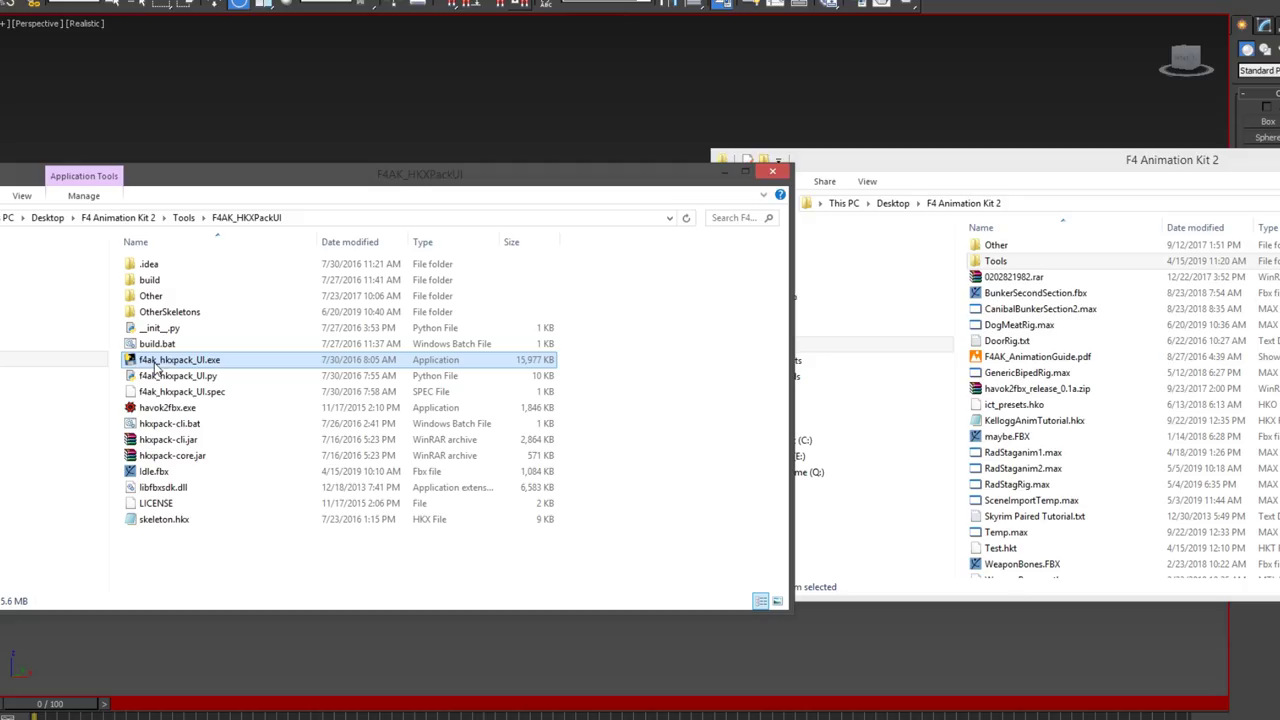
Launch hkxpack GUI, add KelloggAnimTutorial.hkx, and convert it from HKX to FBX
double_click(160, 365)
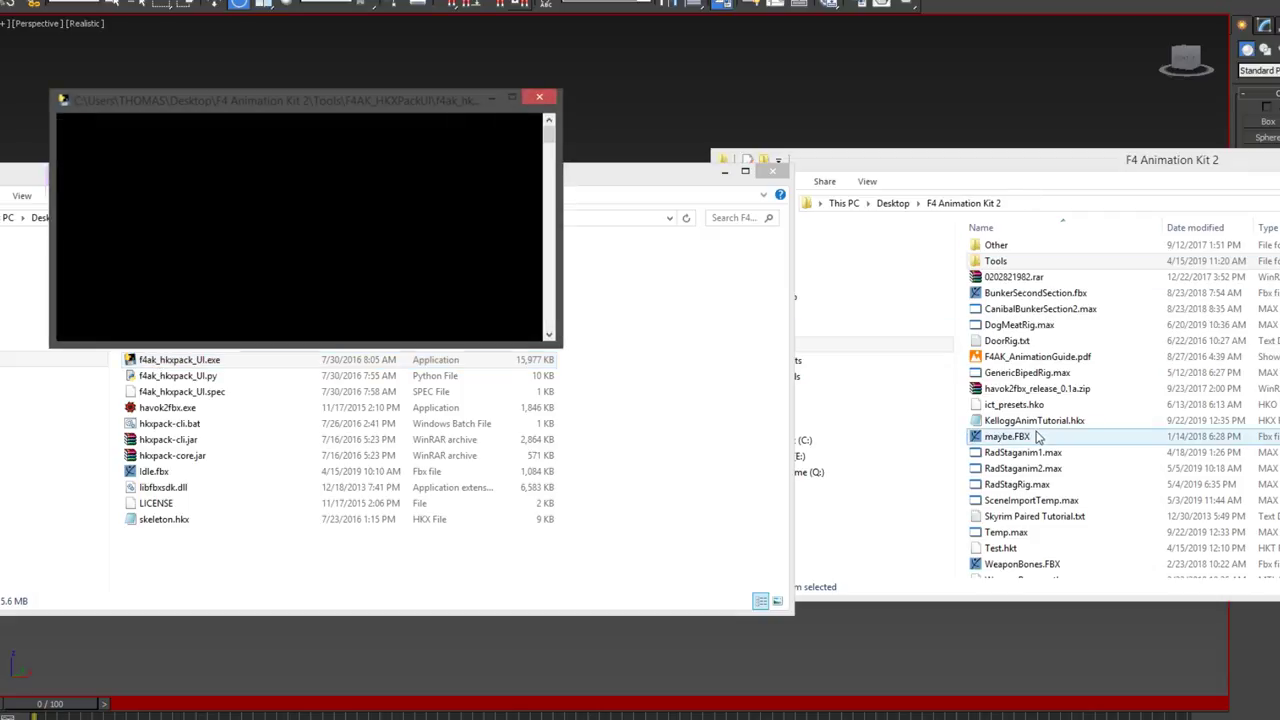
left_click(778, 455)
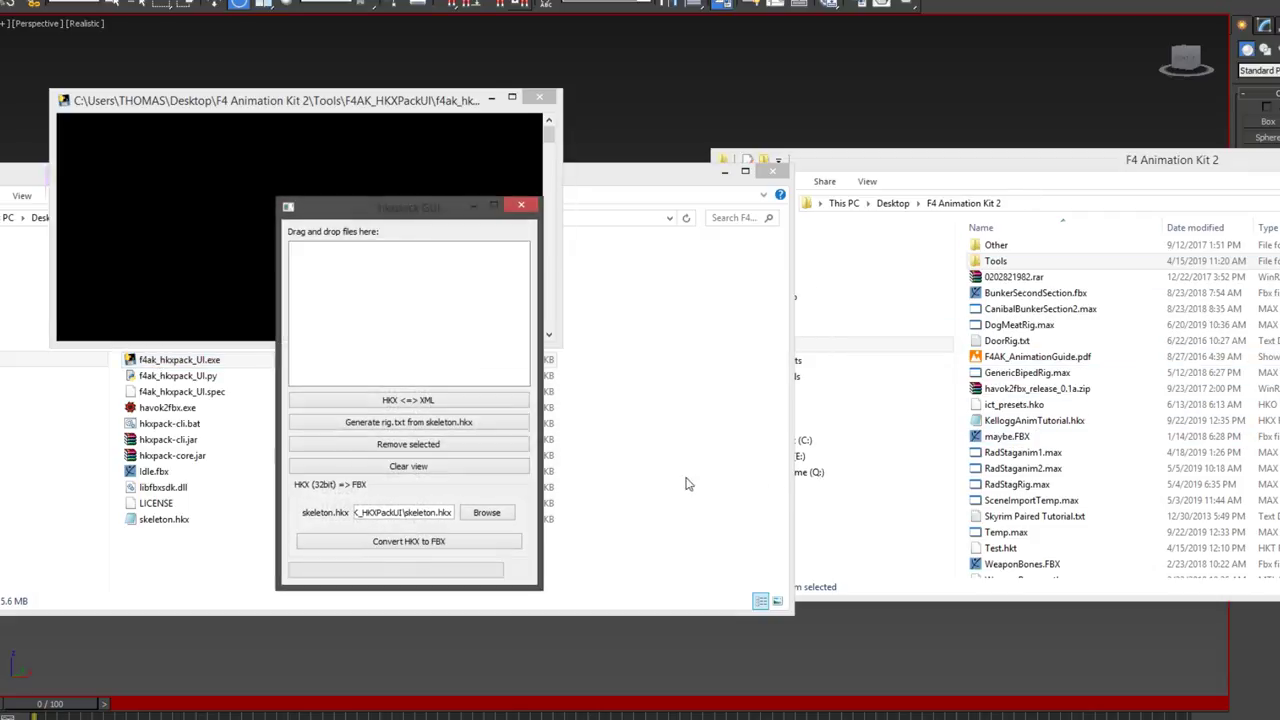
left_click(1027, 424)
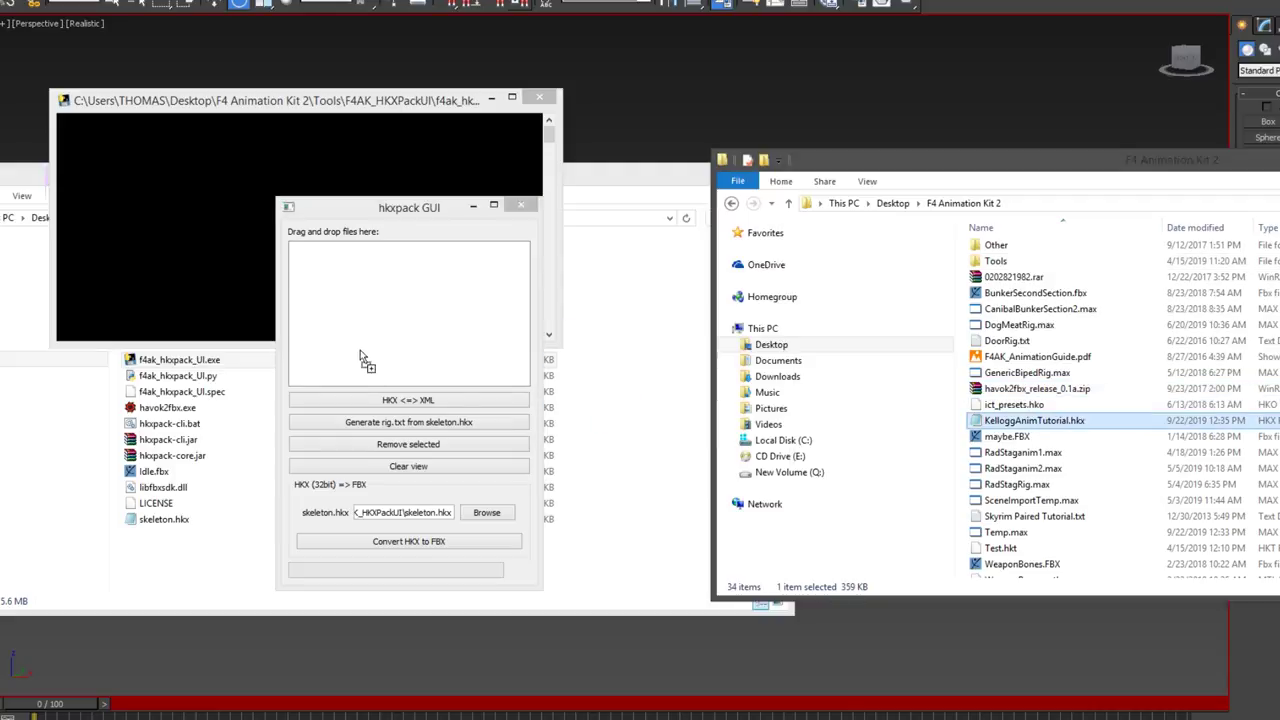
left_click_drag(362, 358, 362, 338)
left_click(413, 541)
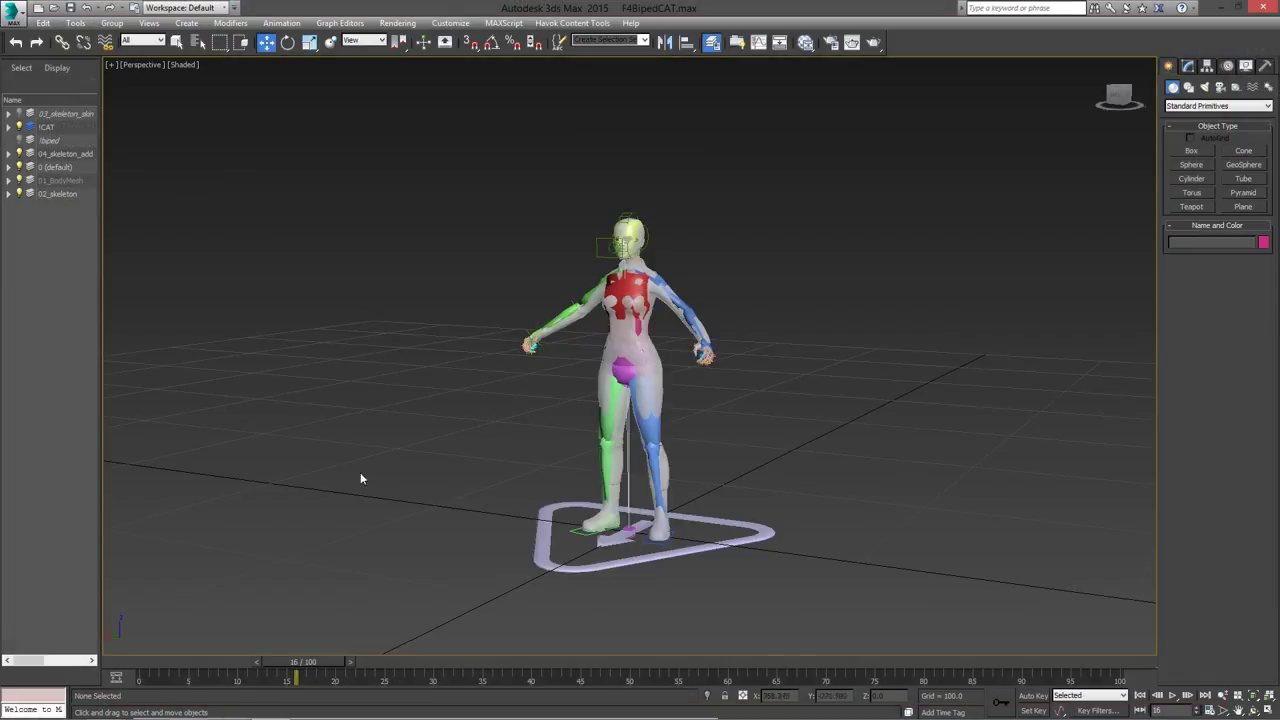
Rewind to frame 0 and import KelloggAnimTutorial.fbx onto the rig, updating the animation
left_click_drag(310, 658, 143, 658)
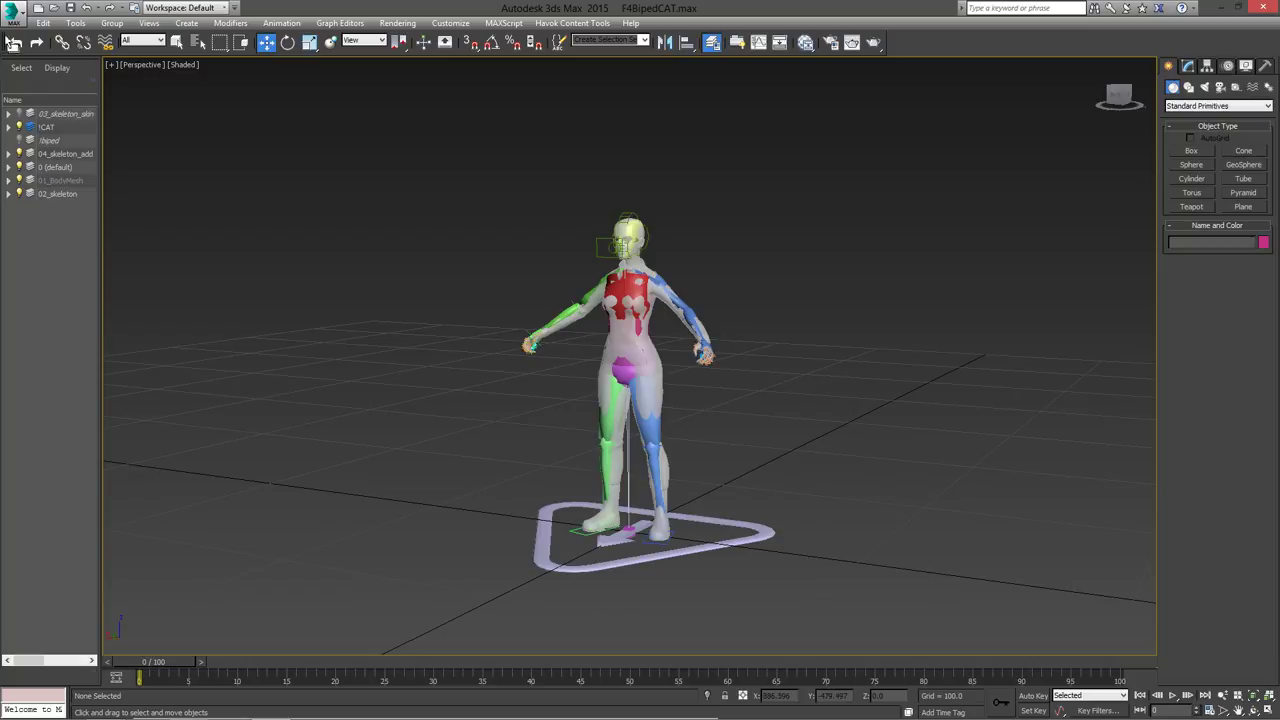
left_click(10, 19)
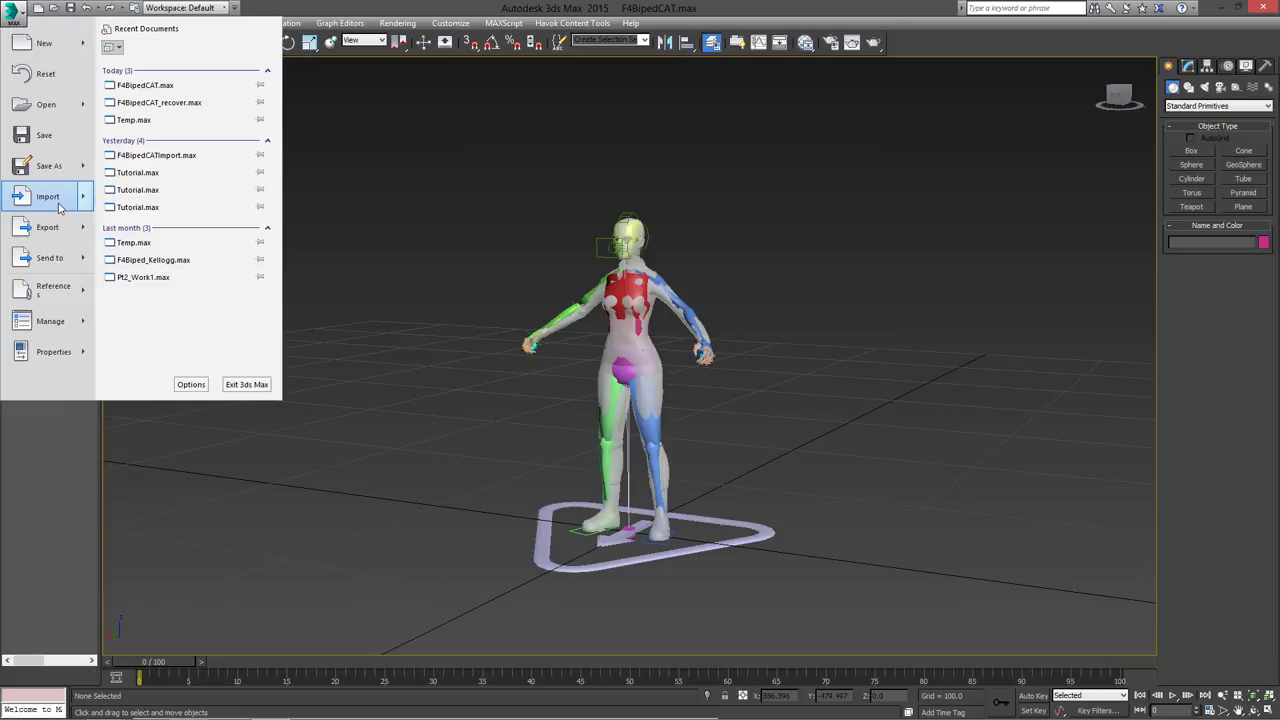
left_click(40, 237)
double_click(150, 243)
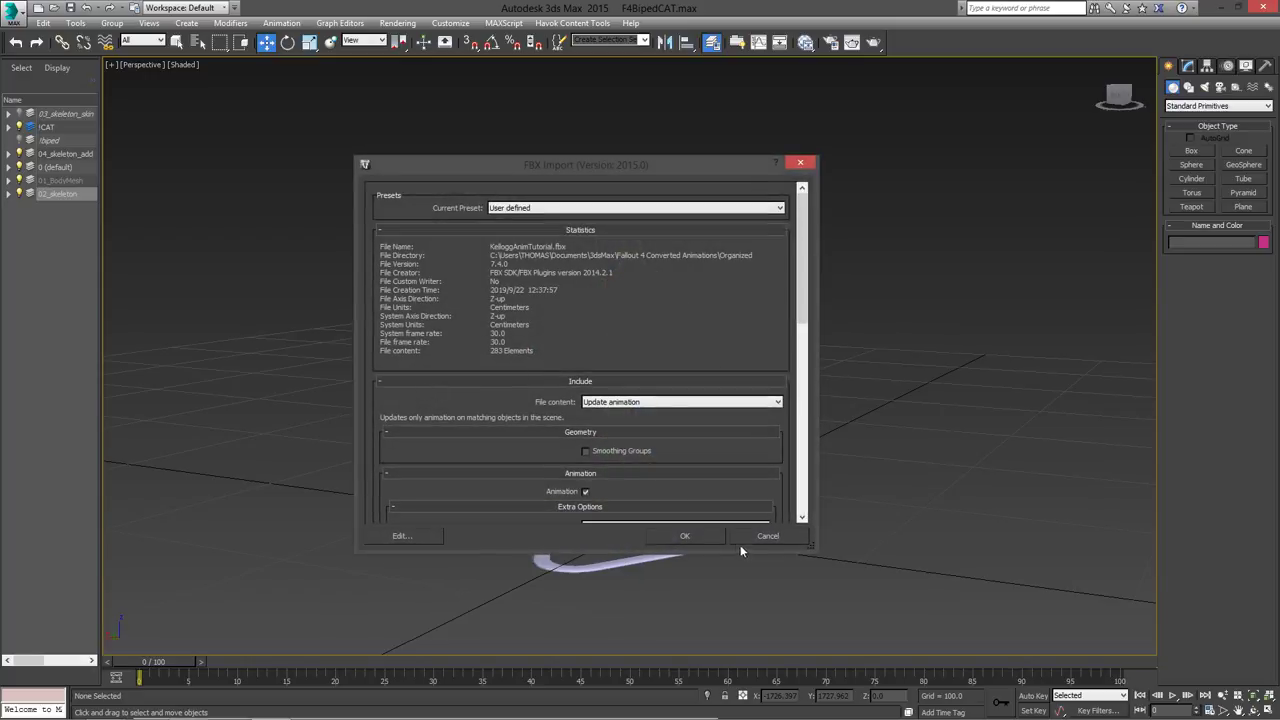
left_click(685, 536)
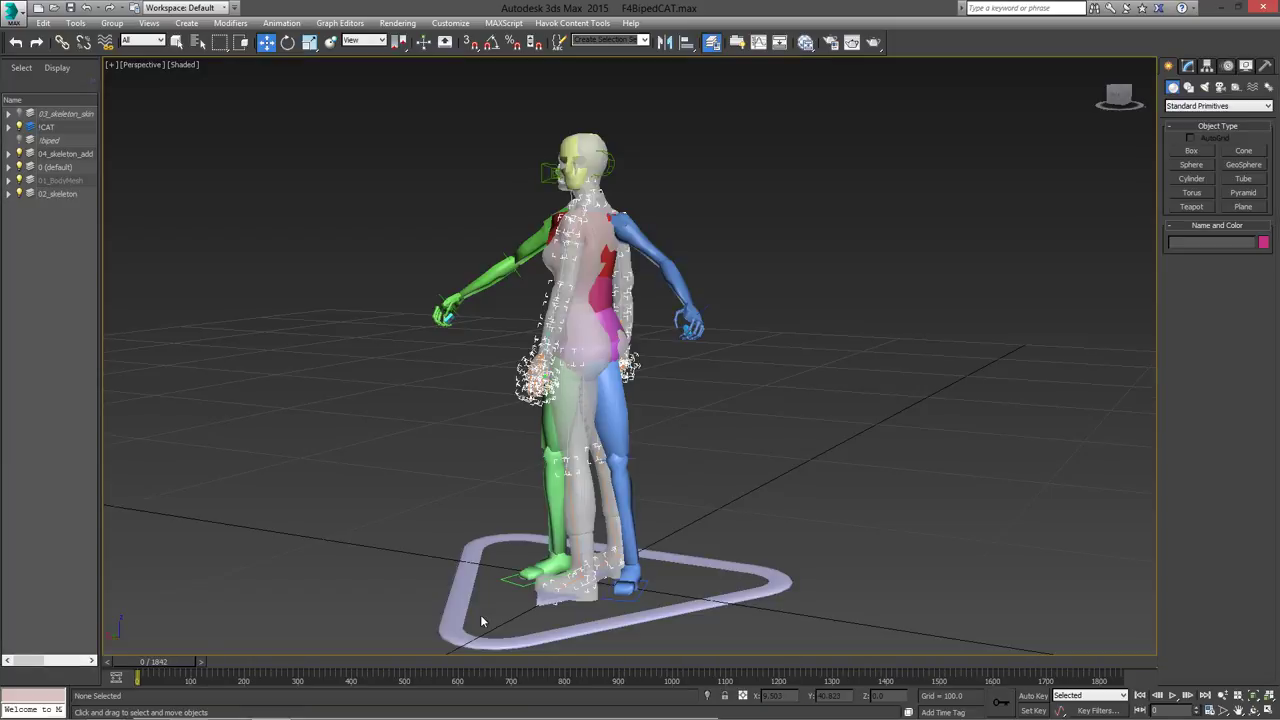
Orbit the viewport to watch the Kellogg animation play on the rig
middle_click_drag(483, 614, 606, 535, "alt")
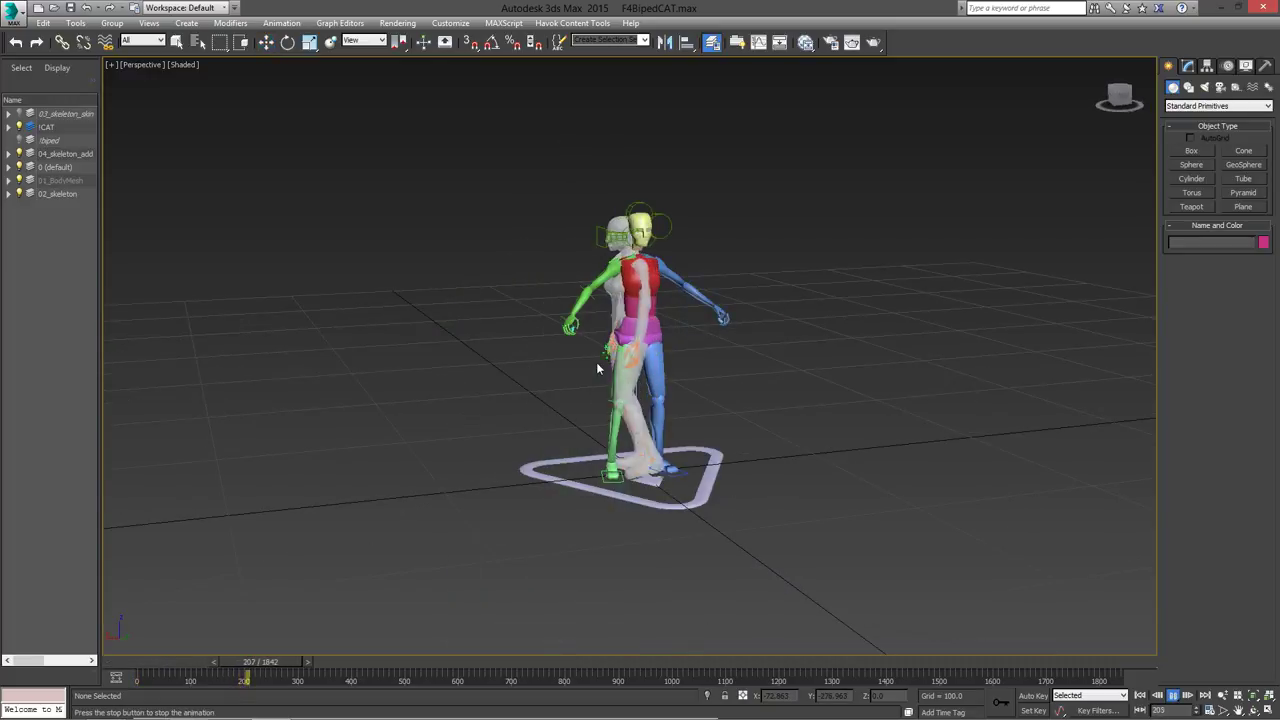
middle_click_drag(597, 369, 549, 417, "alt")
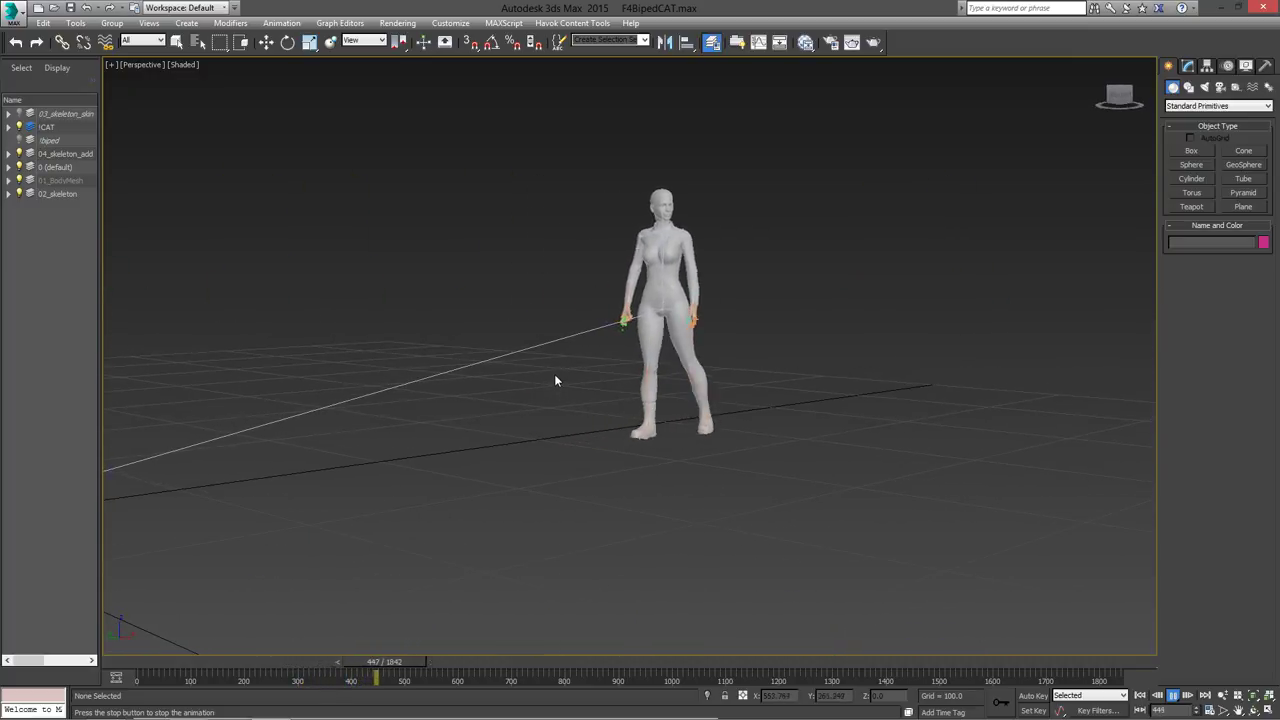
middle_click_drag(583, 314, 561, 451, "alt")
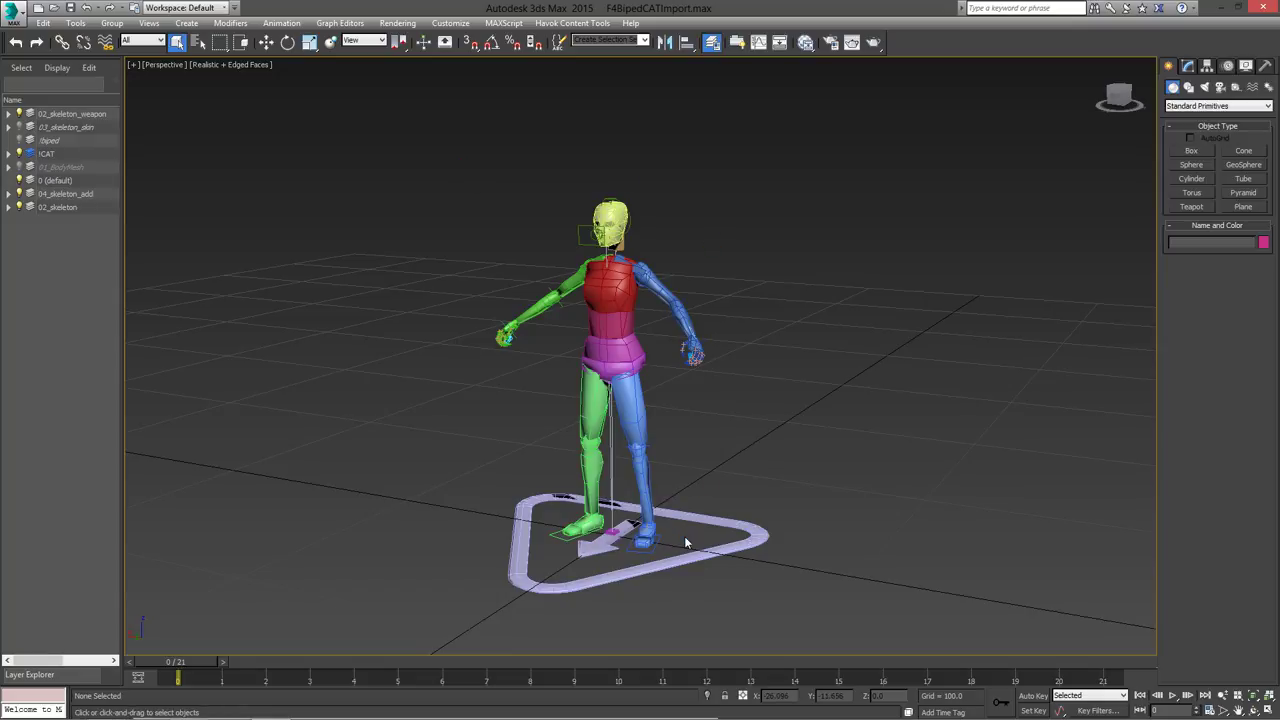
Import KelloggAnimTutorial.fbx from the Organized folder onto the CAT rig
left_click(20, 14)
left_click(44, 205)
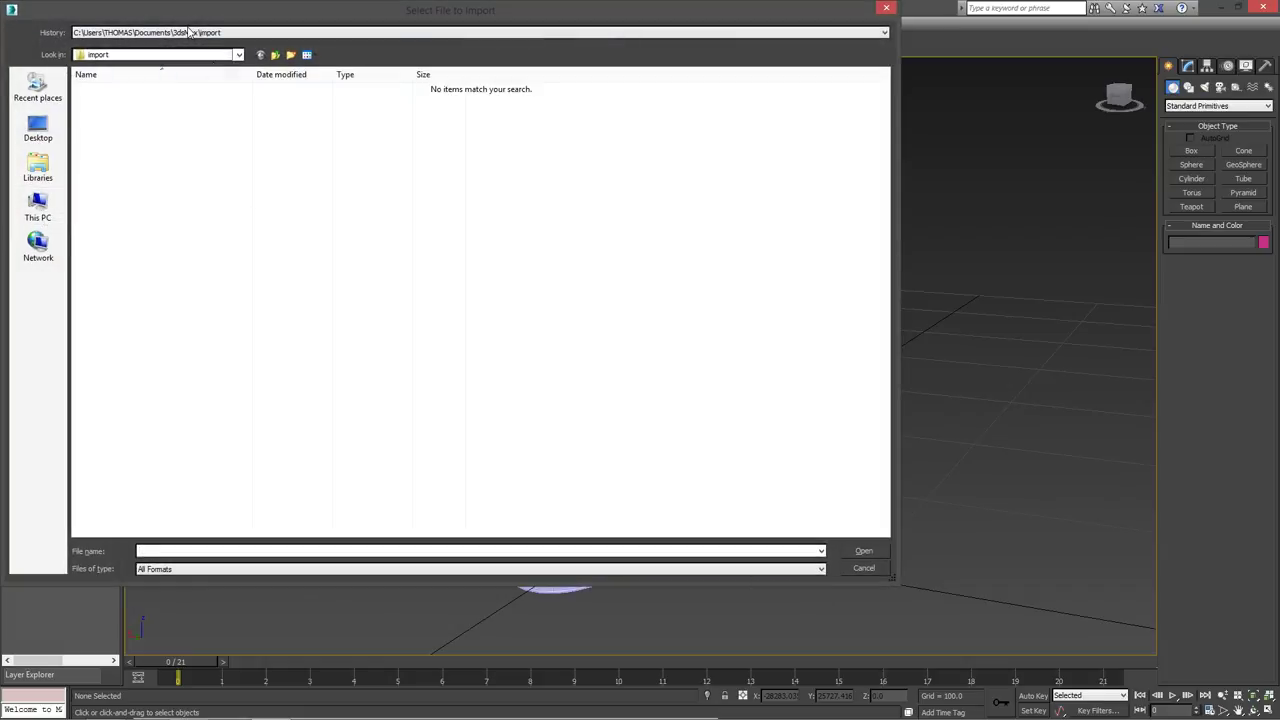
left_click(188, 32)
left_click(189, 46)
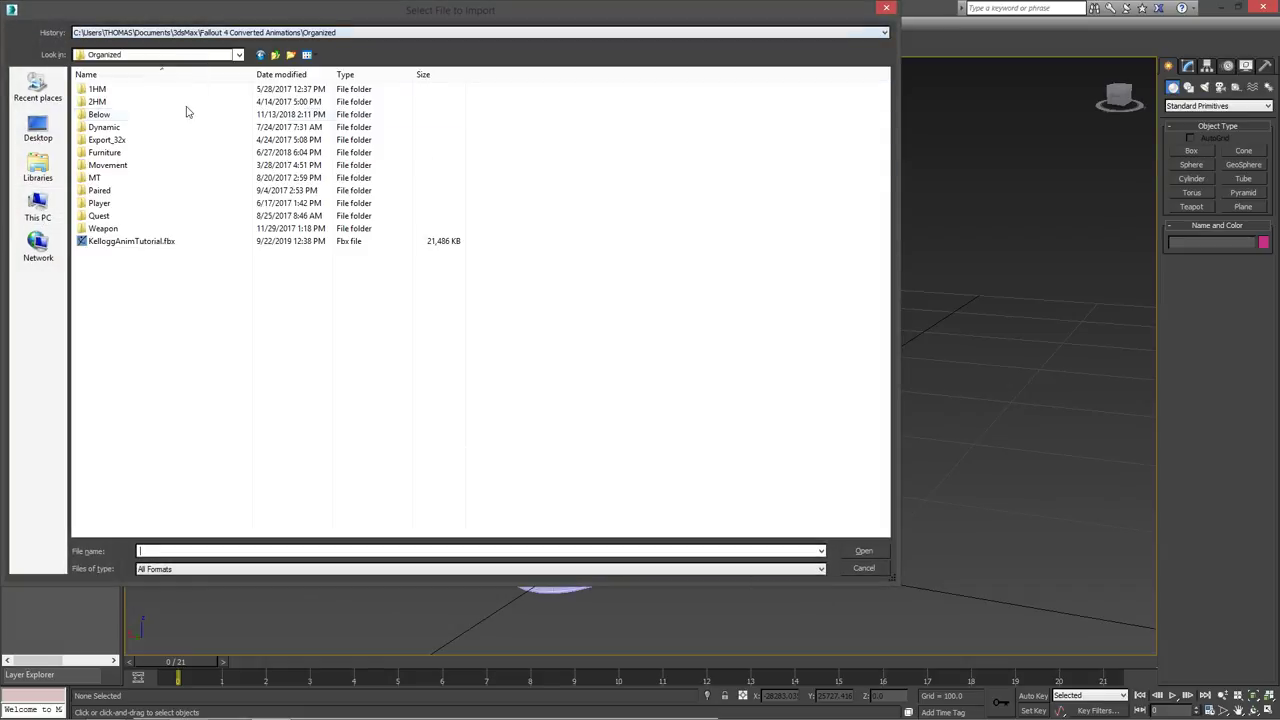
double_click(112, 242)
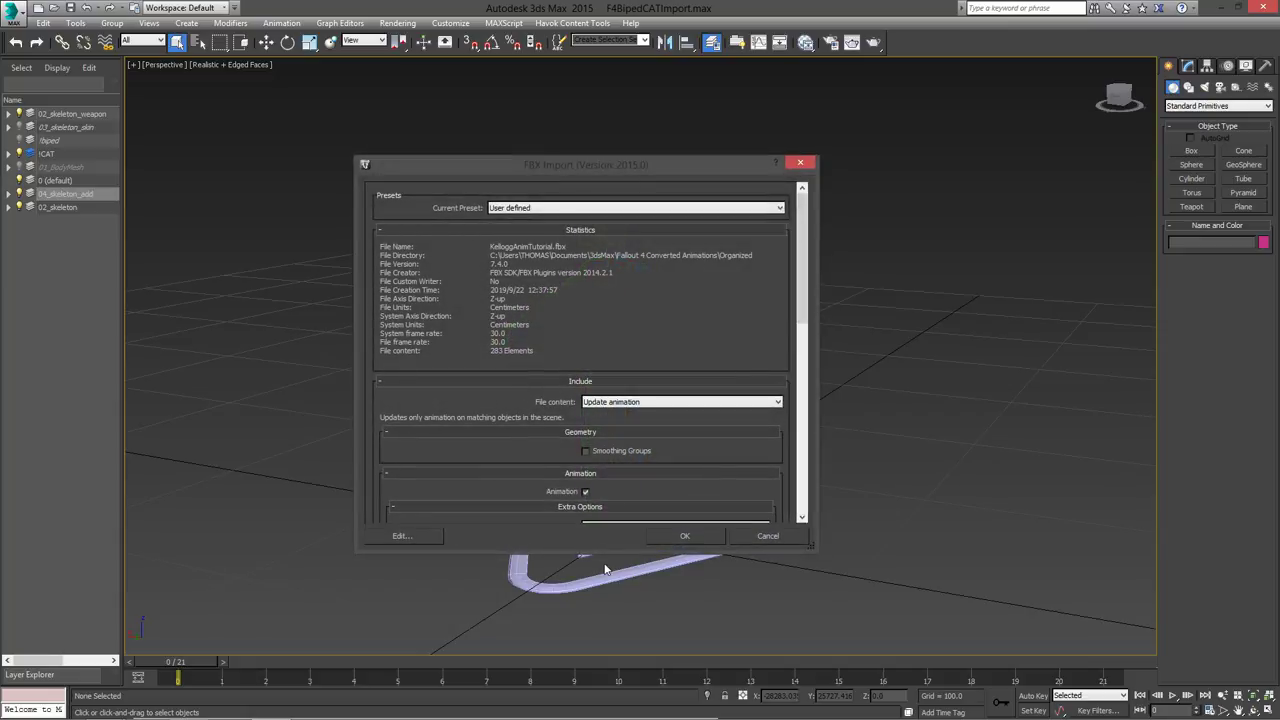
left_click(680, 536)
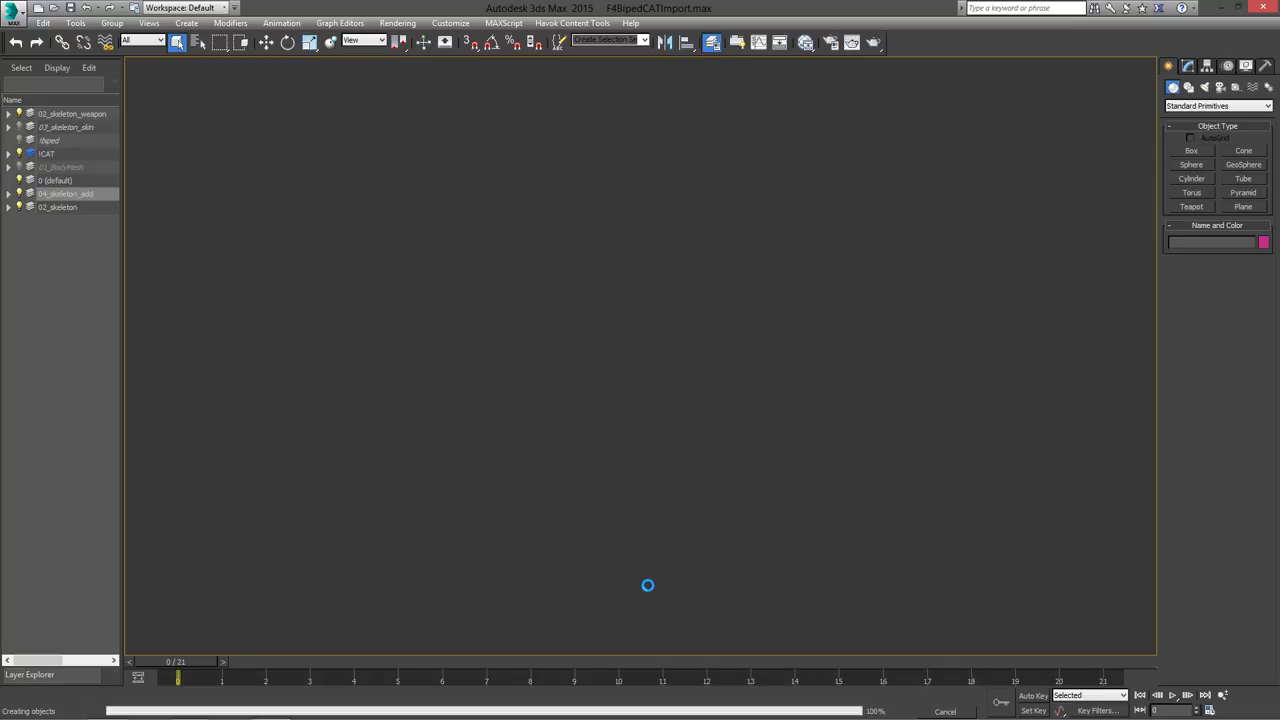
Scrub to frame 397 and set the Root bone's Z rotation to 0
left_click_drag(320, 664, 376, 664)
middle_click_drag(566, 371, 609, 403)
scroll(474, 356, "up", 5)
scroll(474, 356, "down", 3)
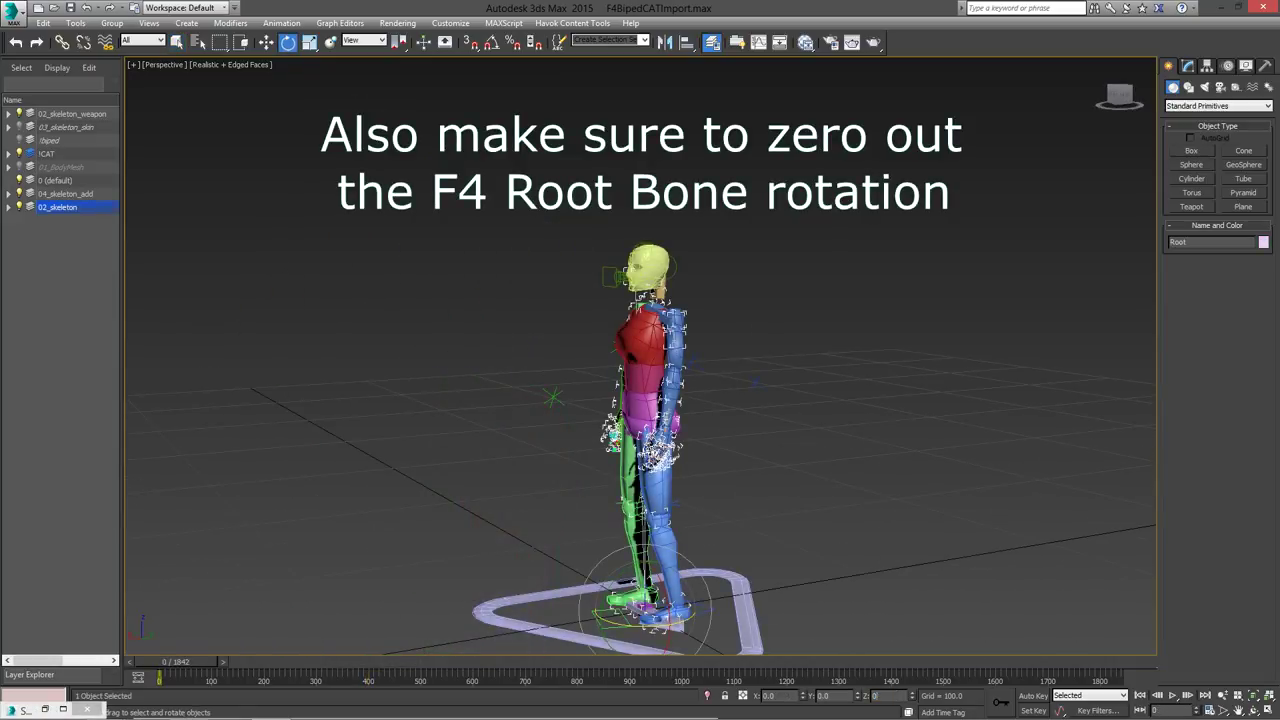
type("0")
key("Return")
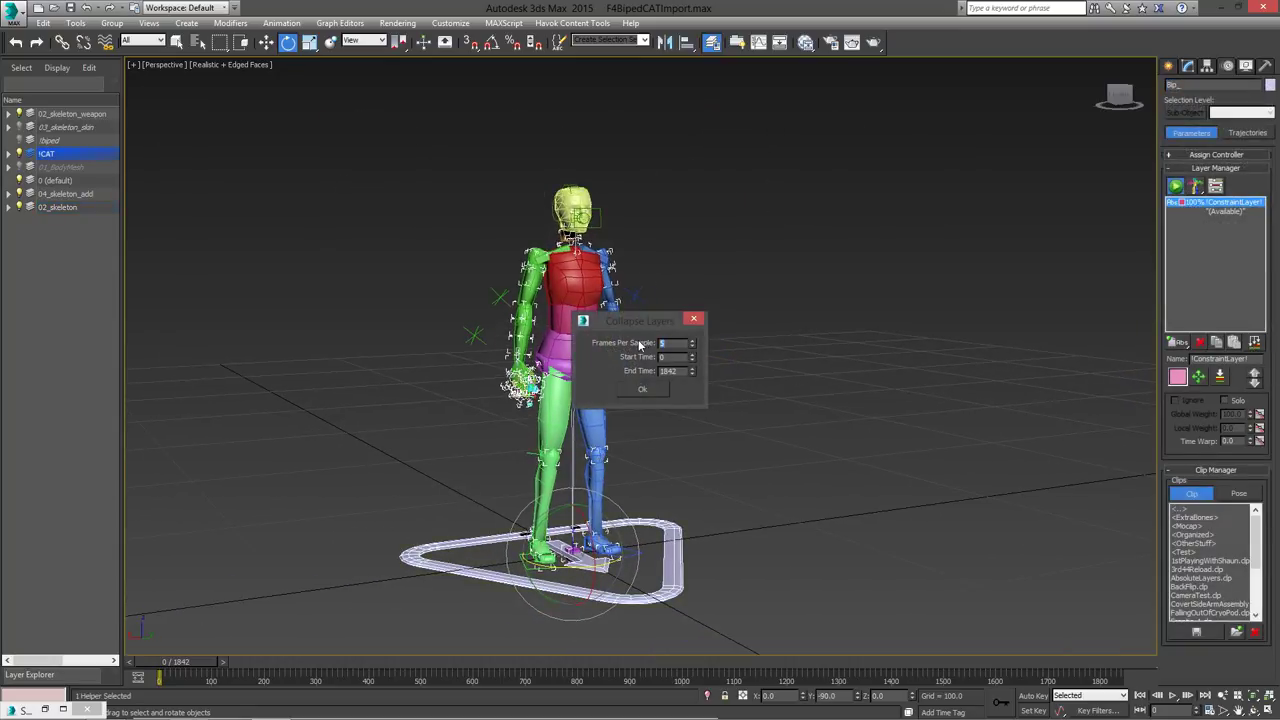
Collapse layers at 1 frame per sample, then add an Adjustment Layer tilting the neck back
type("1")
left_click(687, 322)
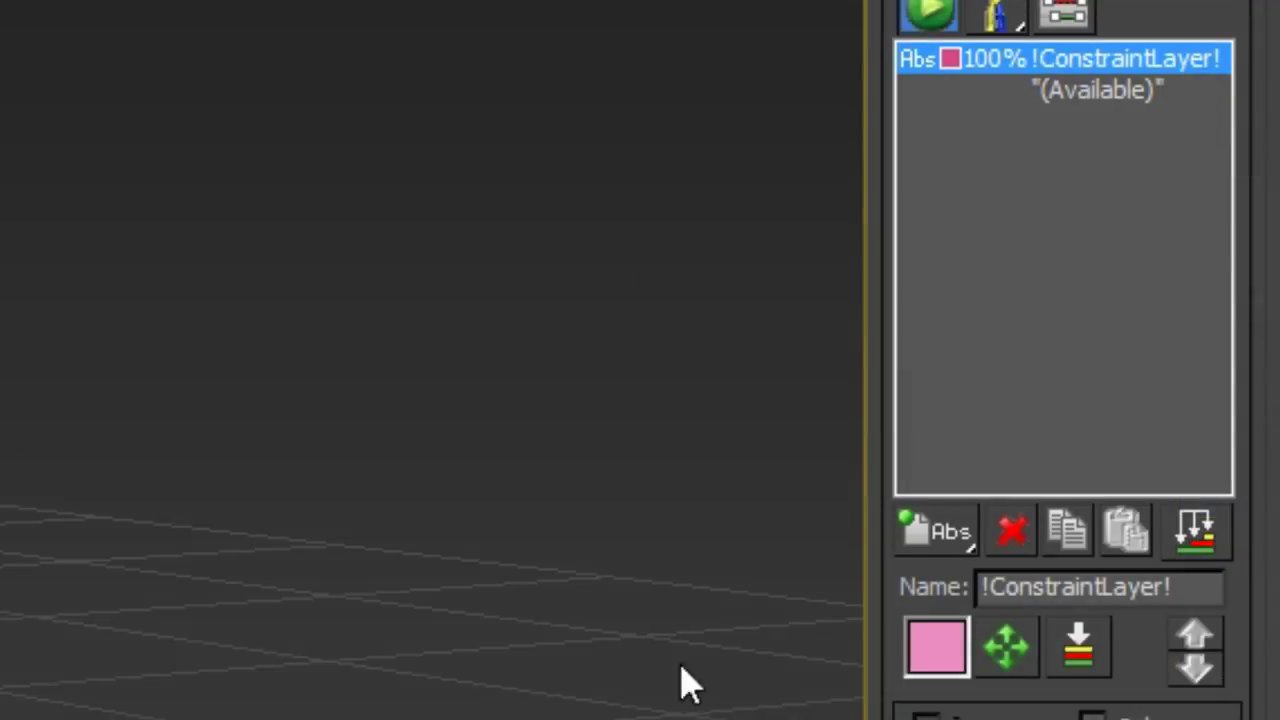
left_click(1072, 92)
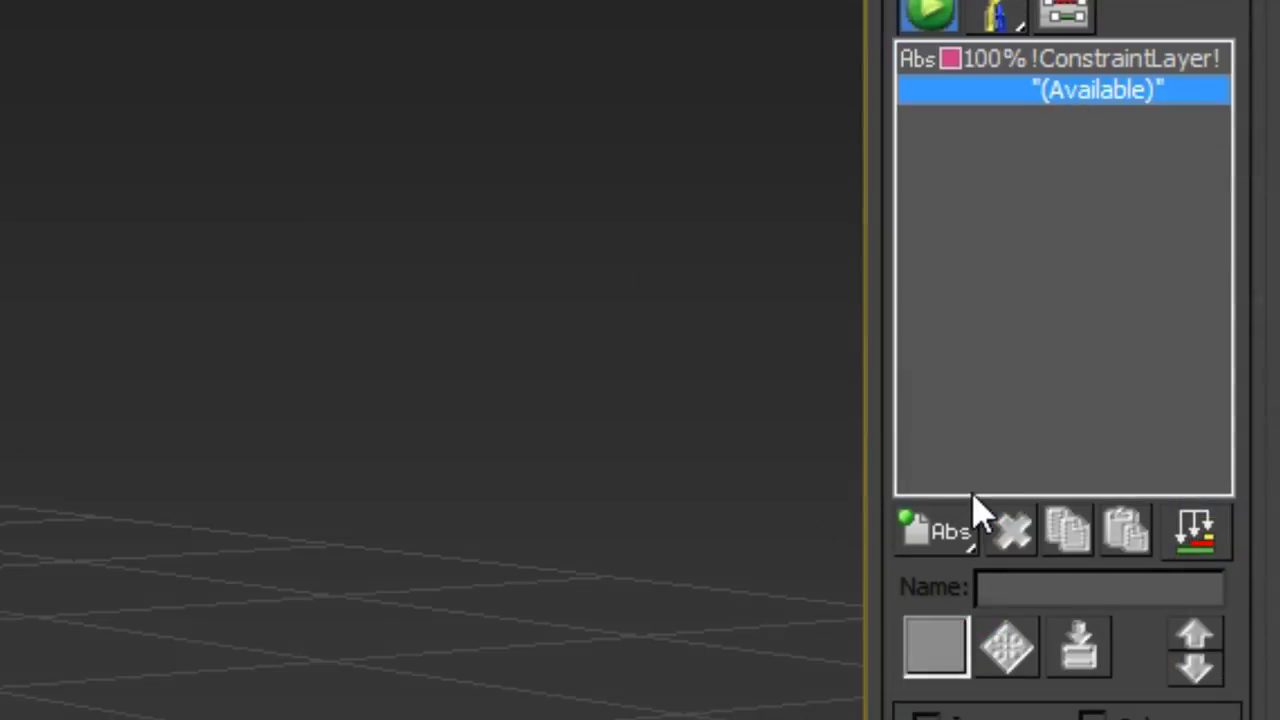
left_click(947, 538)
left_click_drag(953, 548, 935, 662)
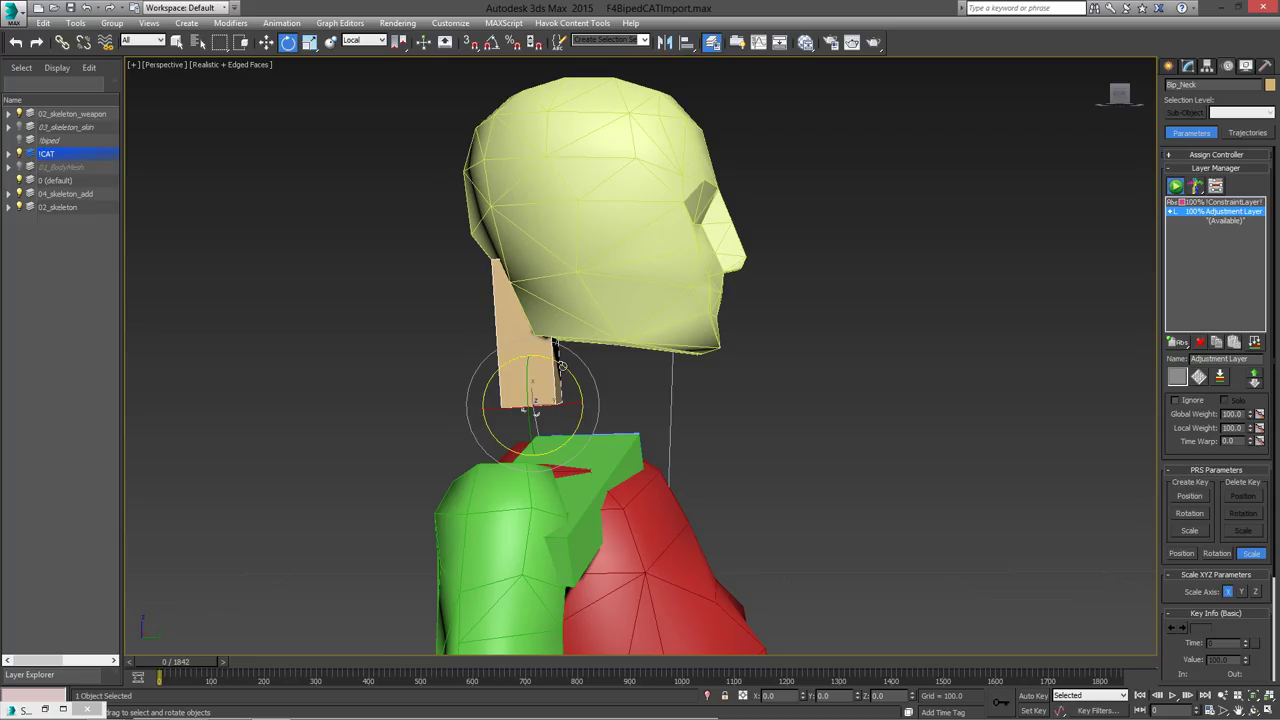
left_click_drag(563, 366, 612, 362)
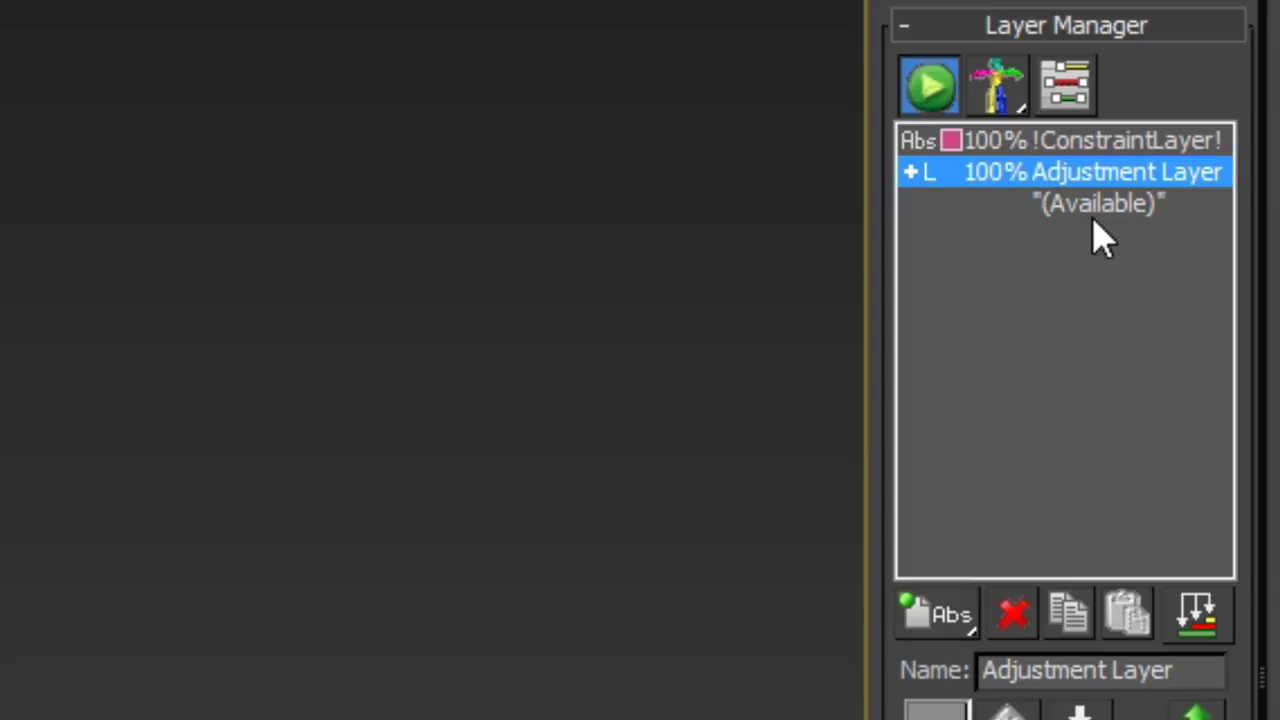
Collapse the layers again at 1 frame per sample into a CollapsedLayer
left_click(1097, 204)
left_click(1197, 614)
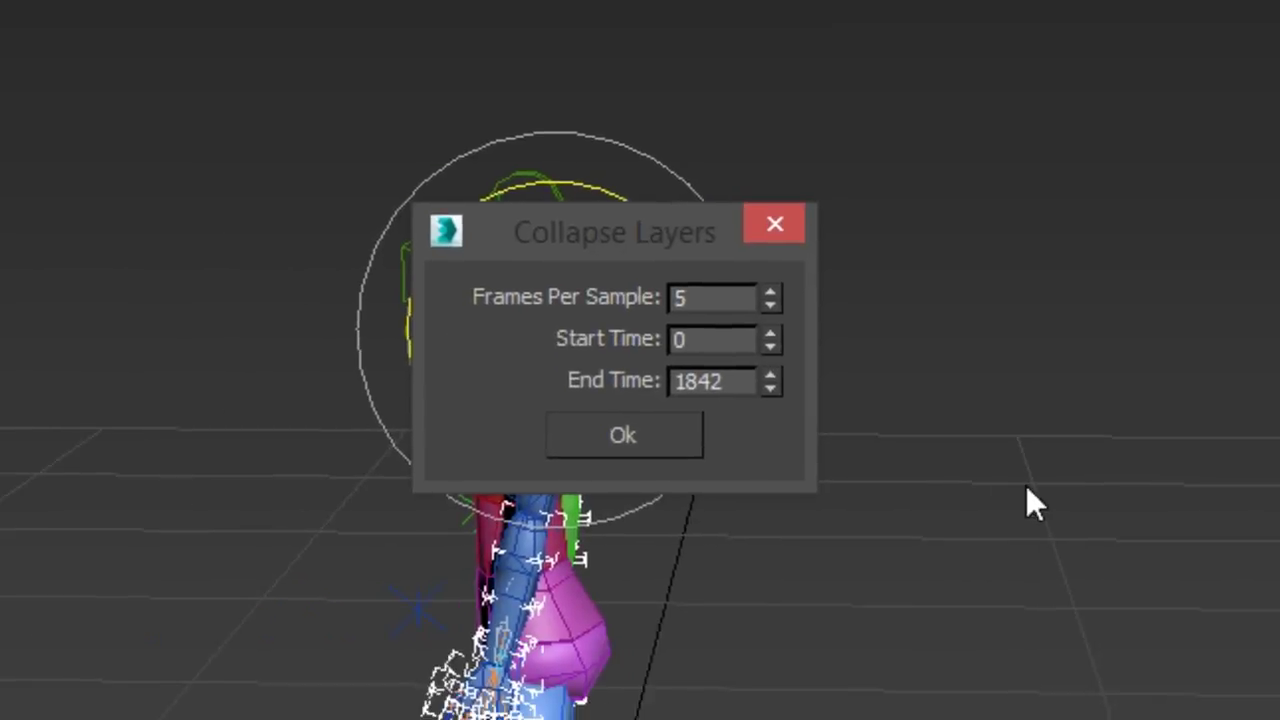
type("1")
key("Return")
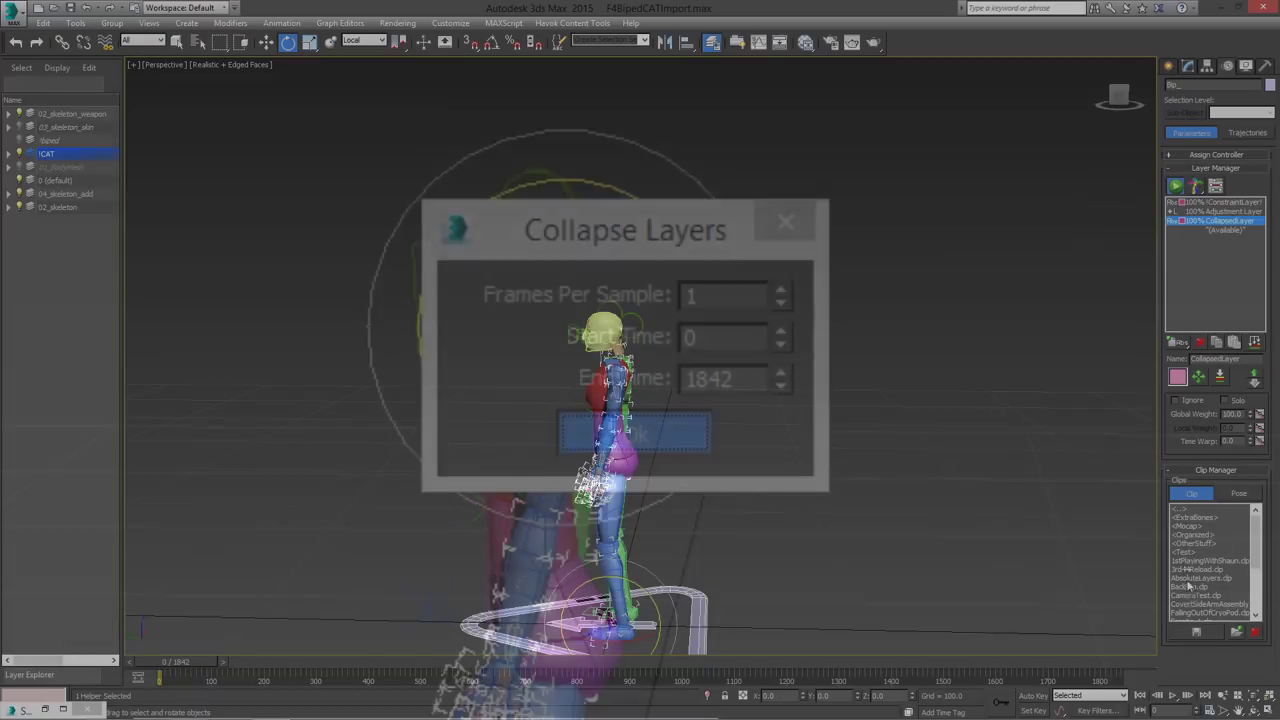
Save only the CollapsedLayer as the KelloggTutorialAnim CAT clip, without the entire layer stack
left_click(1236, 630)
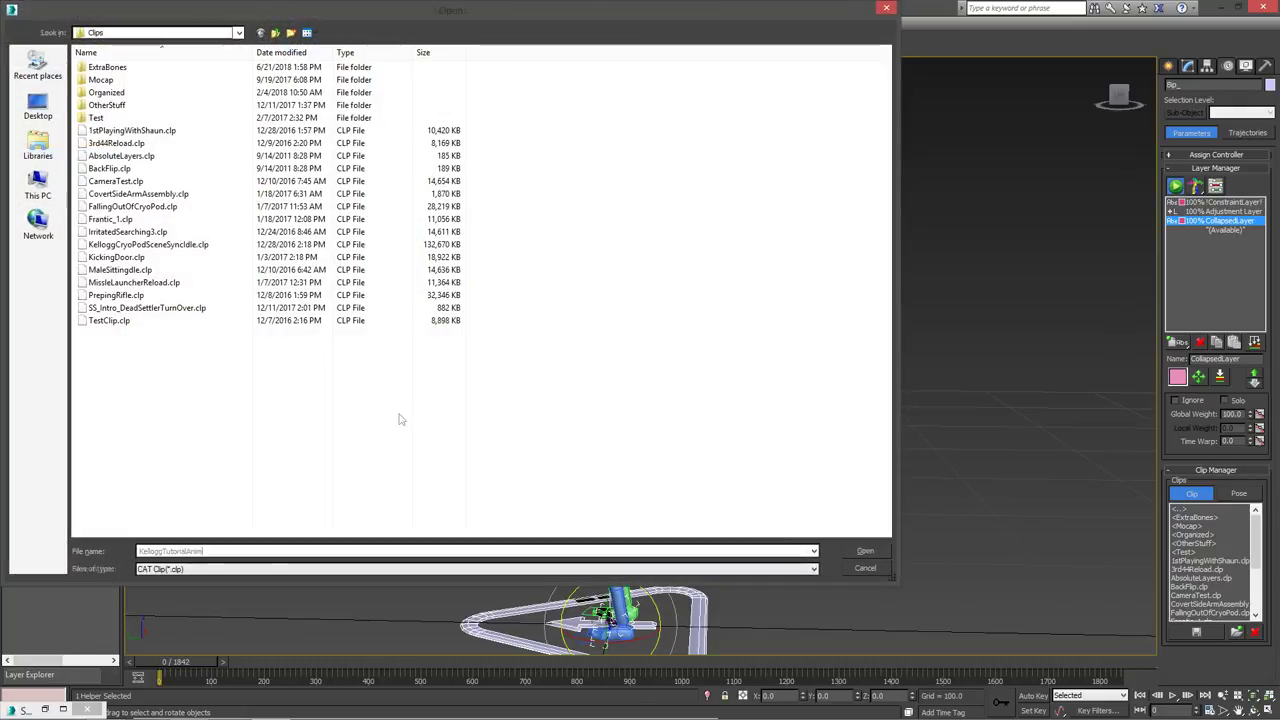
left_click(864, 551)
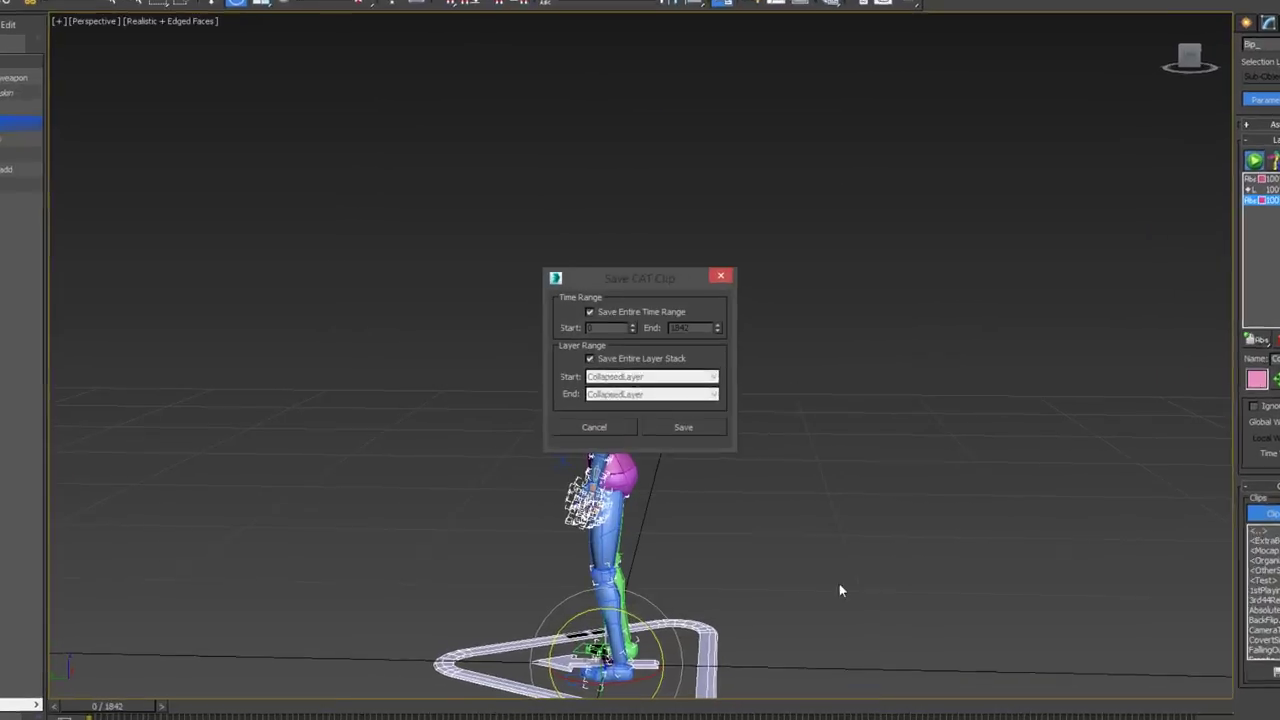
left_click(590, 357)
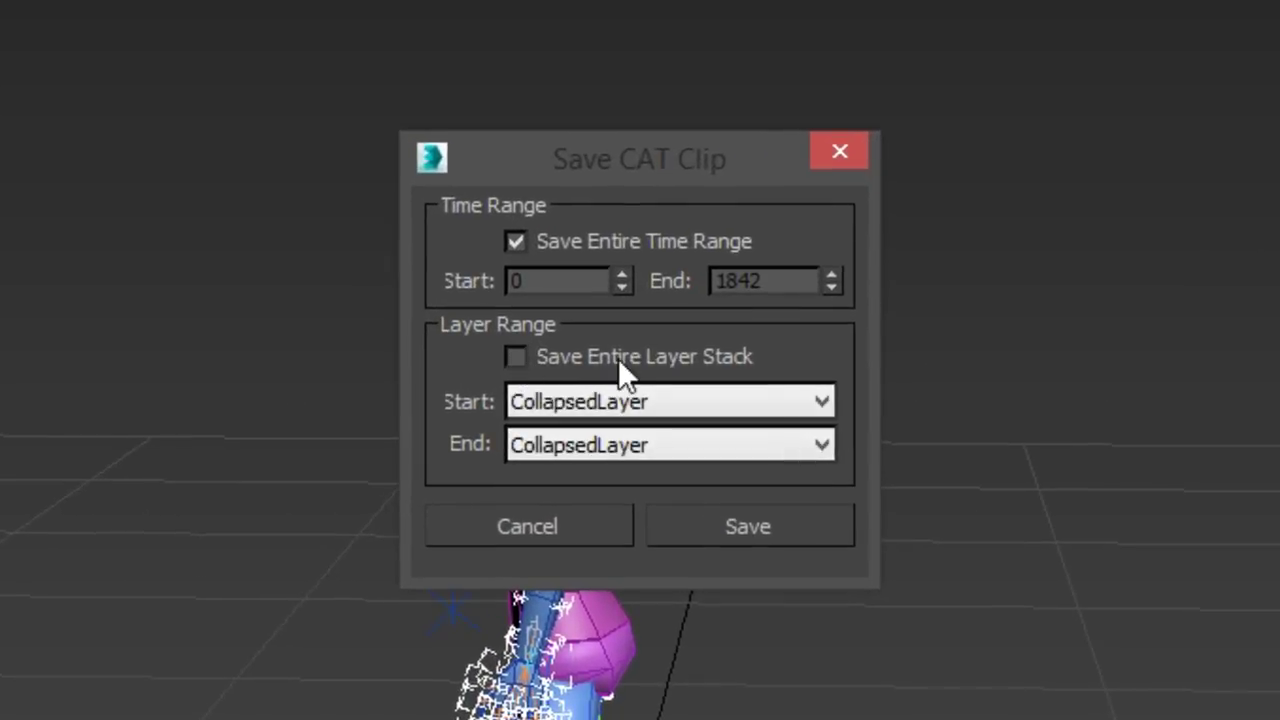
left_click(771, 524)
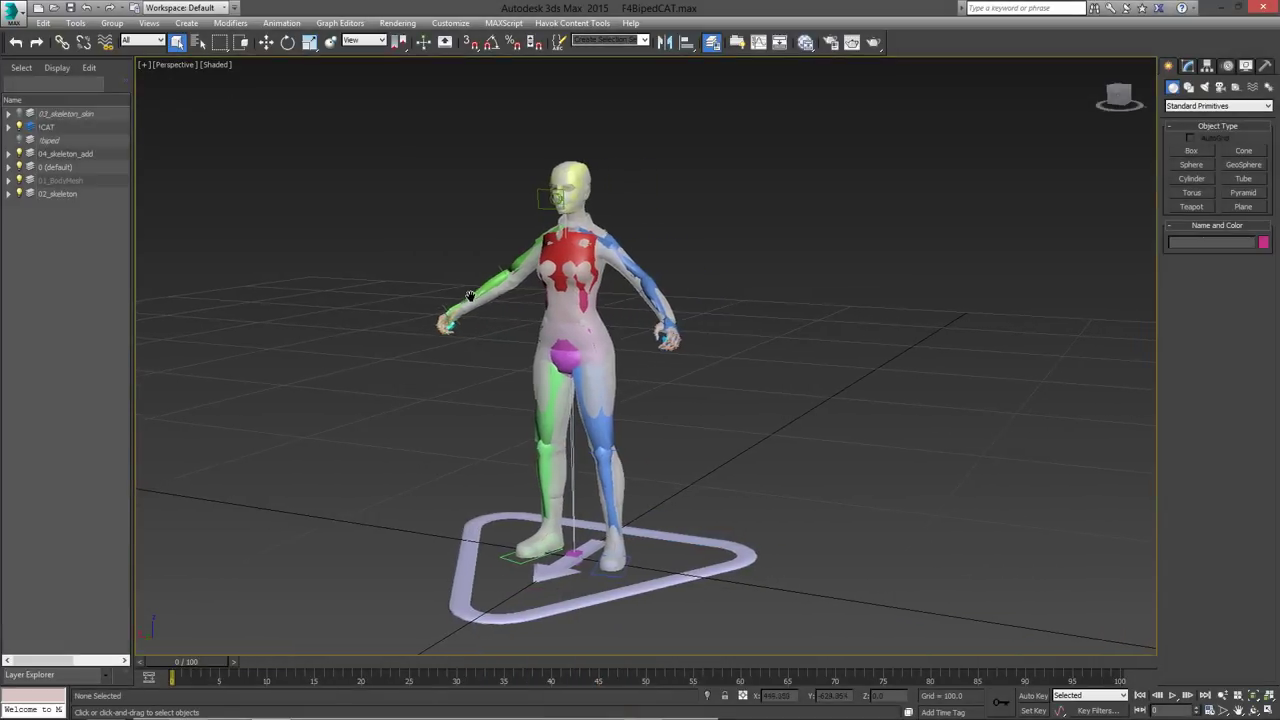
Delete the body mesh nodes in Schematic View, leaving only the biped skeleton
middle_click_drag(493, 291, 459, 303, "alt")
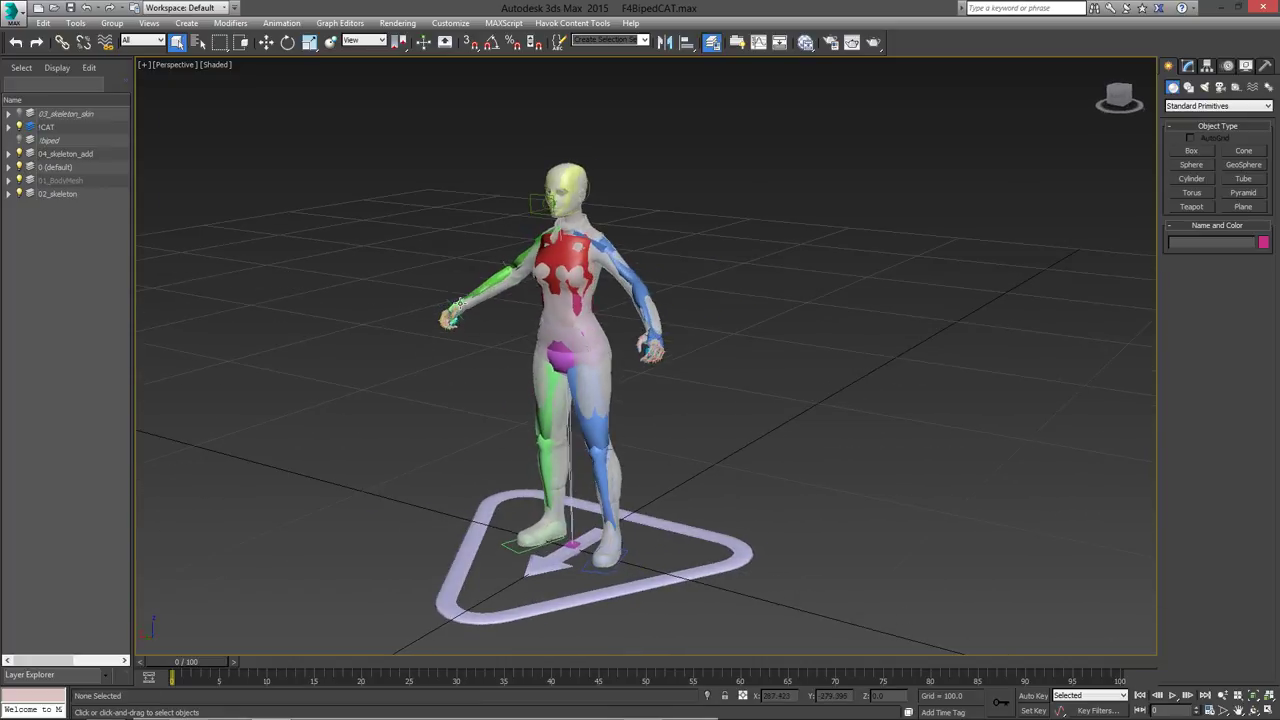
middle_click_drag(578, 280, 641, 240, "alt")
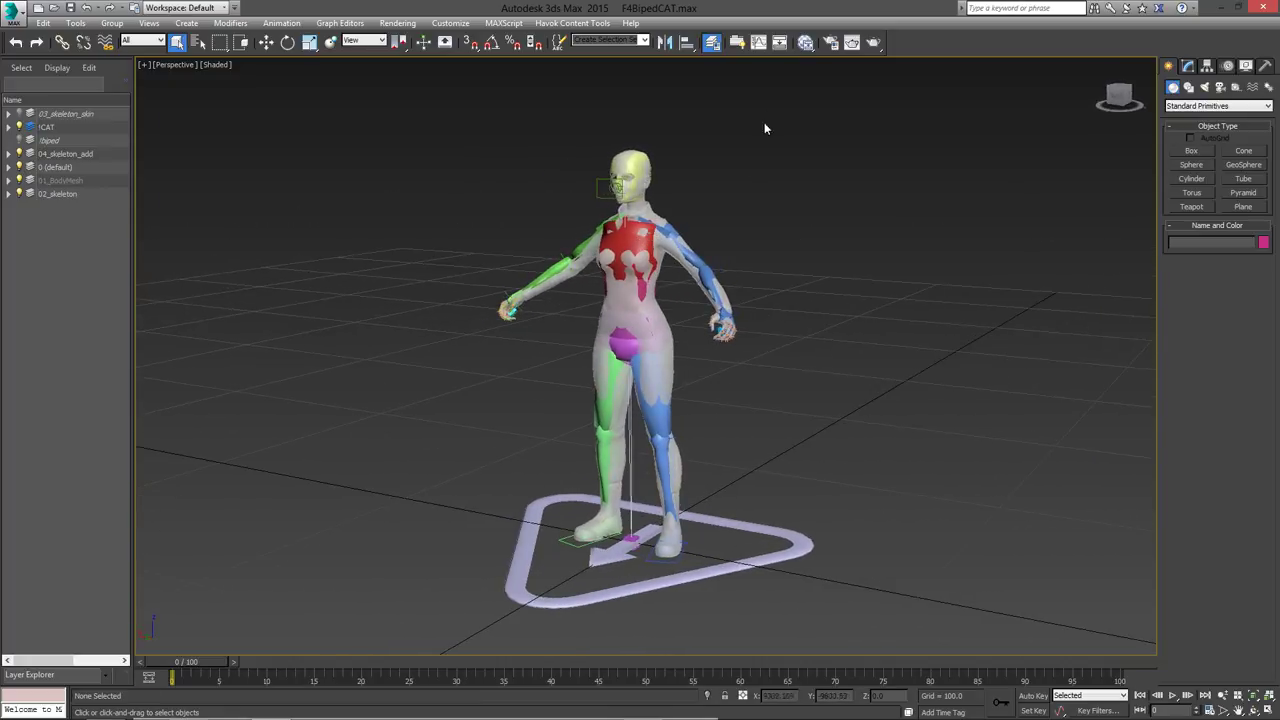
left_click(781, 43)
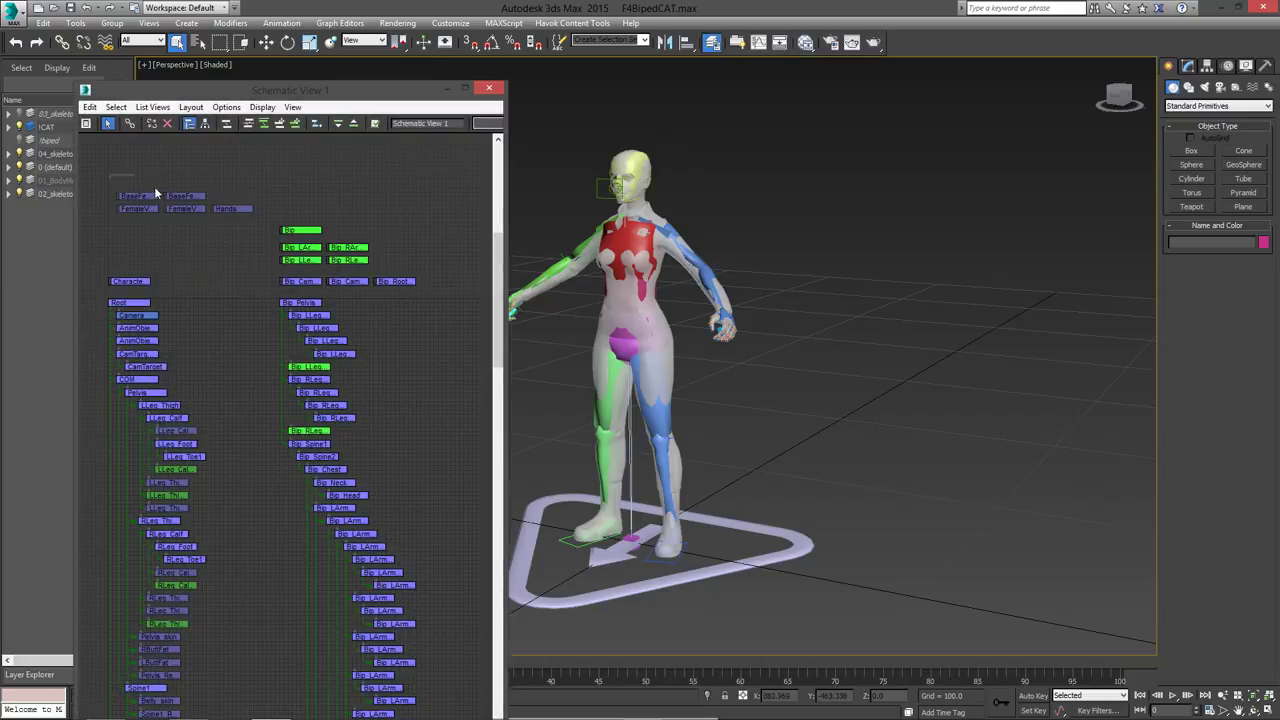
left_click_drag(155, 193, 253, 230)
key("Delete")
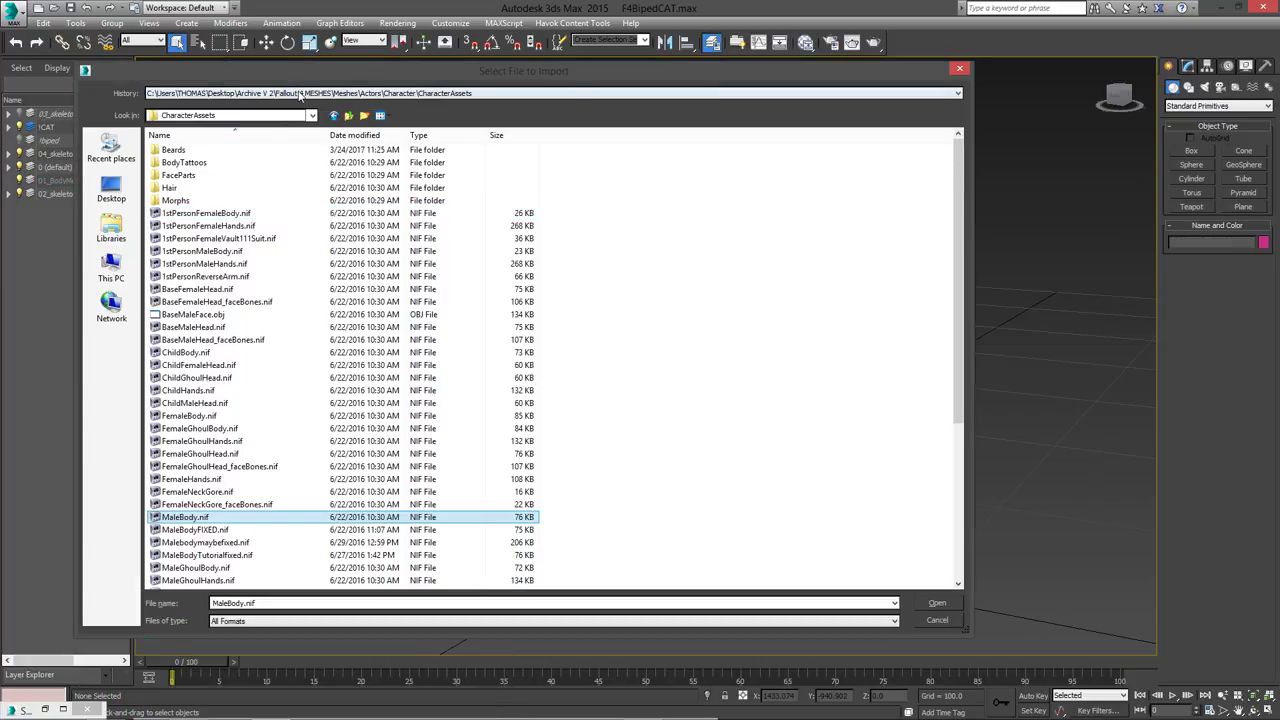
Import MOutfit.nif from the RusticUnderArmor folder and confirm the BaseMaleHead object properties
left_click(299, 94)
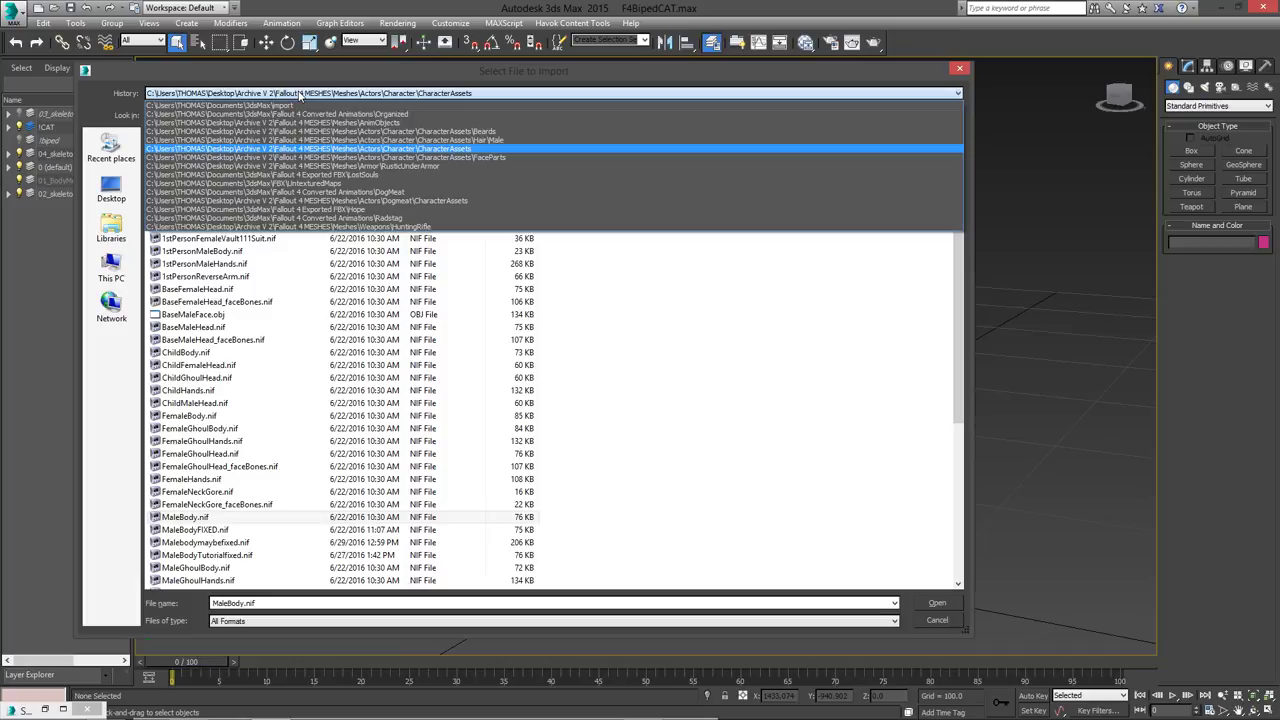
left_click(311, 166)
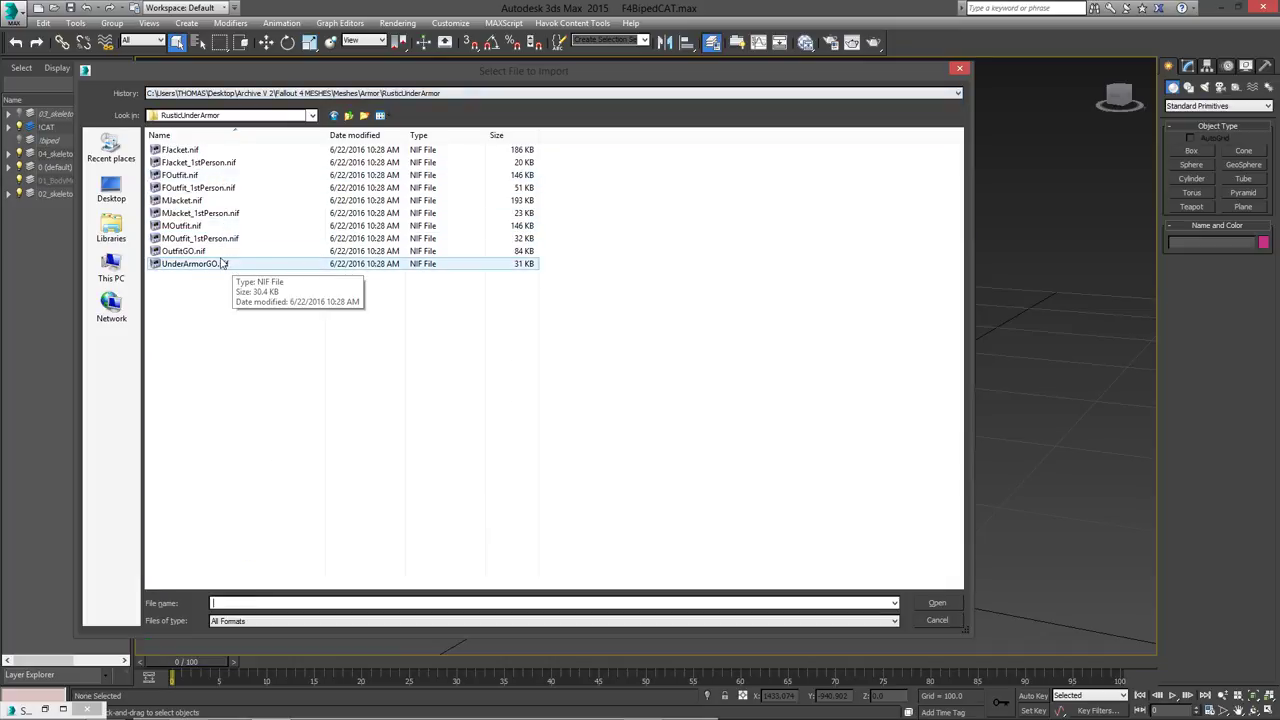
left_click(213, 203)
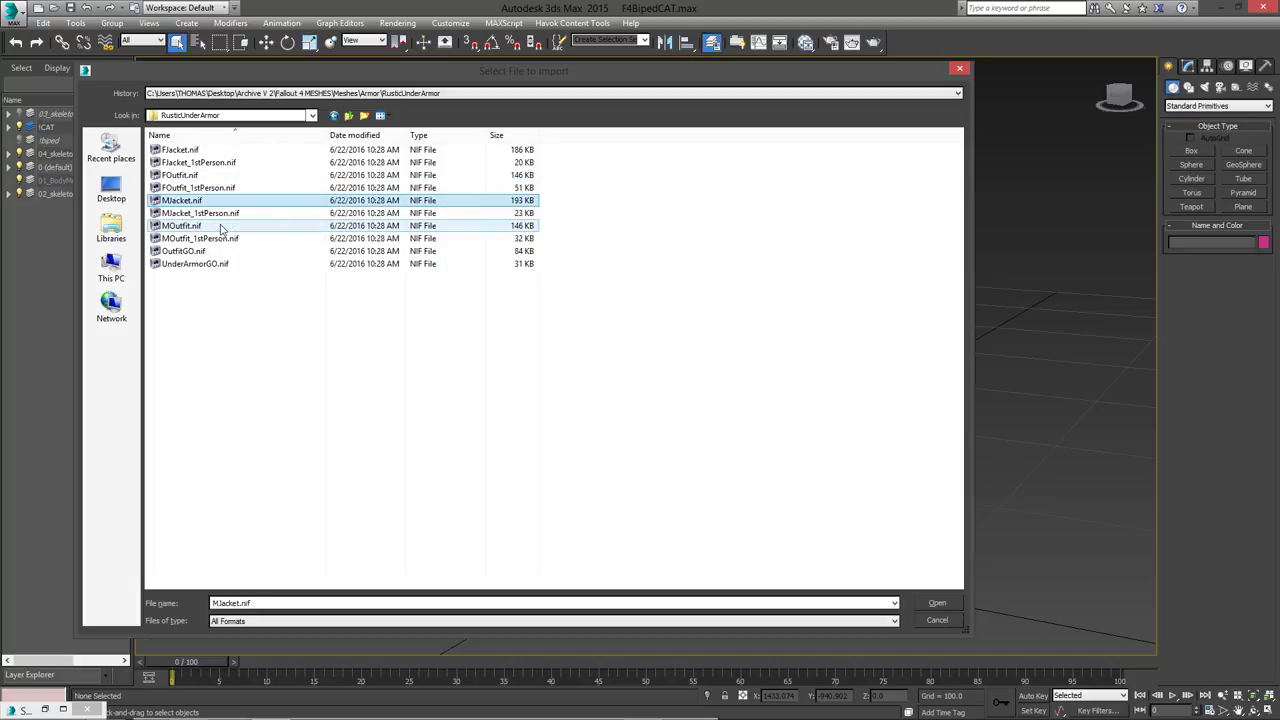
left_click(210, 227)
double_click(210, 227)
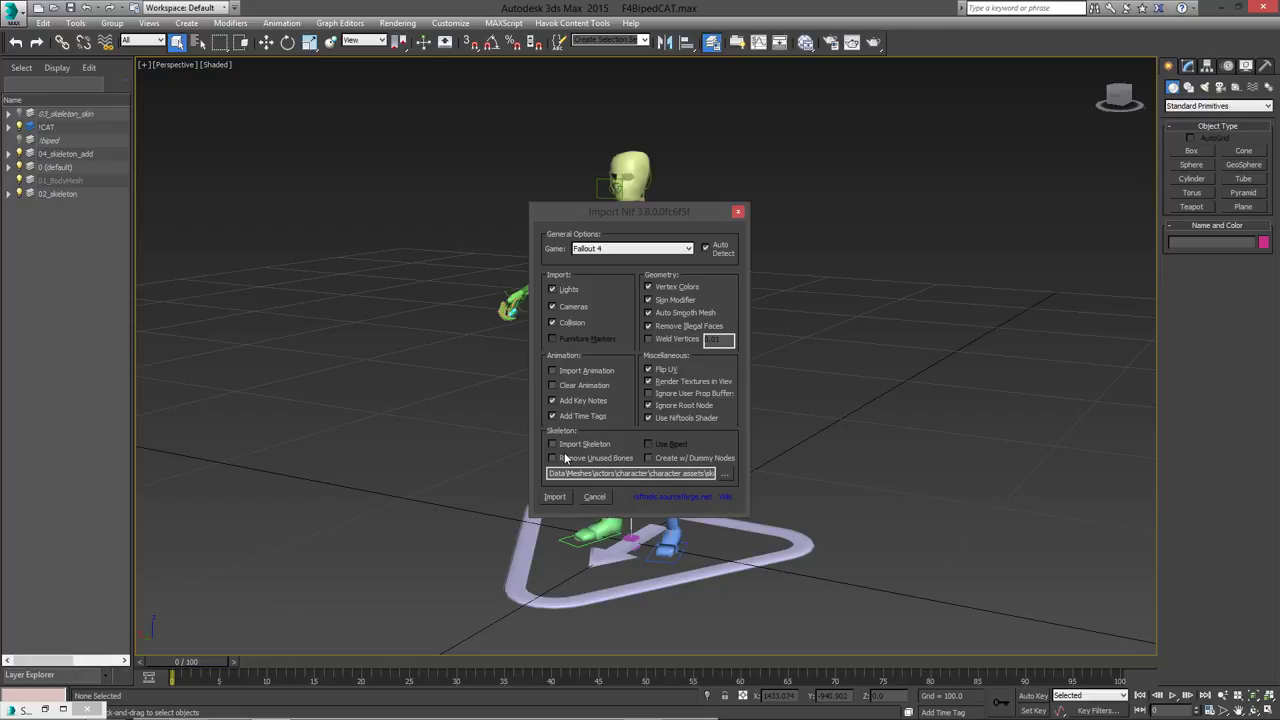
left_click(555, 498)
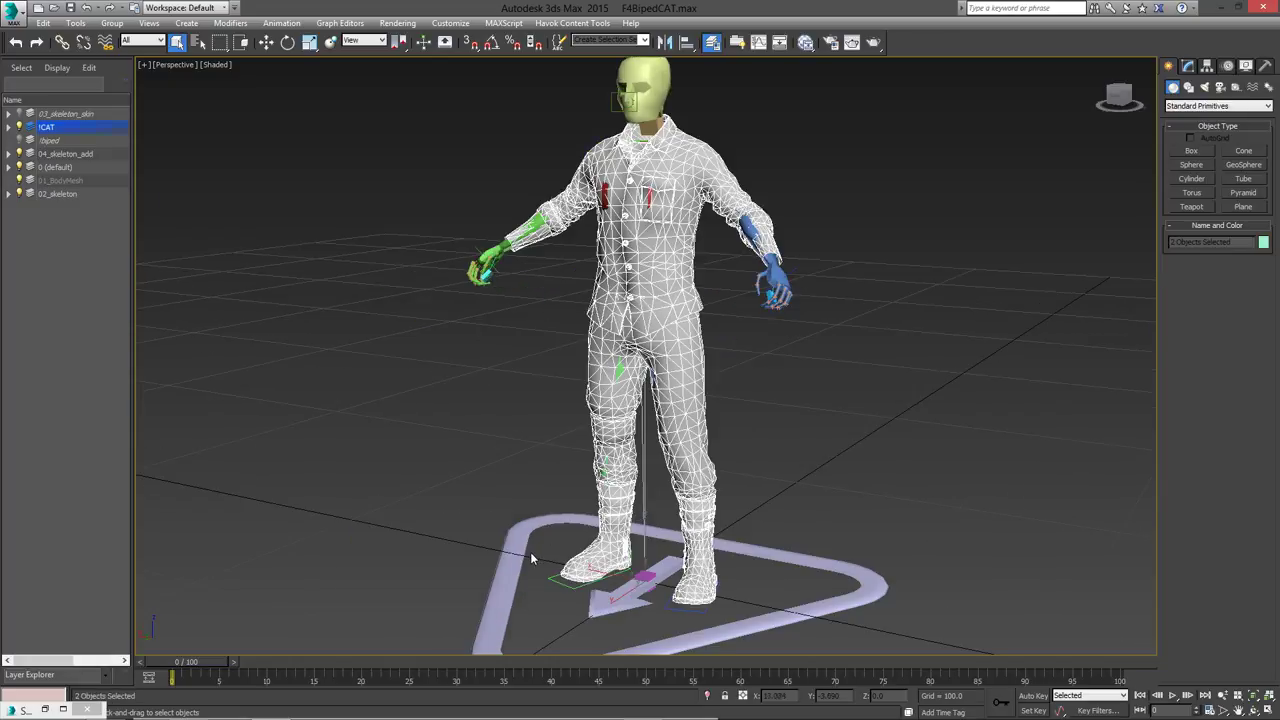
middle_click_drag(629, 214, 629, 266)
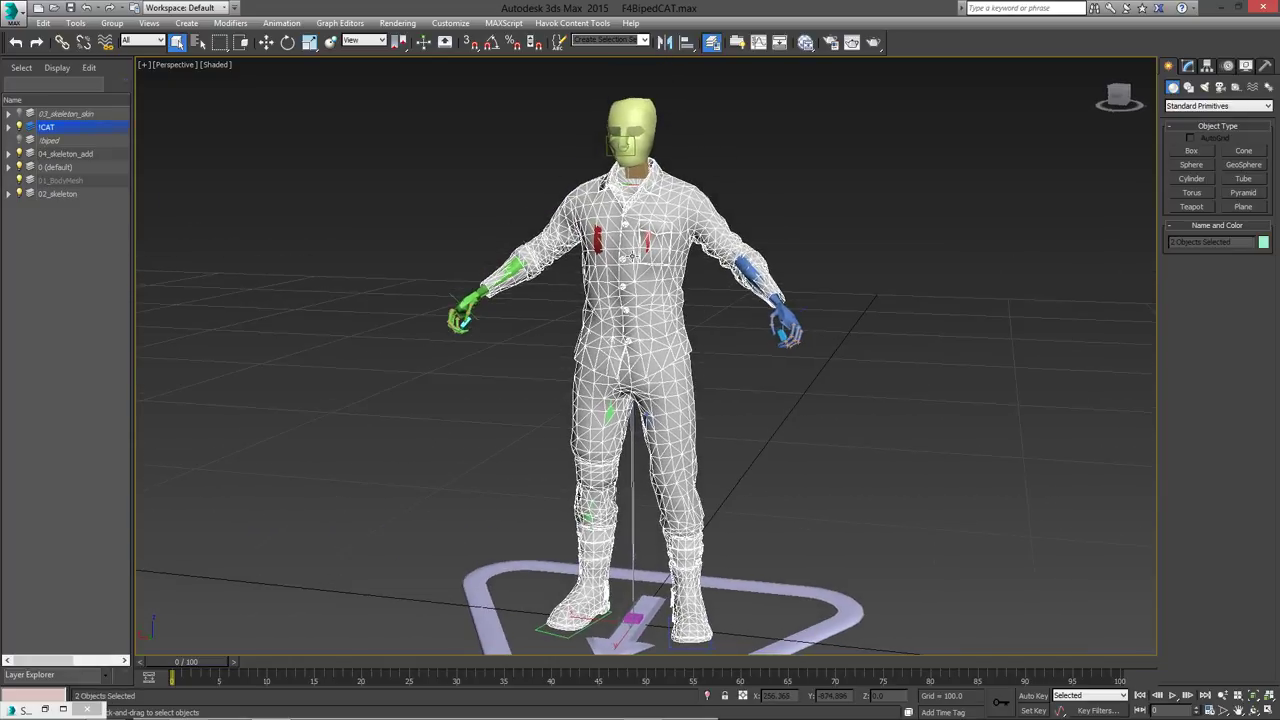
scroll(629, 266, "up", 10)
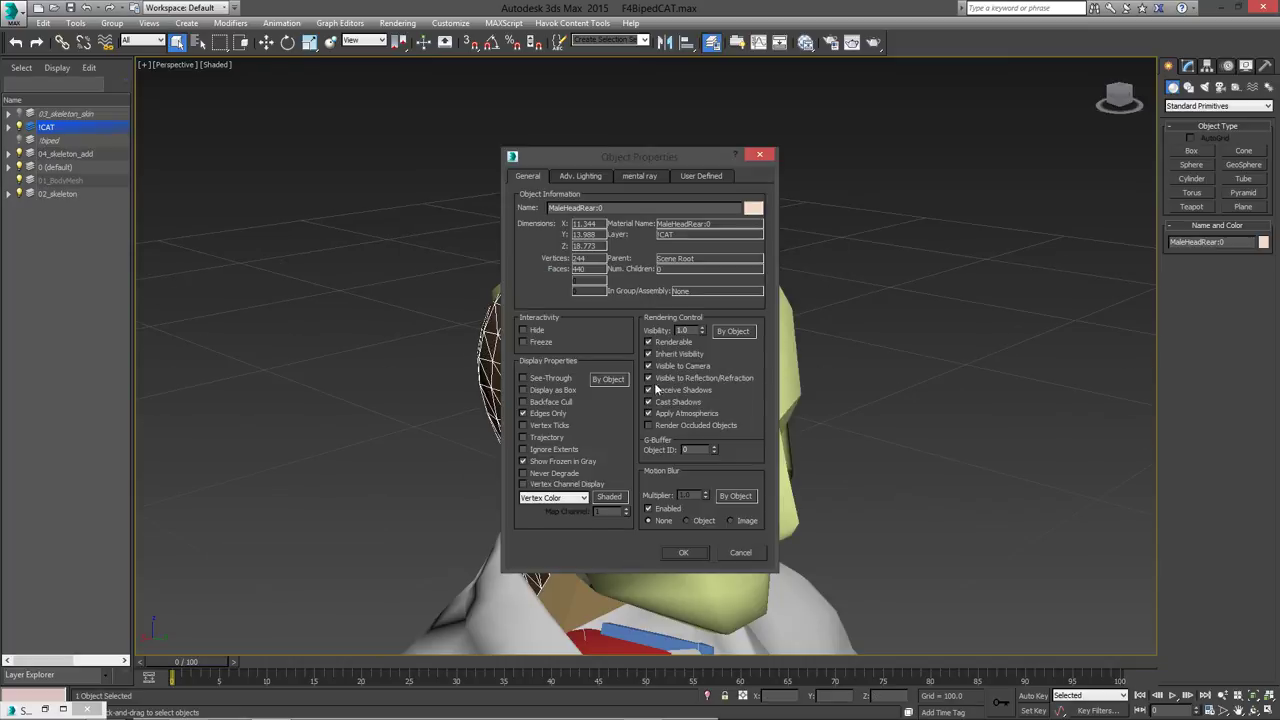
left_click(683, 552)
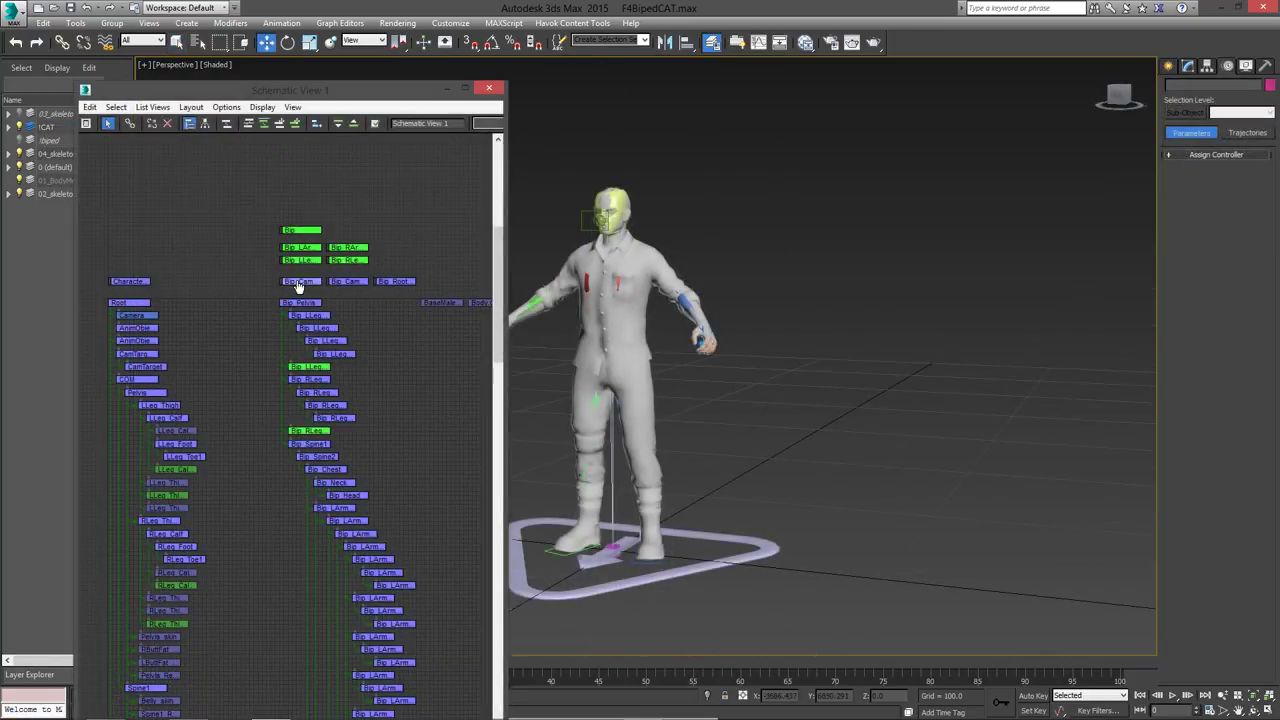
Select Bip_Camera and the AnimObjectR, L1–L3, A and B nodes, then frame AnimObjectA with Z
left_click(297, 282)
left_click(447, 88)
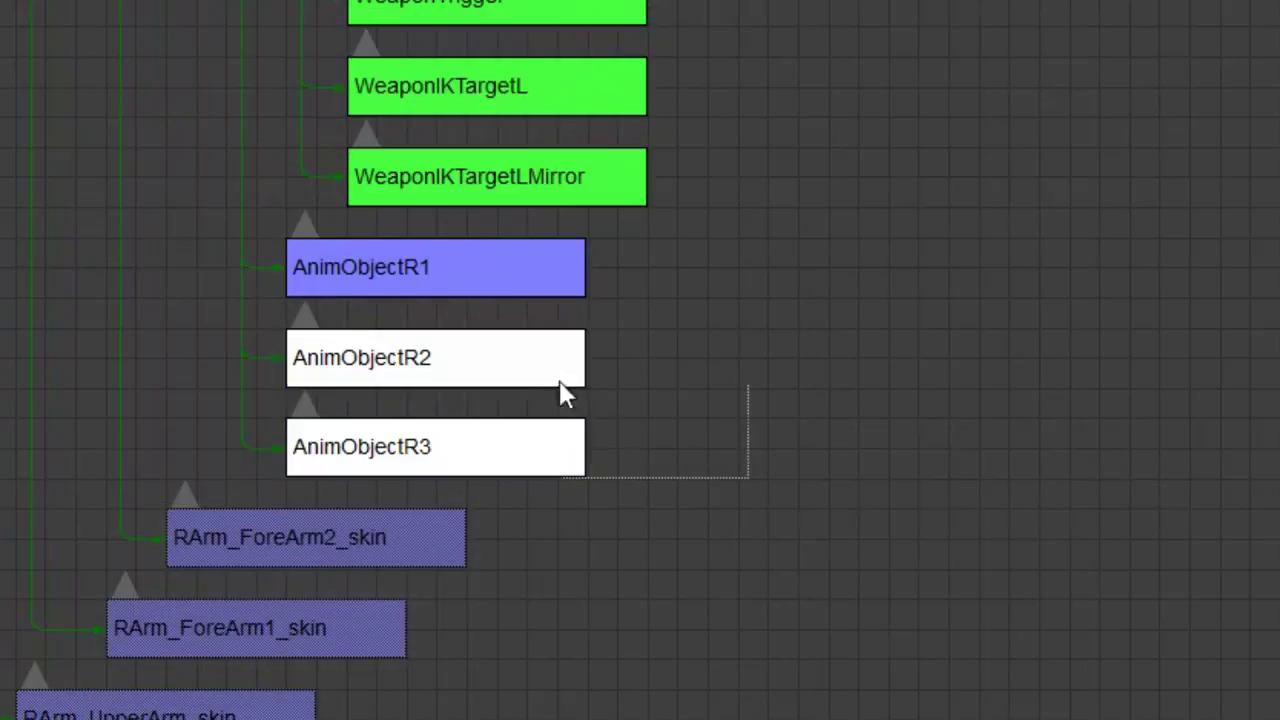
left_click_drag(748, 478, 480, 285)
left_click_drag(634, 430, 371, 246)
left_click_drag(853, 453, 437, 334)
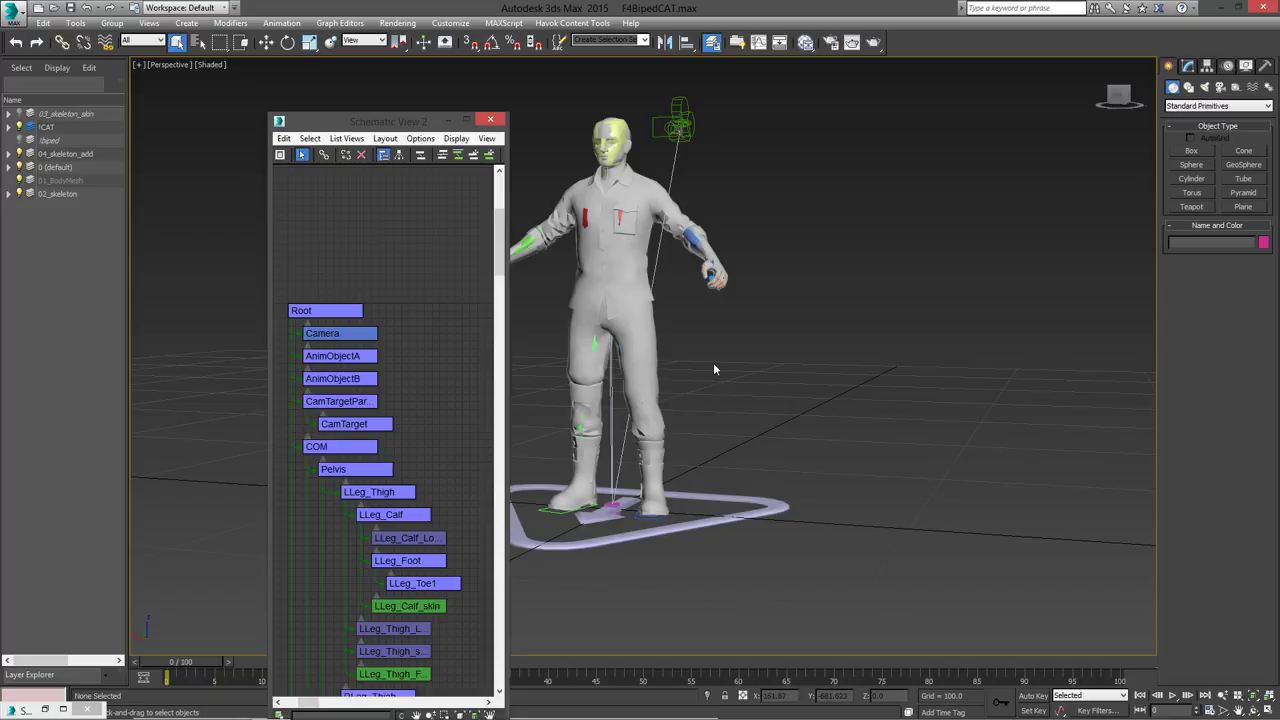
left_click(355, 358)
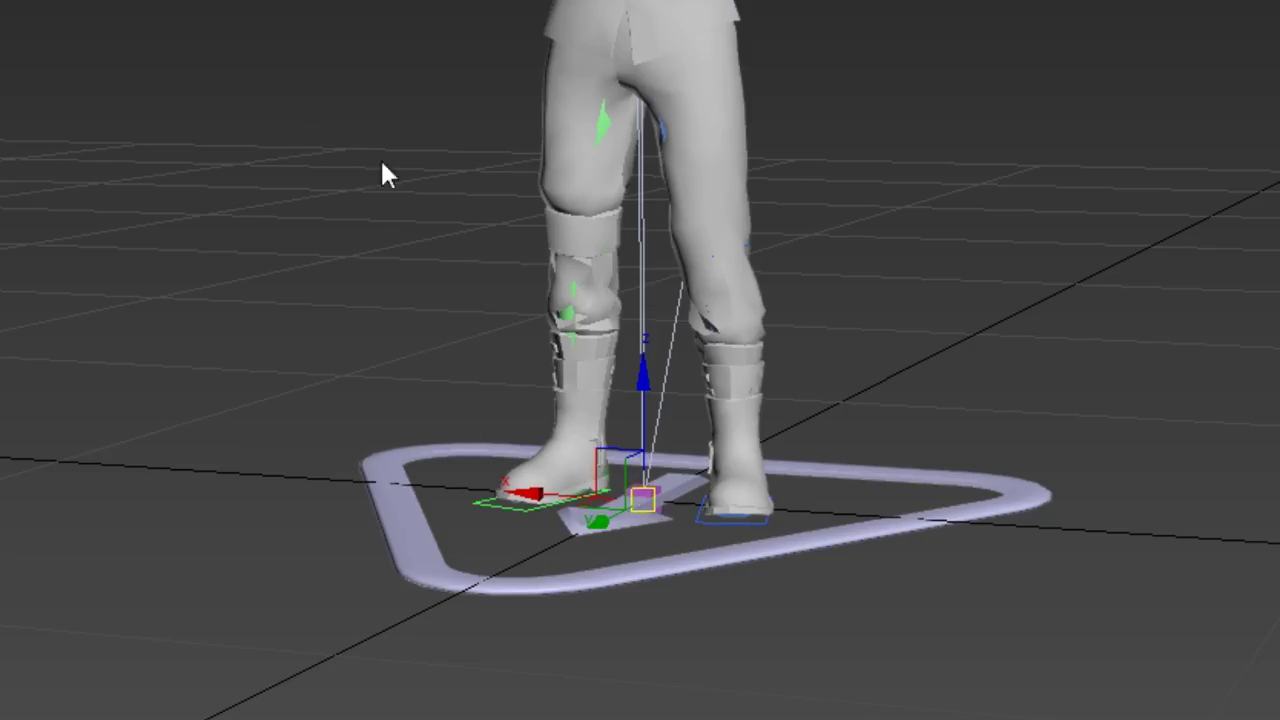
key("z")
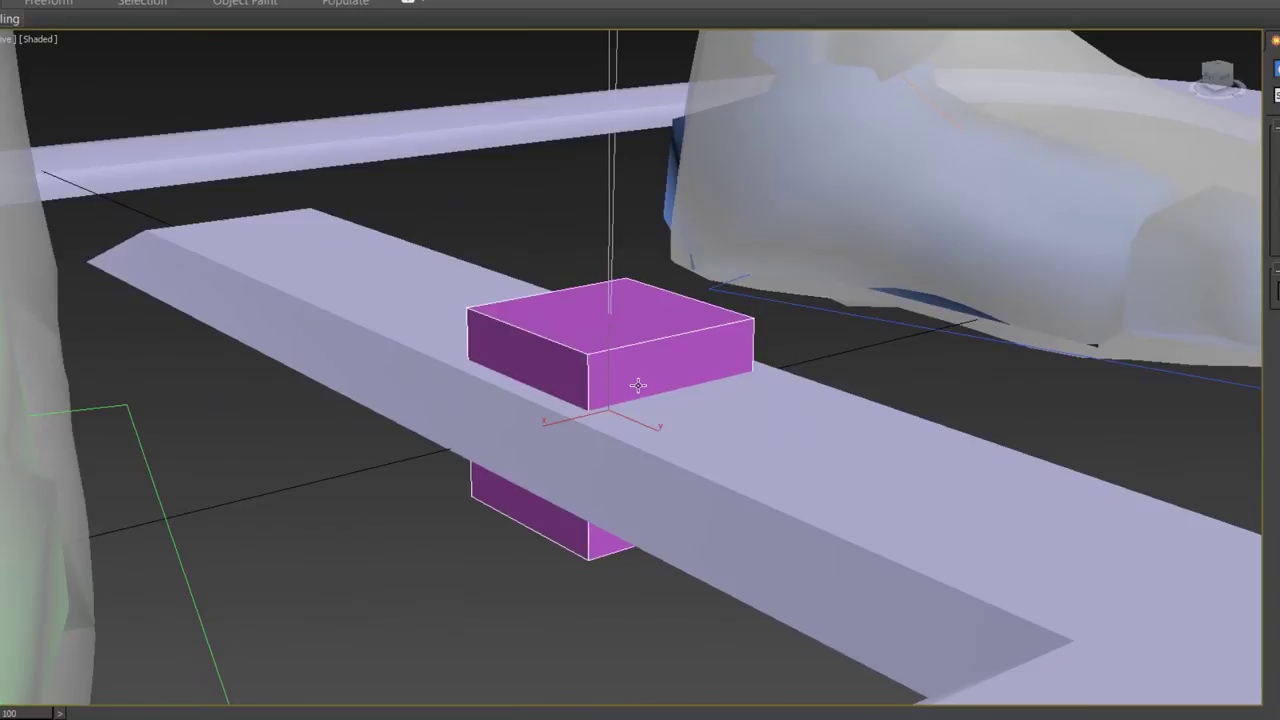
Create a dummy aligned to the camera node and link-constrain it to Bip_Camera
left_click(1188, 153)
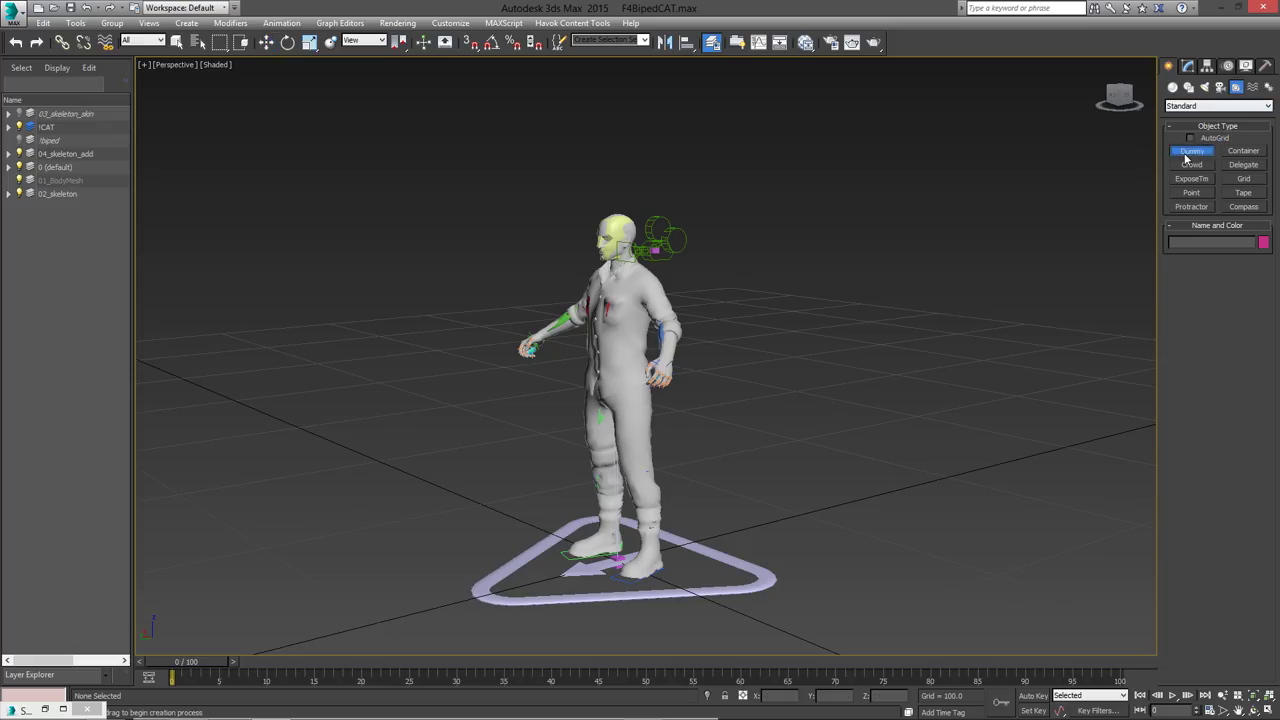
left_click_drag(834, 500, 868, 528)
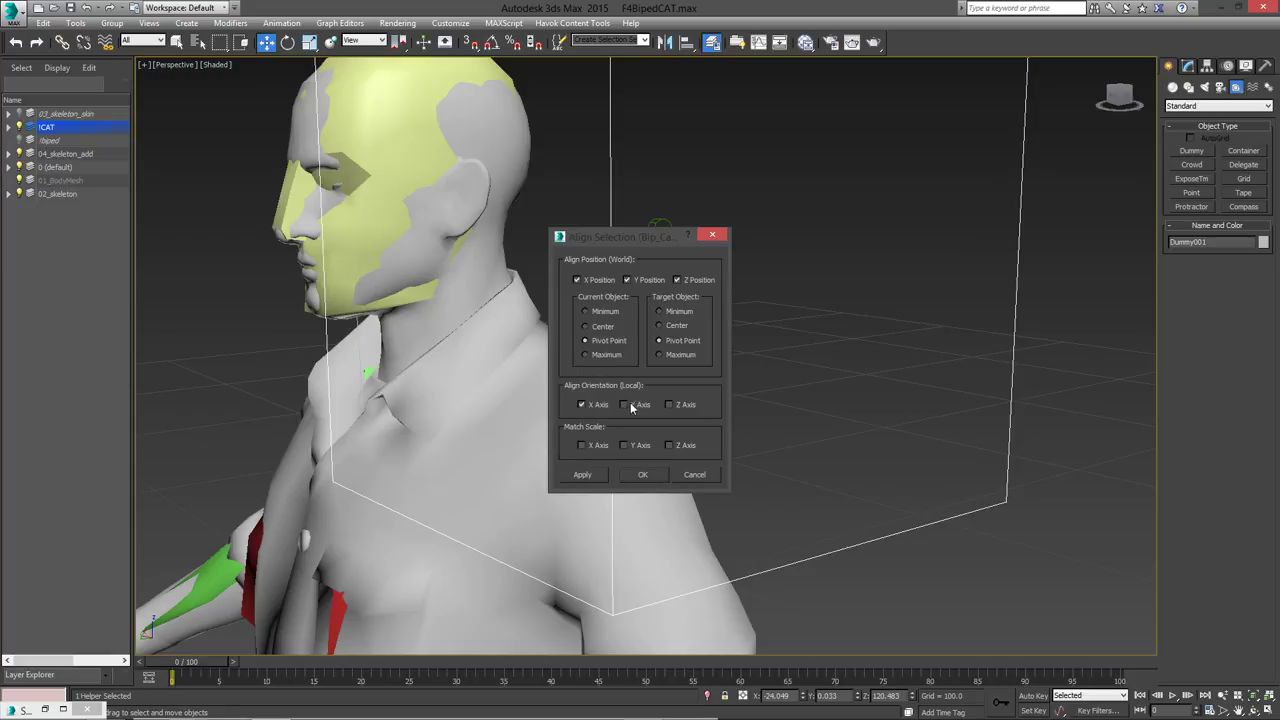
left_click(640, 475)
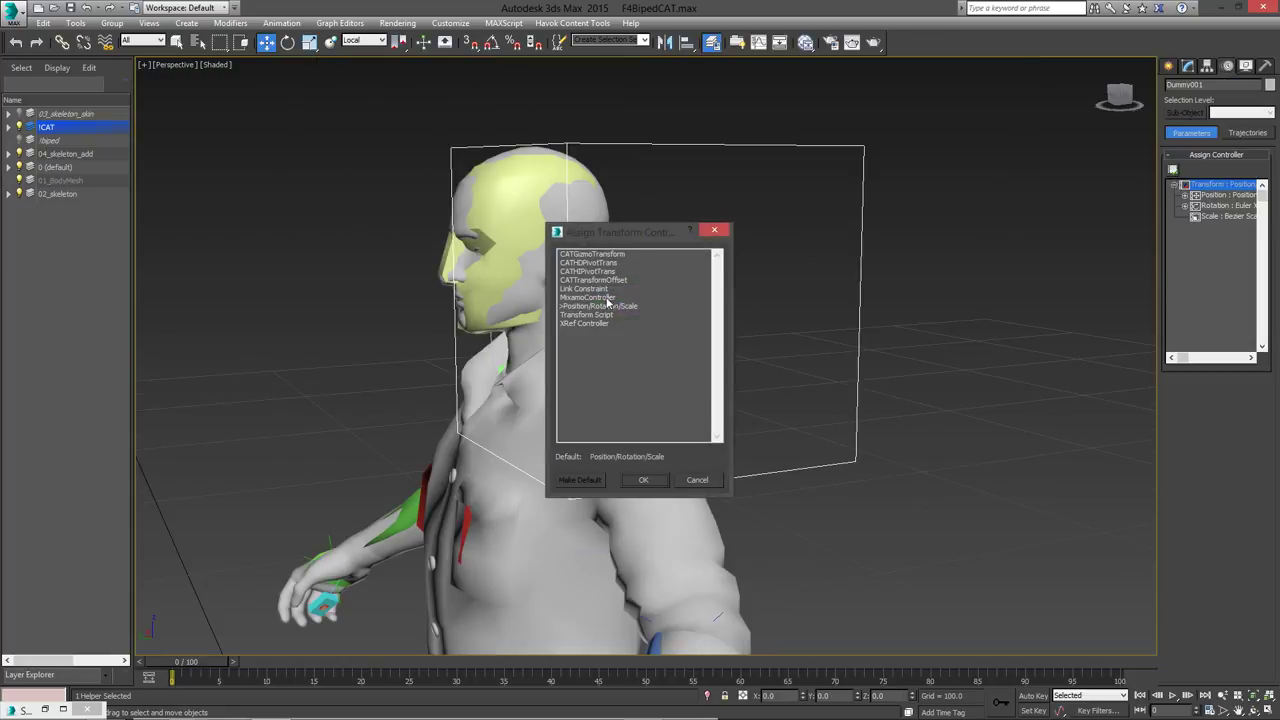
left_click(595, 289)
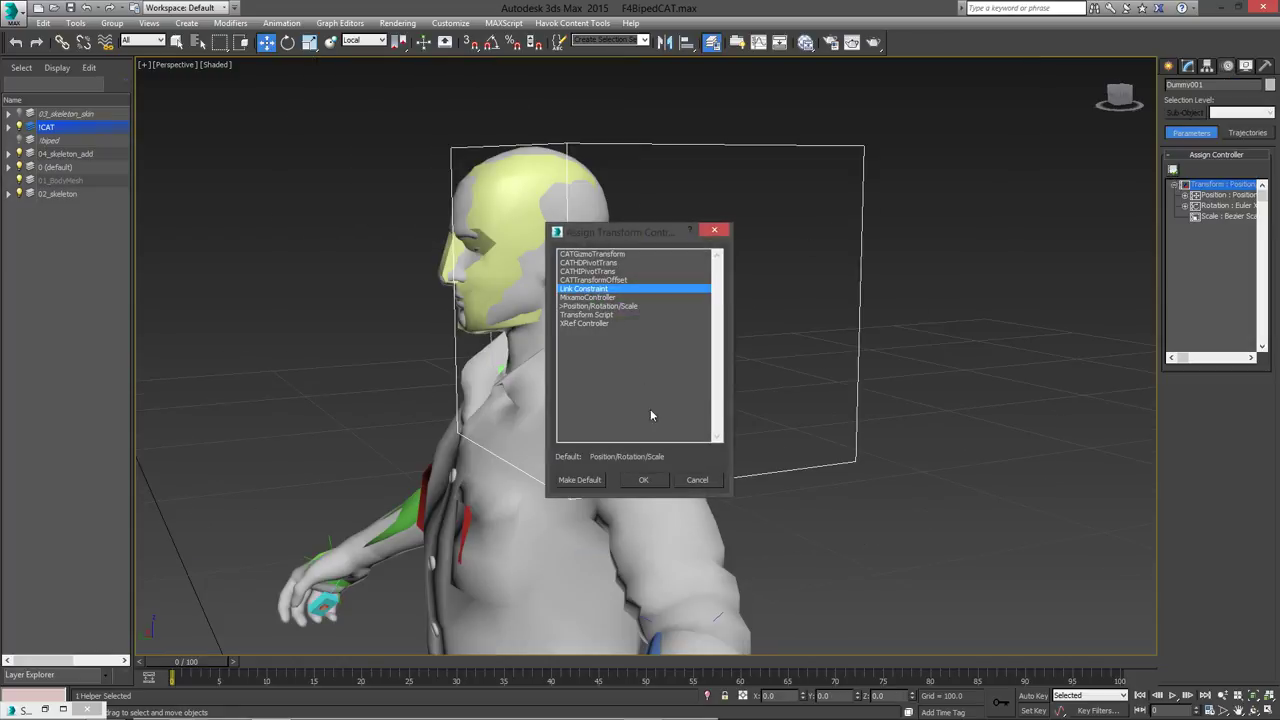
left_click(641, 480)
left_click(1205, 405)
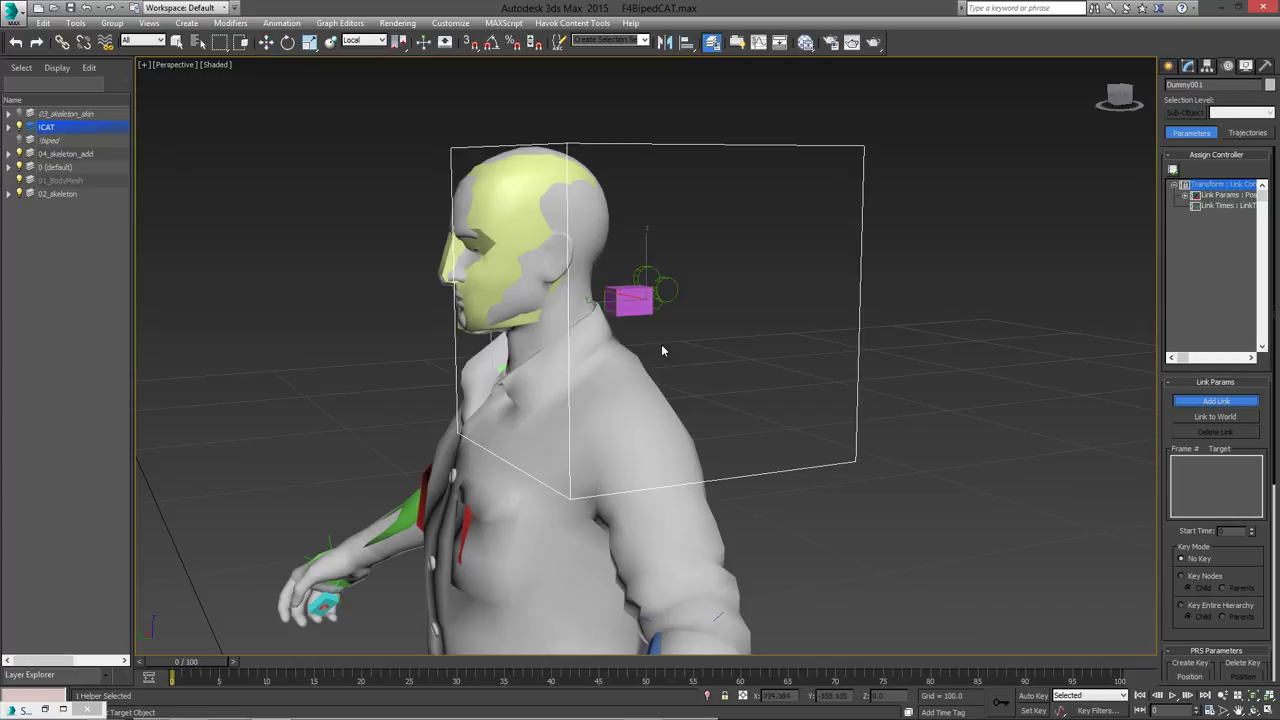
left_click(630, 311)
Set the dummy's X value to -90 and switch the reference coordinate system to Local
double_click(771, 695)
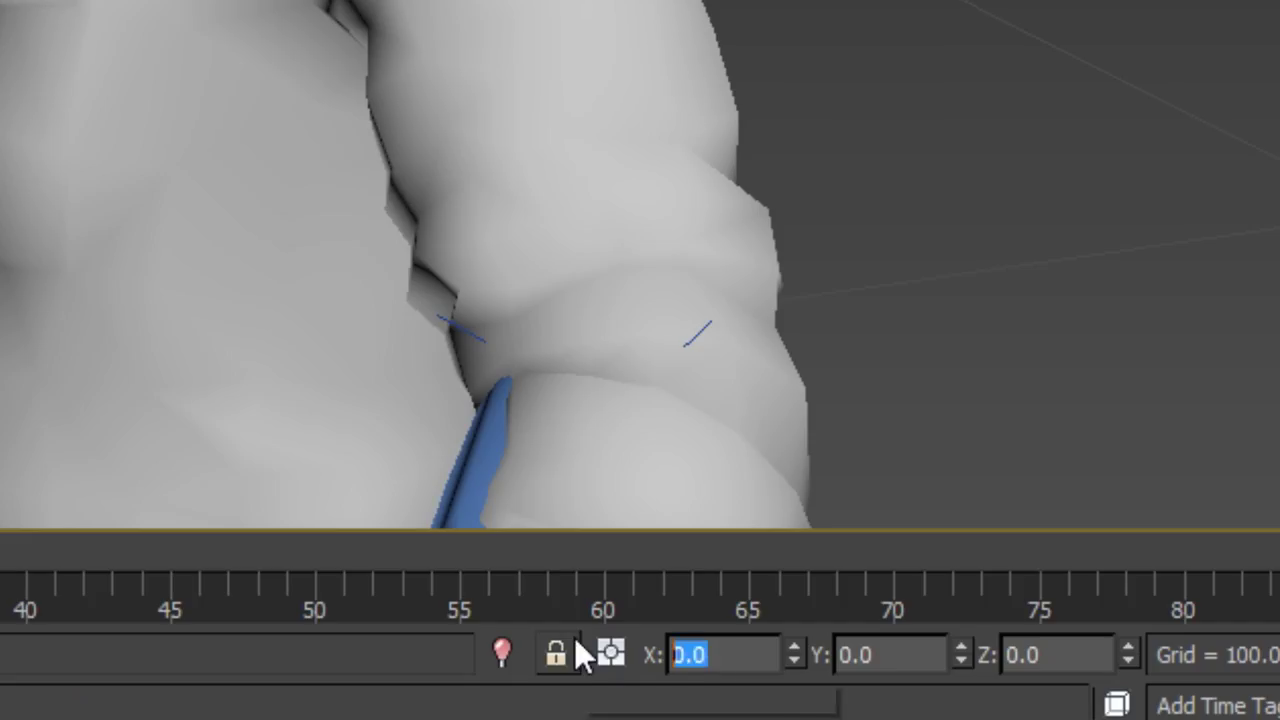
type("-90")
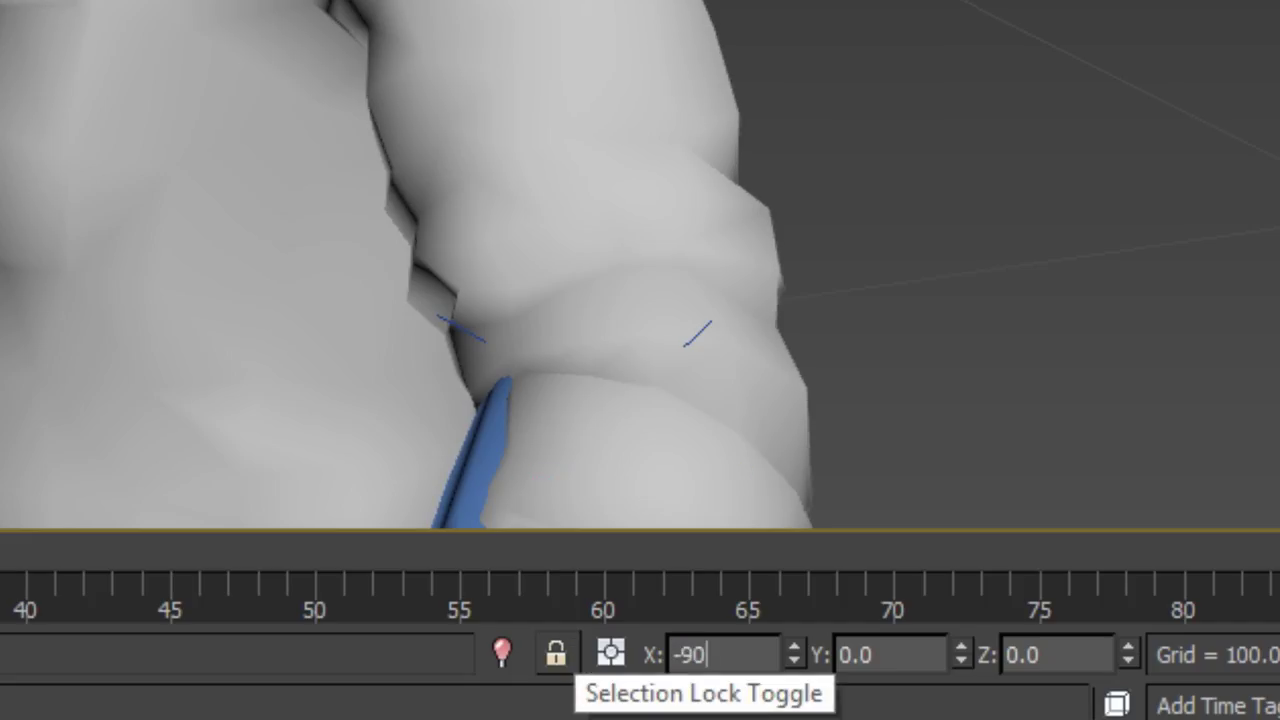
left_click(443, 46)
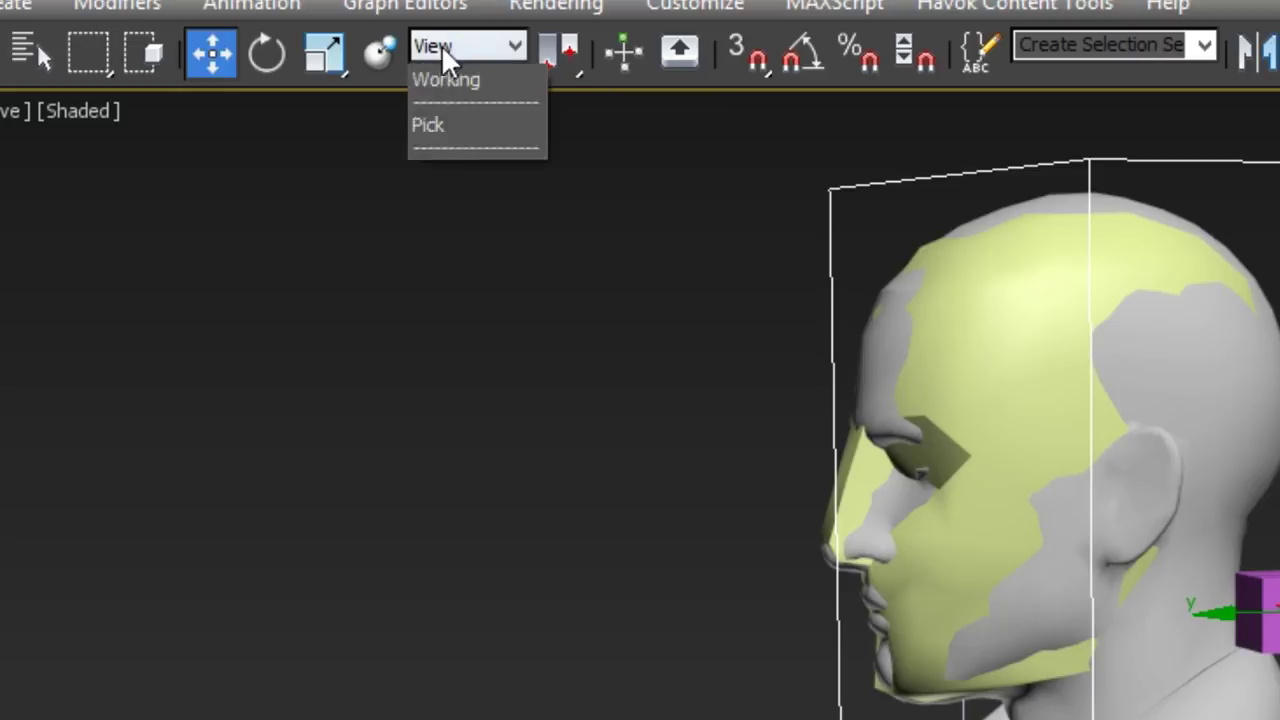
left_click(450, 168)
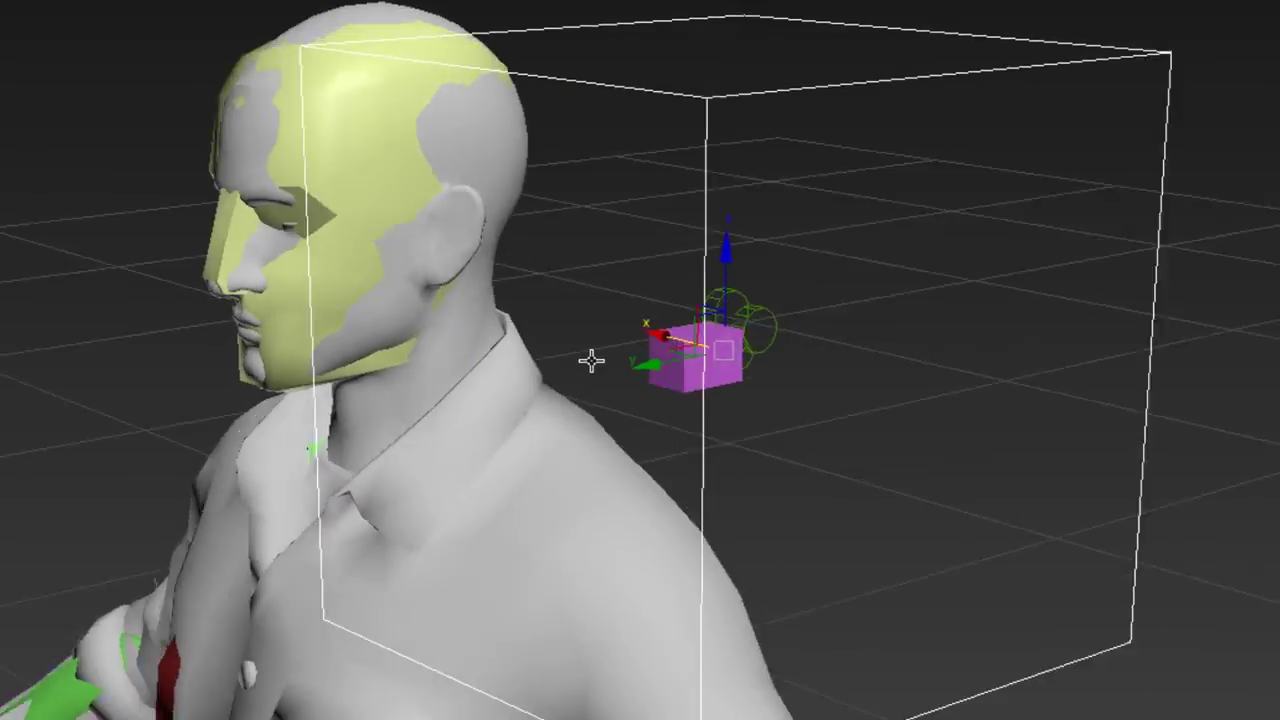
middle_click_drag(591, 361, 540, 458, "alt")
scroll(540, 455, "down", 4)
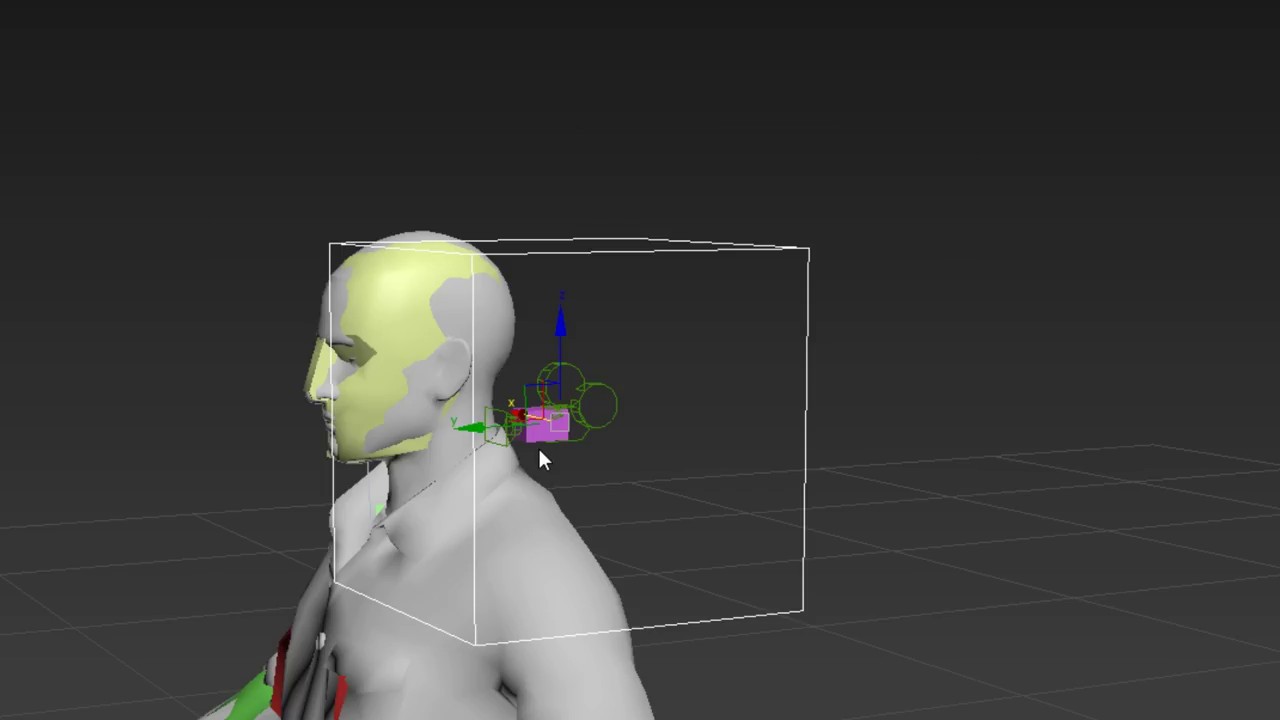
scroll(543, 470, "up", 4)
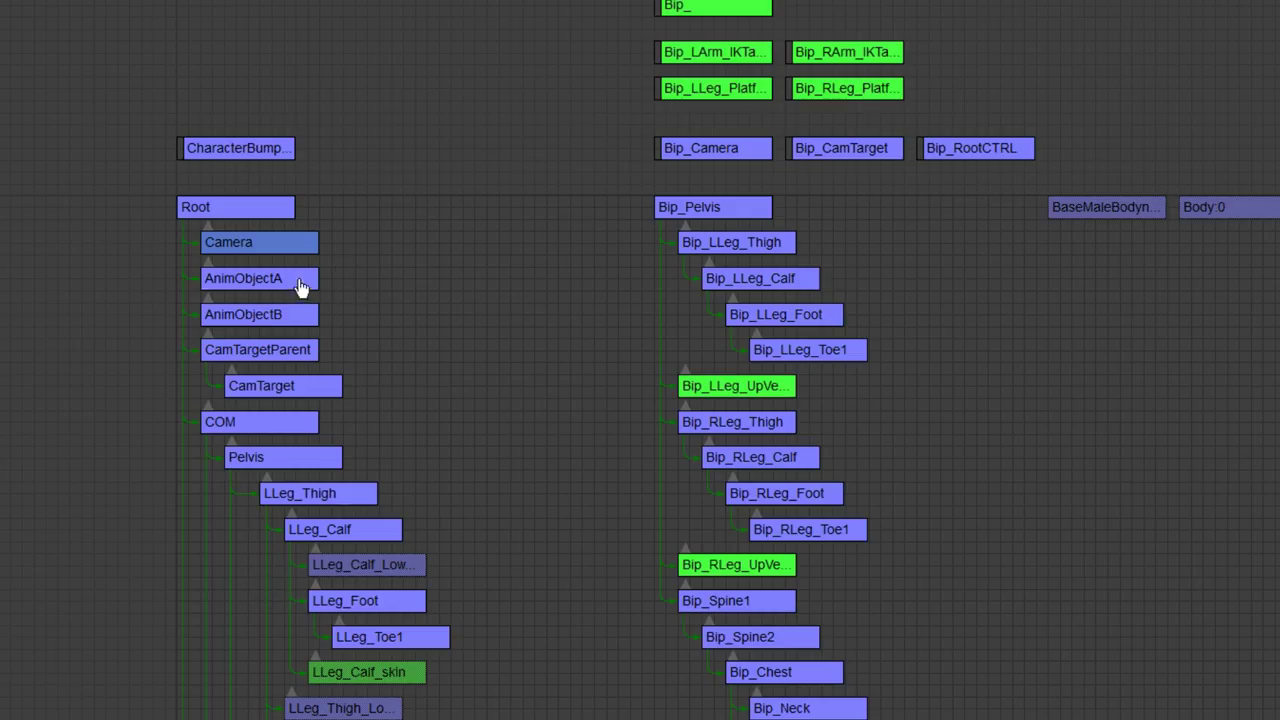
left_click(300, 286)
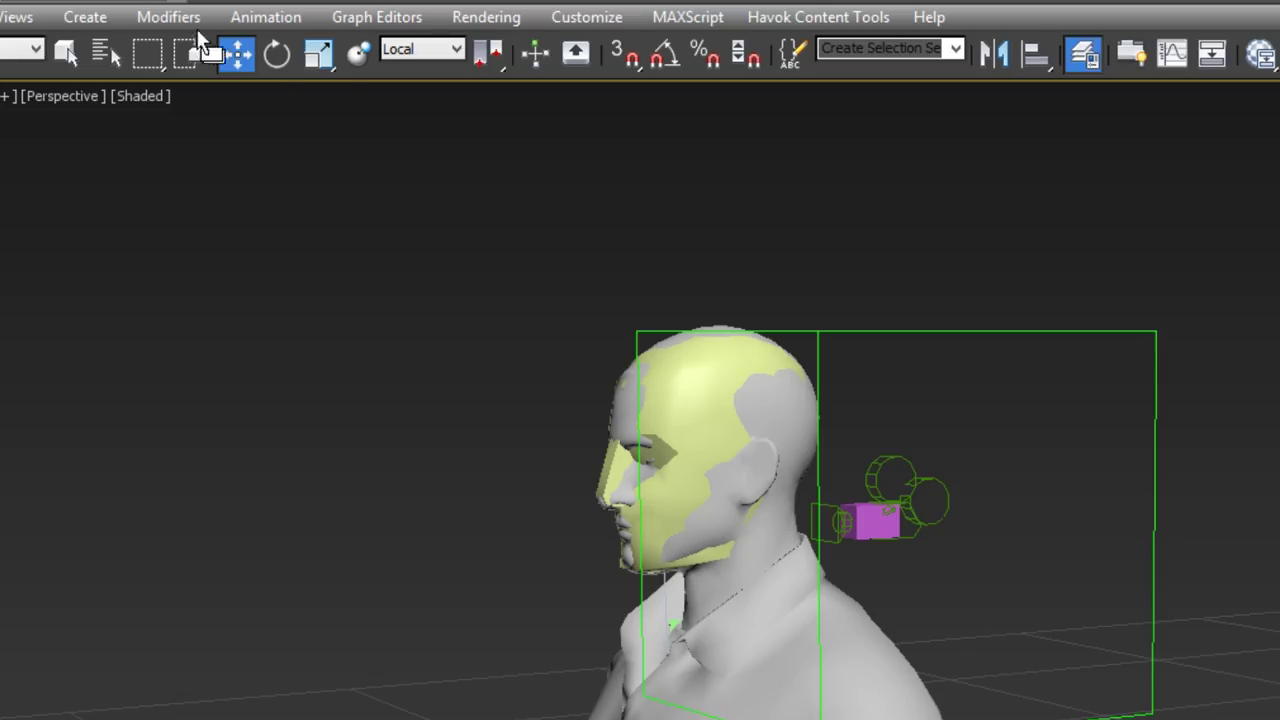
Give AnimObjectA a Position Constraint and an Orientation Constraint, both targeting Dummy001
left_click(265, 17)
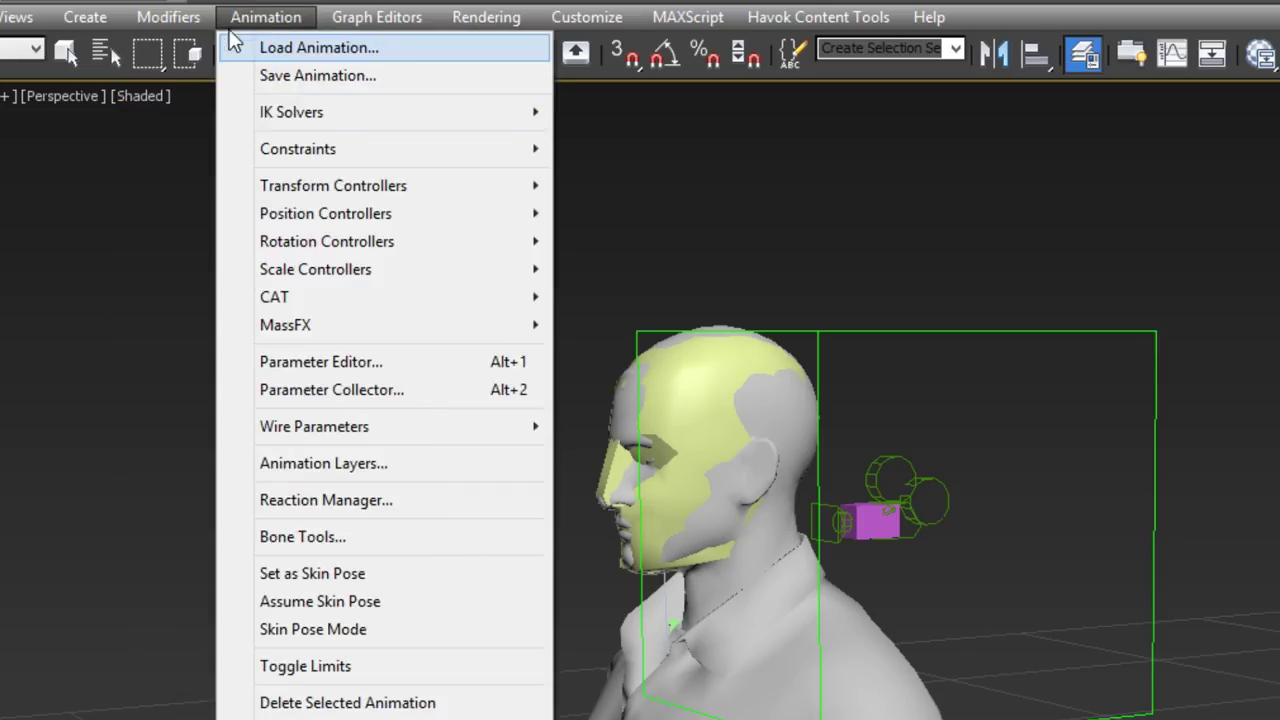
mouse_move(292, 195)
mouse_move(429, 217)
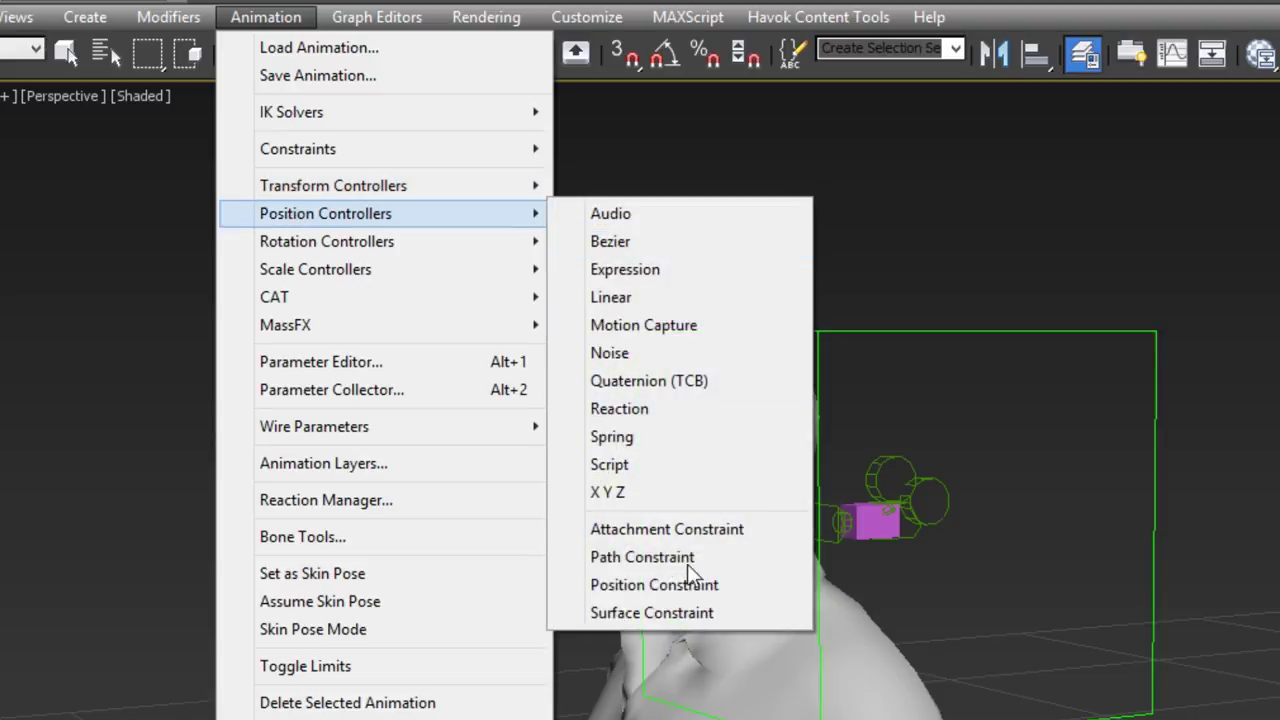
left_click(670, 583)
left_click(969, 331)
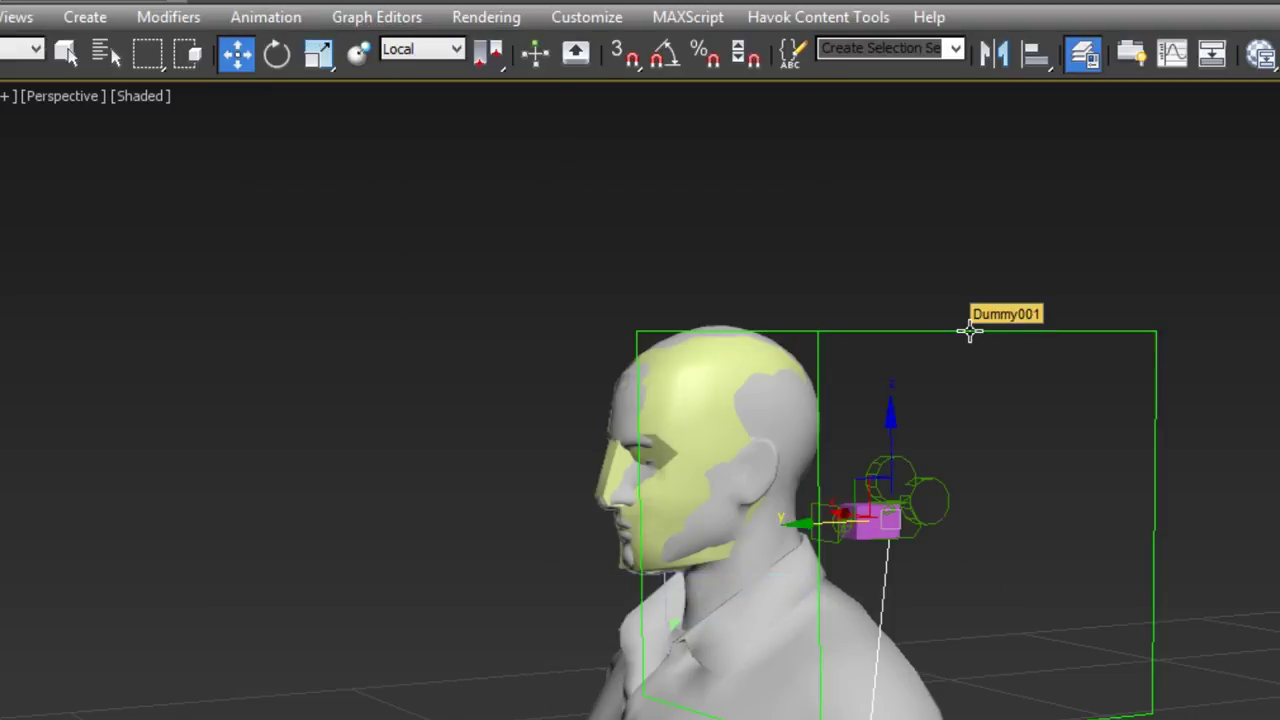
left_click(265, 17)
mouse_move(327, 241)
left_click(678, 529)
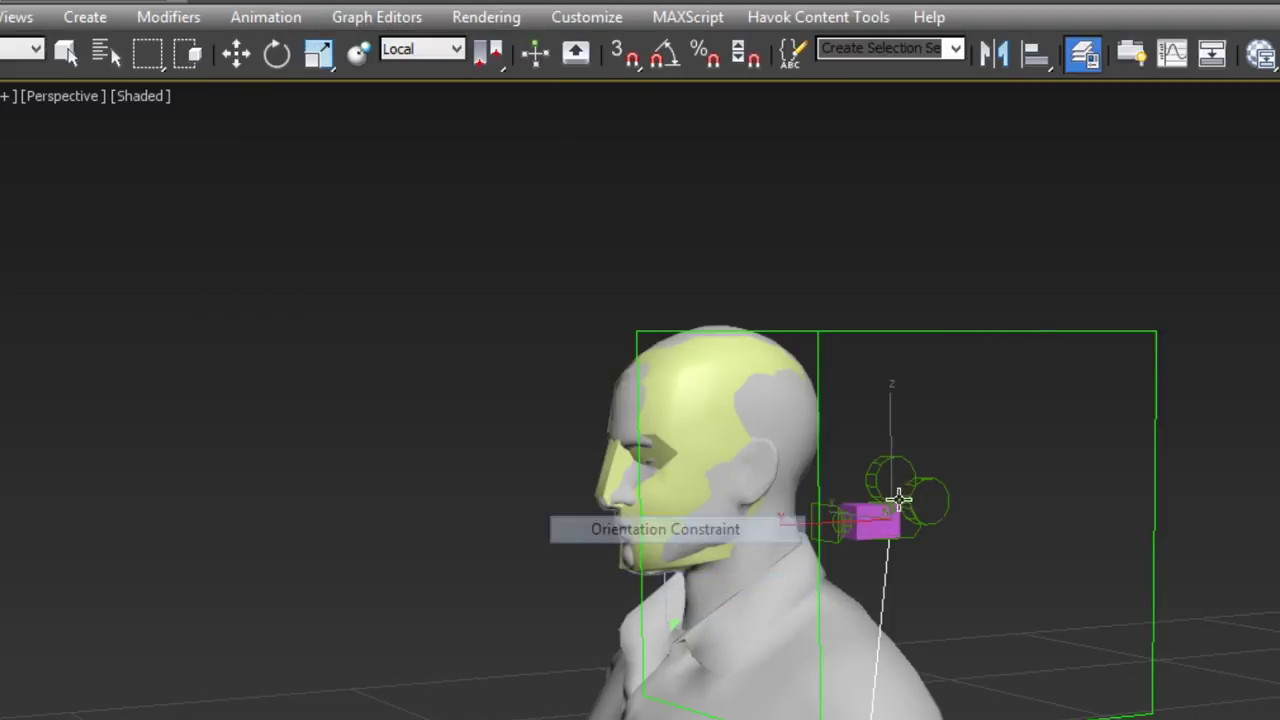
left_click(877, 332)
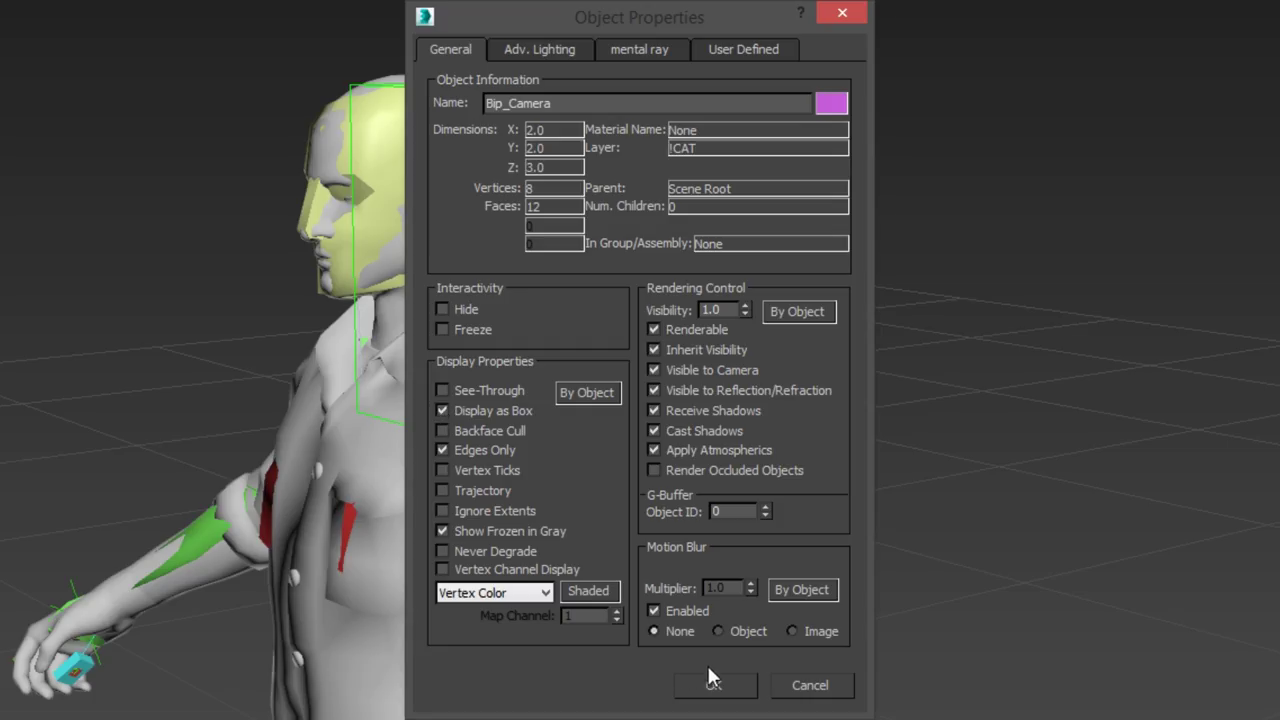
Hide Dummy001 through Object Properties, then turn the view so the character faces it
left_click(711, 682)
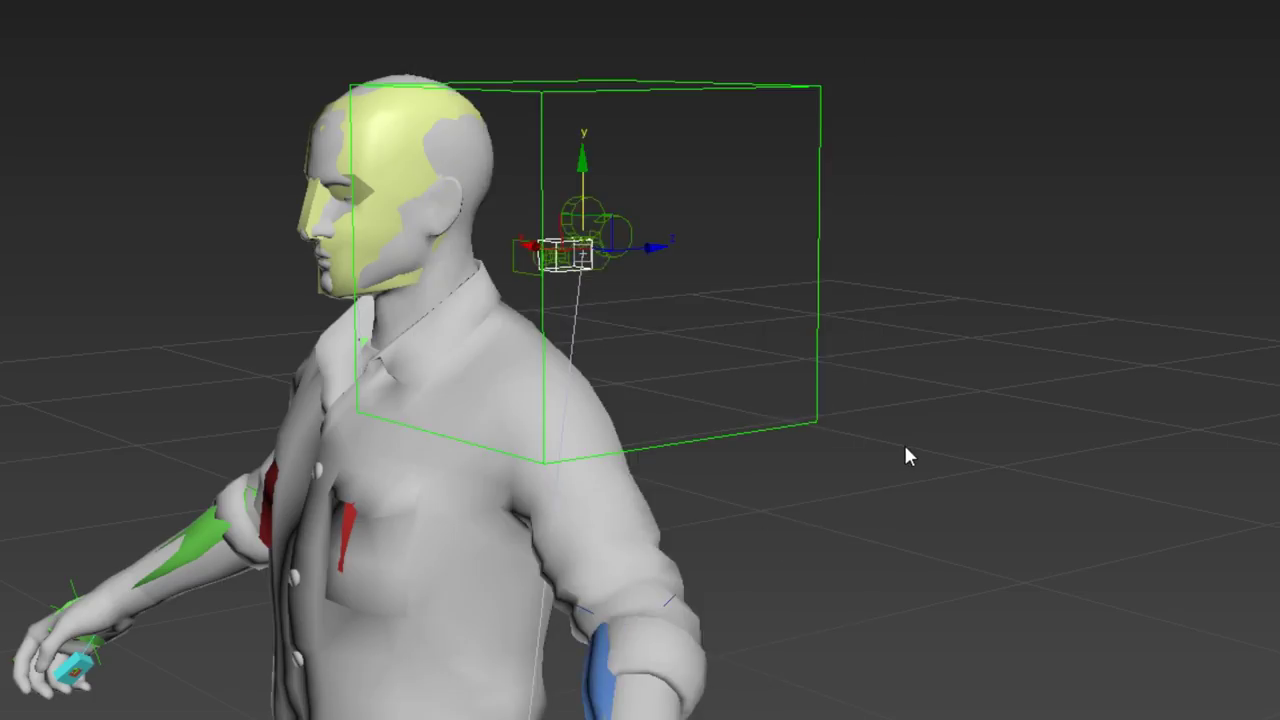
left_click_drag(1243, 271, 1250, 305)
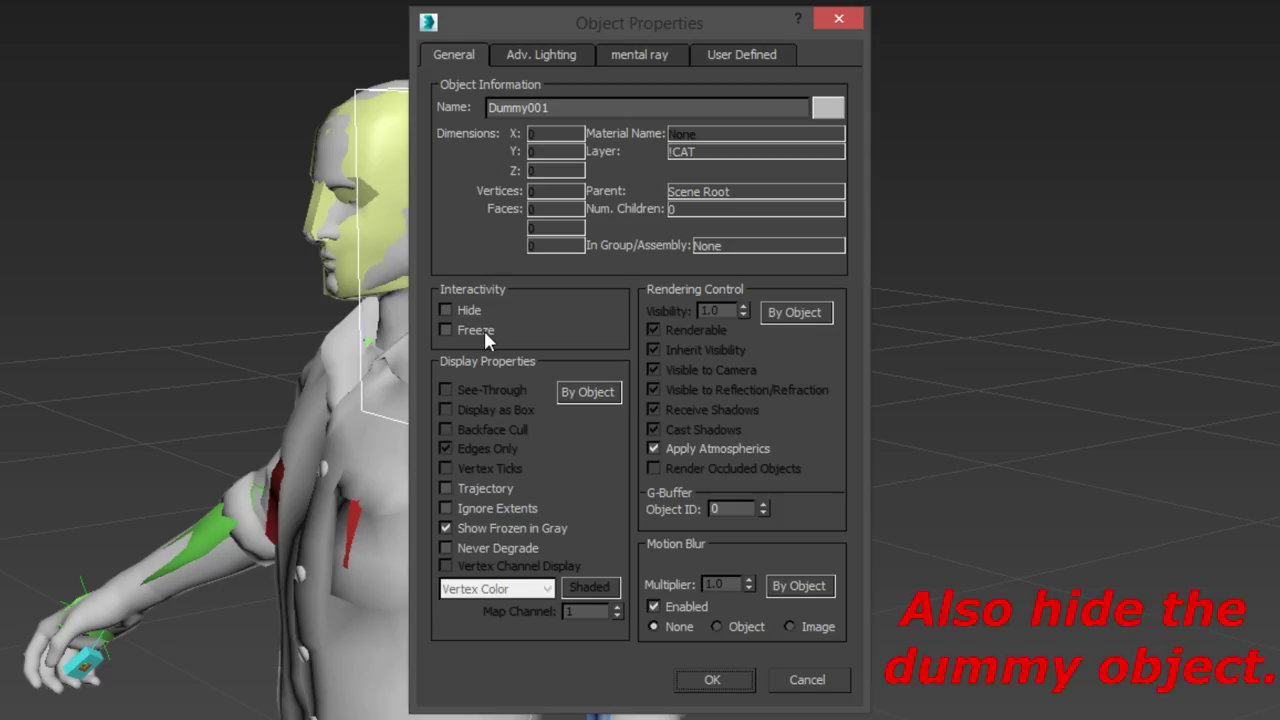
left_click(712, 680)
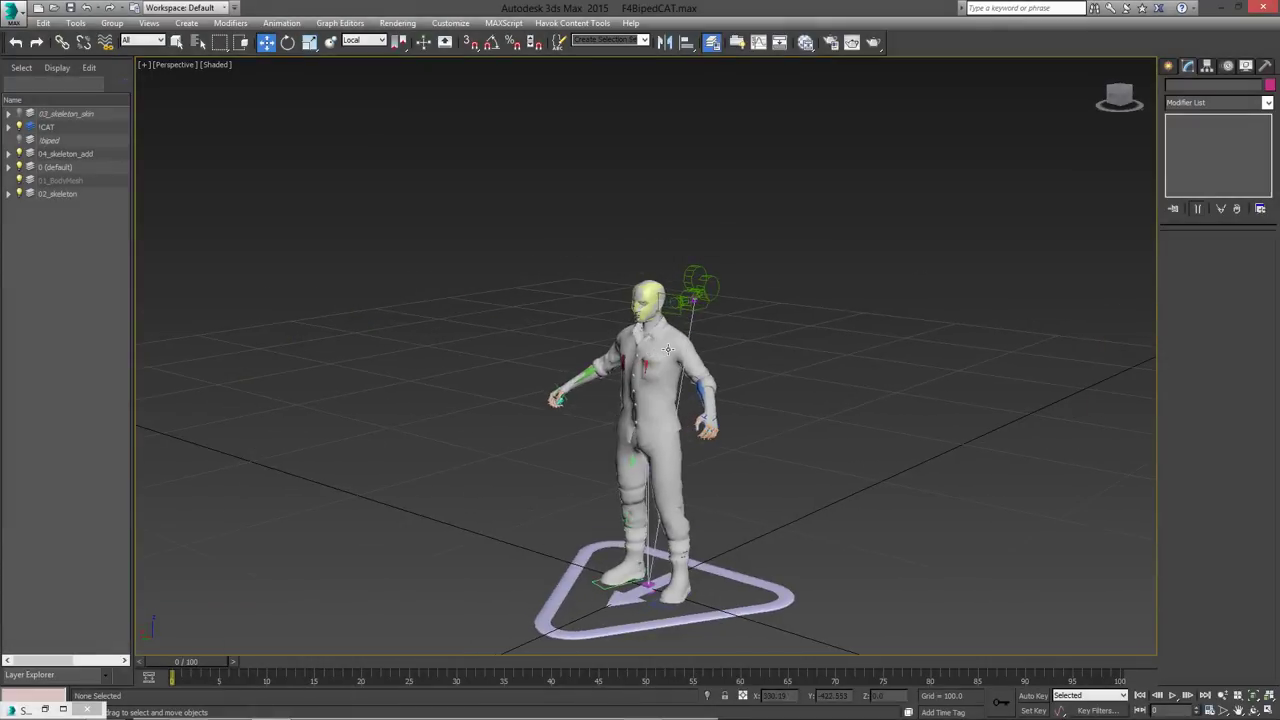
middle_click_drag(668, 348, 648, 340)
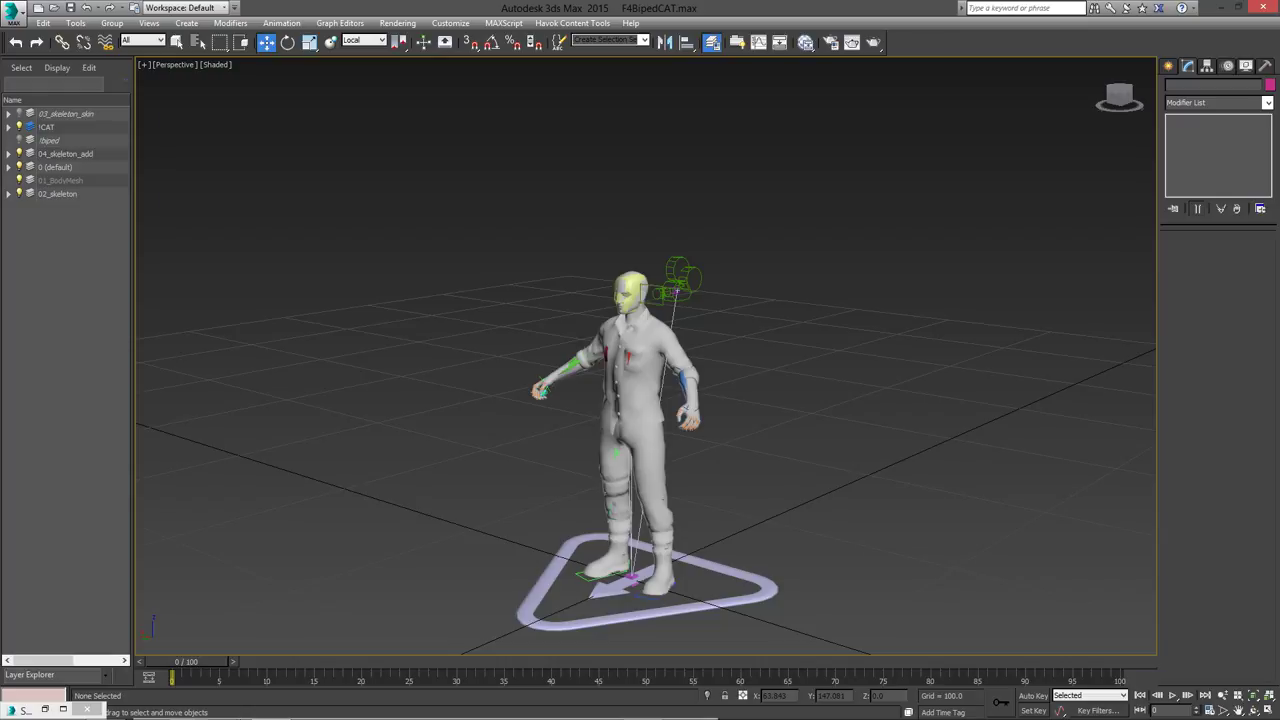
middle_click_drag(720, 400, 683, 370, "alt")
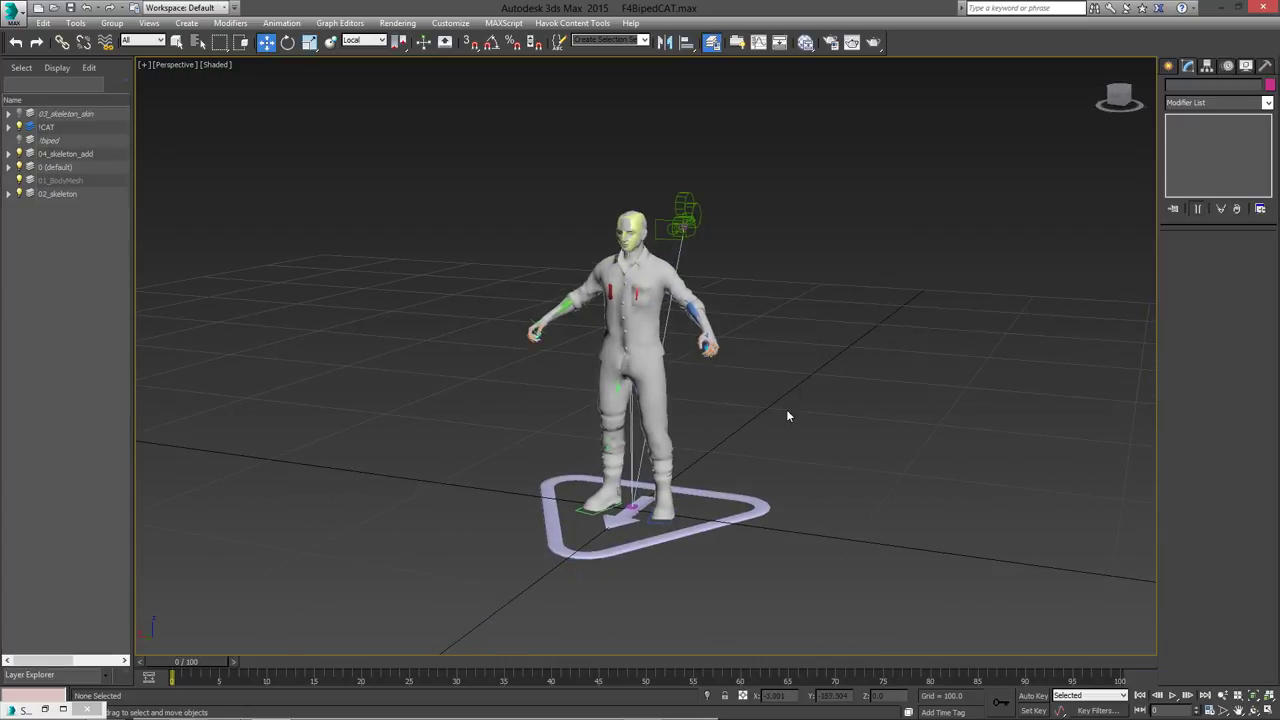
Load KelloggTutorialAnim.clp onto the CAT rig without scaling, then select the Bip_RArmHand bone
left_click(742, 503)
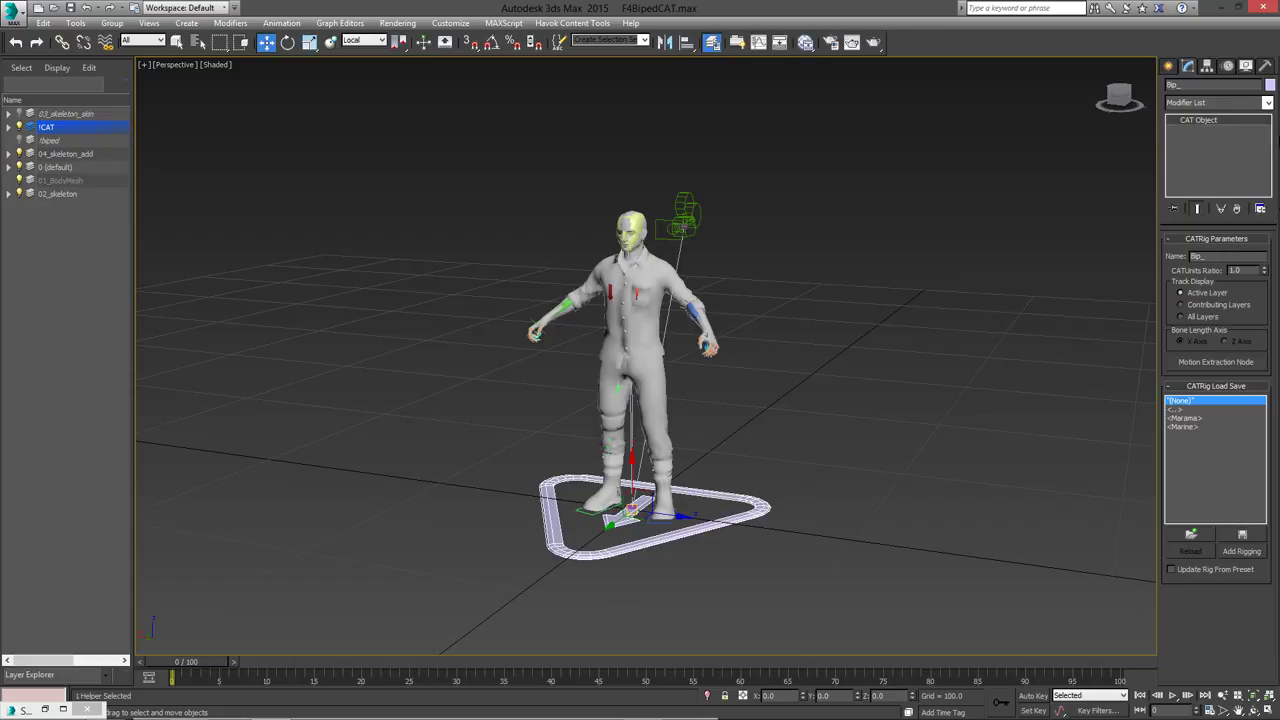
left_click(1228, 66)
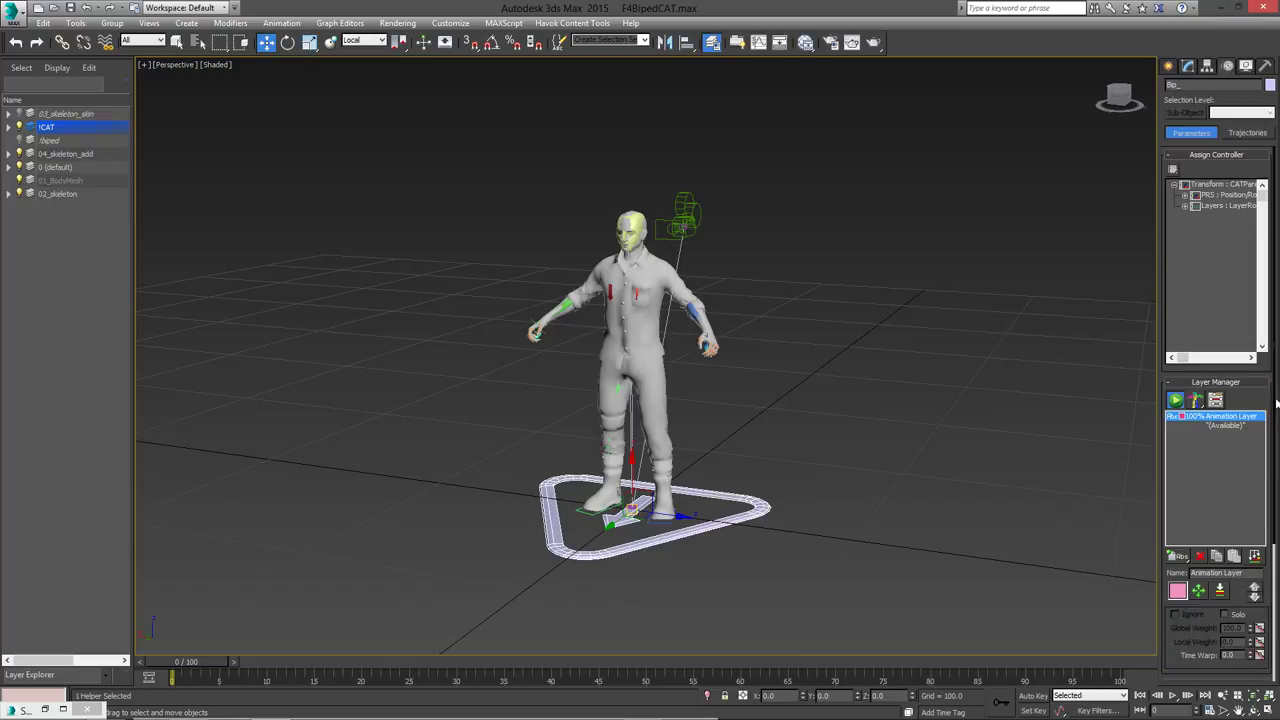
scroll(1276, 403, "down", 4)
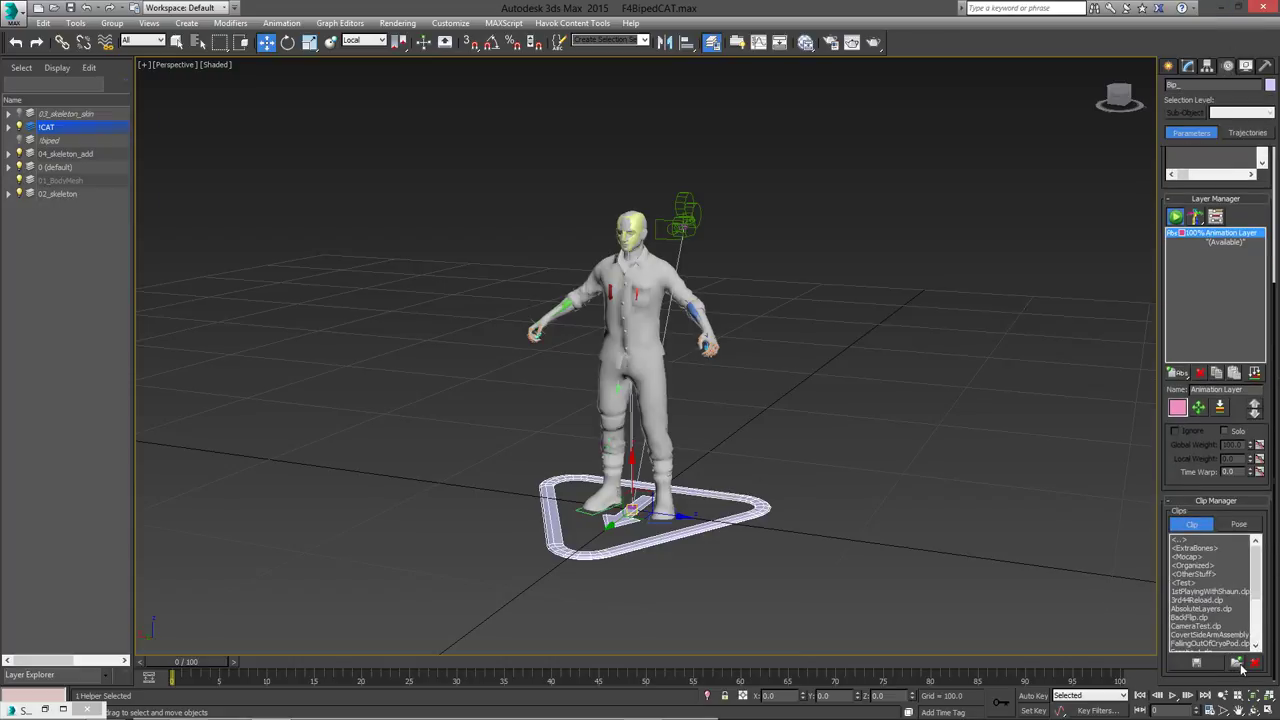
left_click(1240, 665)
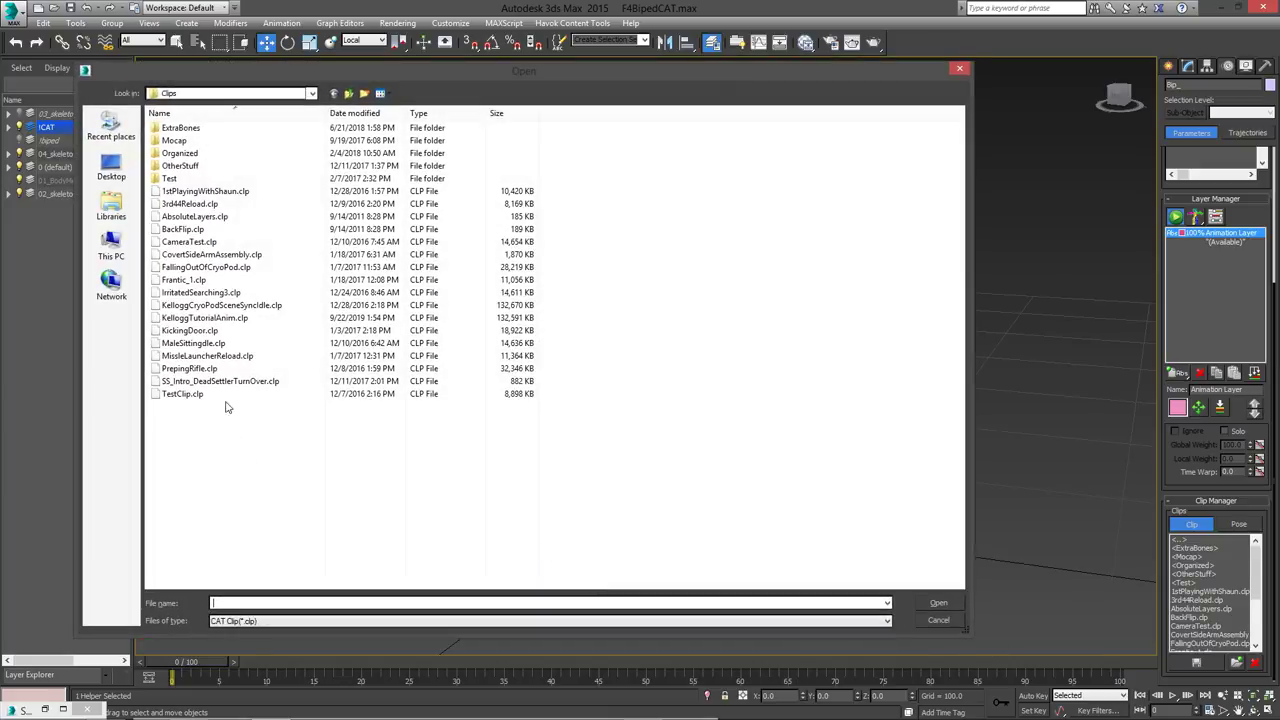
left_click(205, 318)
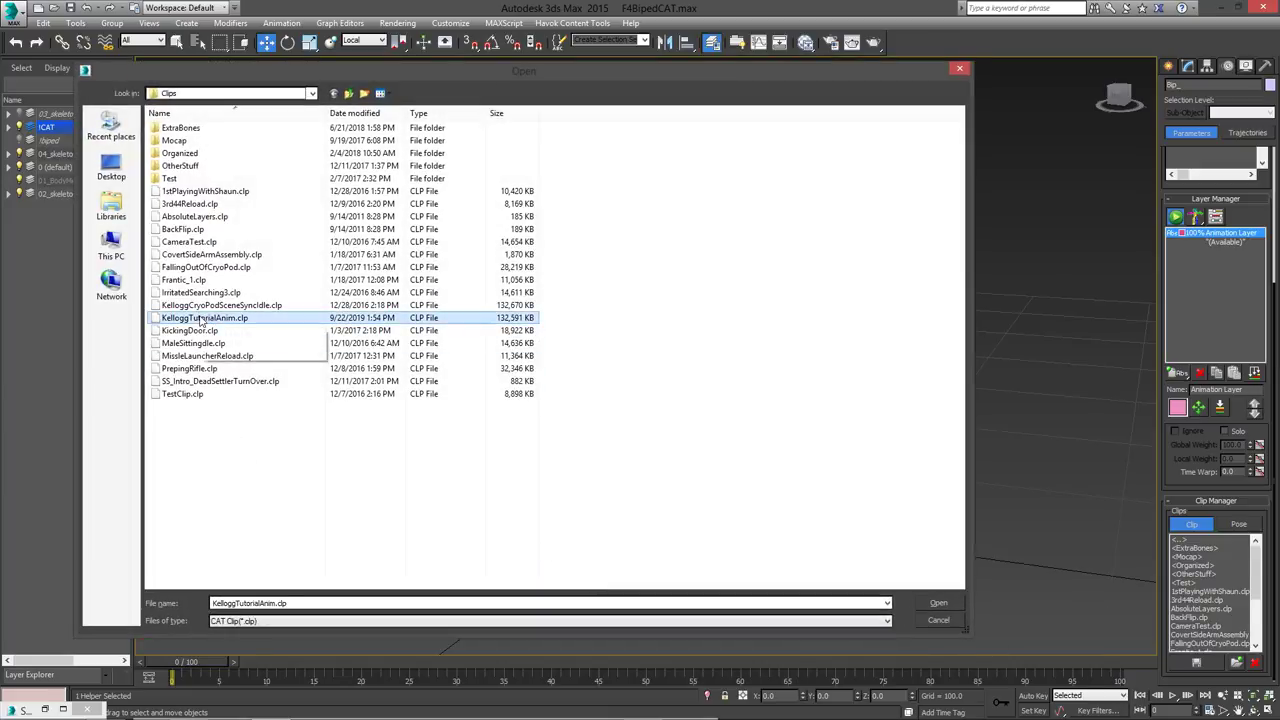
double_click(203, 318)
left_click(539, 345)
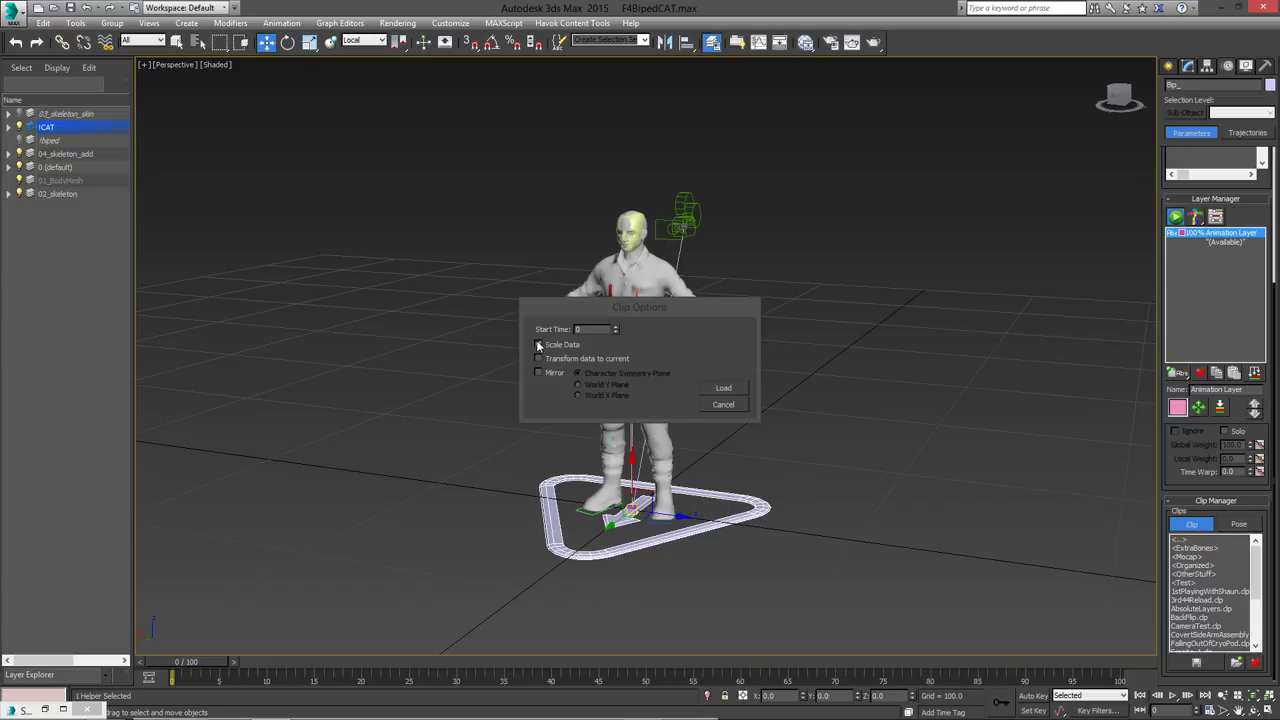
left_click(723, 389)
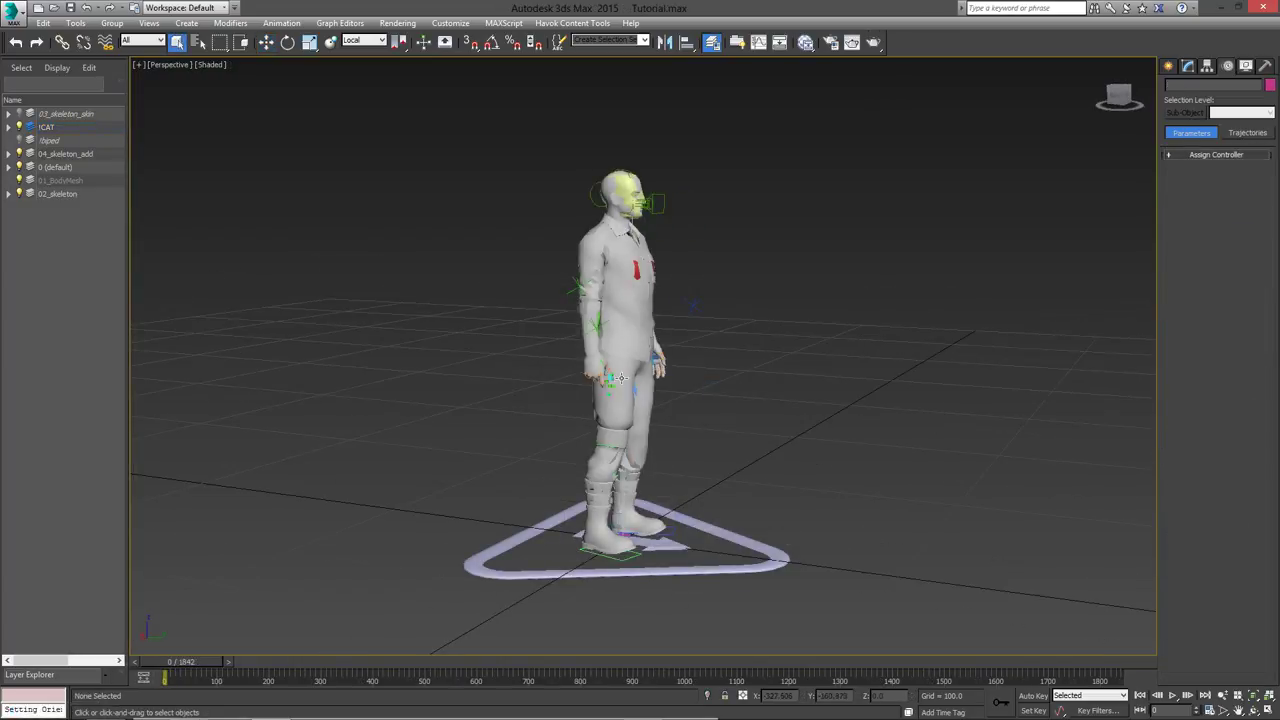
scroll(488, 352, "up", 10)
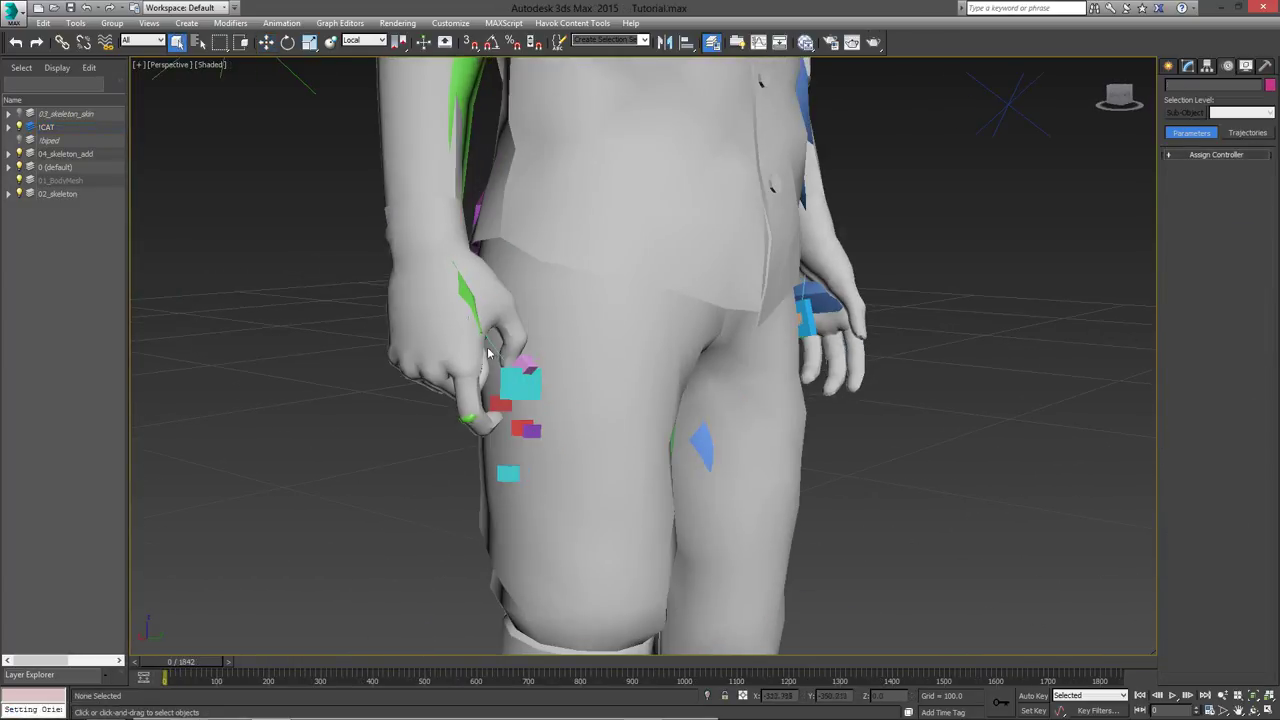
left_click(488, 352)
Scrub the animation forward to frame 1328 and back to frame 0
scroll(500, 350, "up", 5)
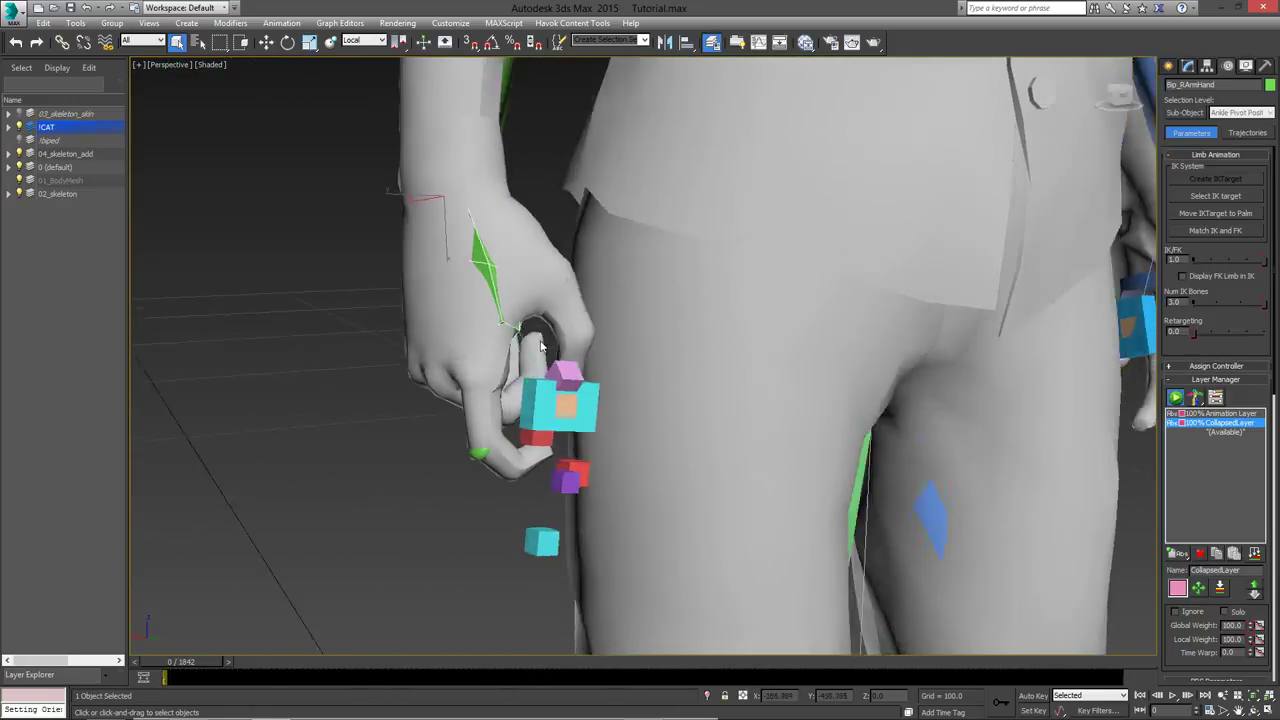
scroll(540, 345, "down", 3)
mouse_move(540, 345)
middle_mouse_down("alt")
mouse_move(690, 323)
mouse_move(560, 340)
middle_mouse_up("alt")
scroll(560, 340, "down", 5)
scroll(572, 352, "down", 10)
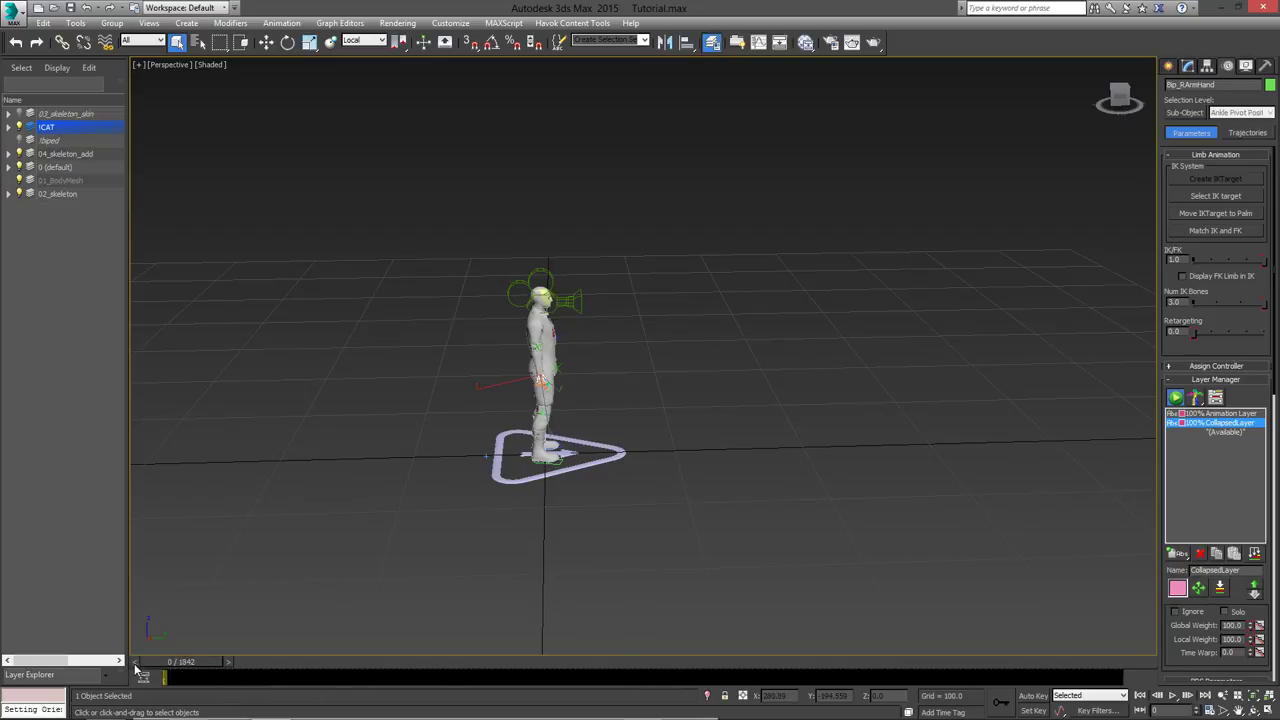
left_click_drag(180, 662, 849, 662)
middle_click_drag(926, 438, 788, 442, "alt")
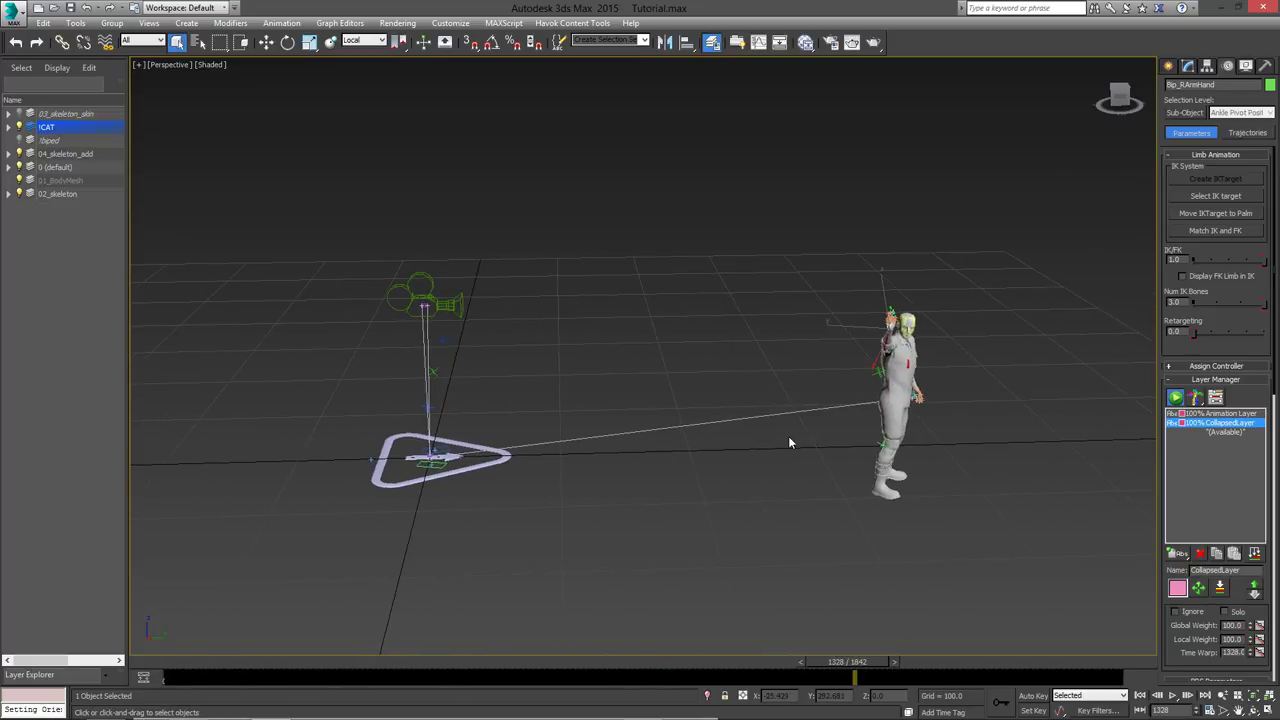
left_click_drag(876, 660, 165, 662)
Clear the selection and orbit slightly around the character from the front
middle_click_drag(443, 476, 476, 332, "alt")
left_click(476, 332)
middle_click_drag(612, 378, 605, 395, "alt")
scroll(605, 395, "up", 3)
scroll(635, 380, "down", 3)
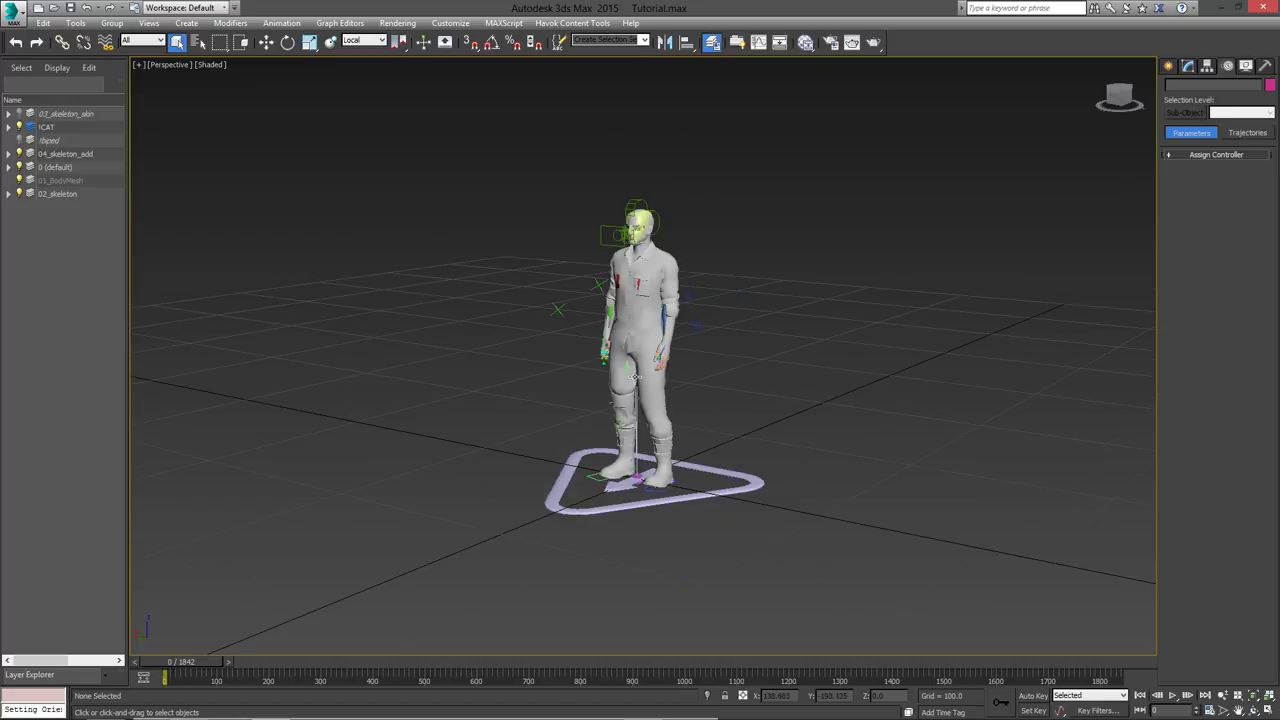
middle_click_drag(603, 340, 590, 355, "alt")
Start an import and pick AnimObjectKellogGun.nif in the AnimObjects folder
left_click(13, 11)
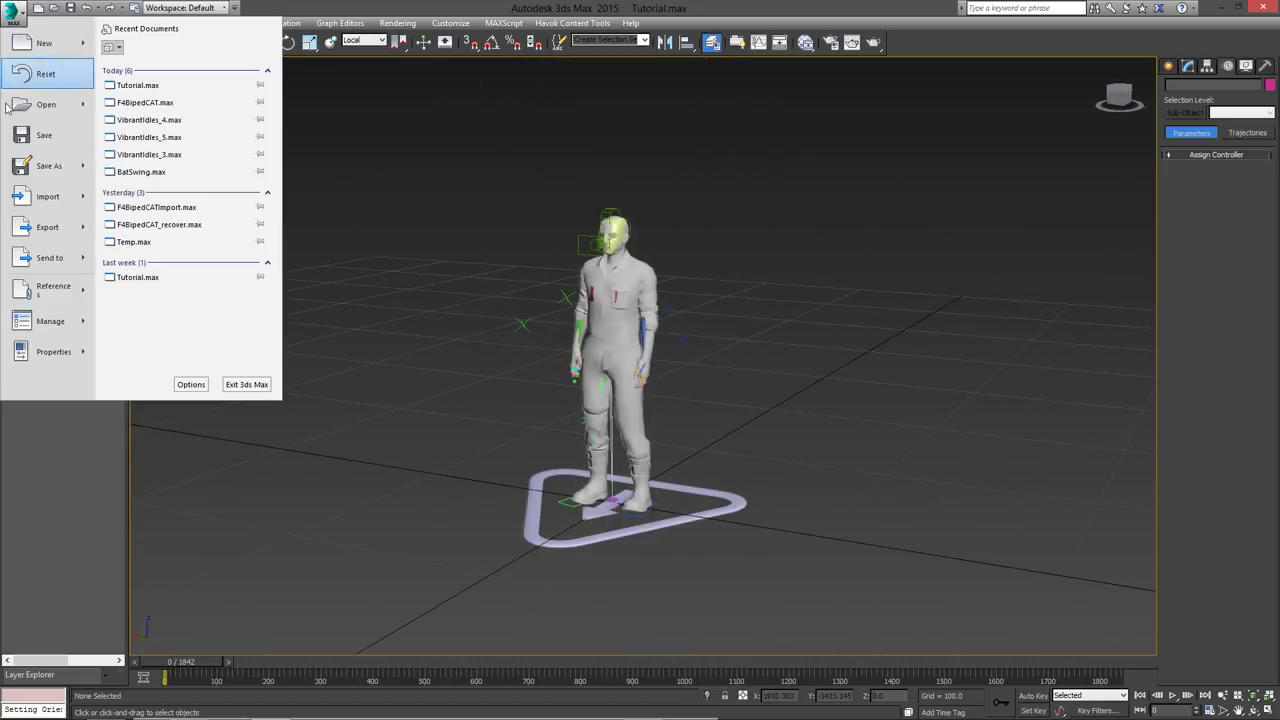
left_click(35, 197)
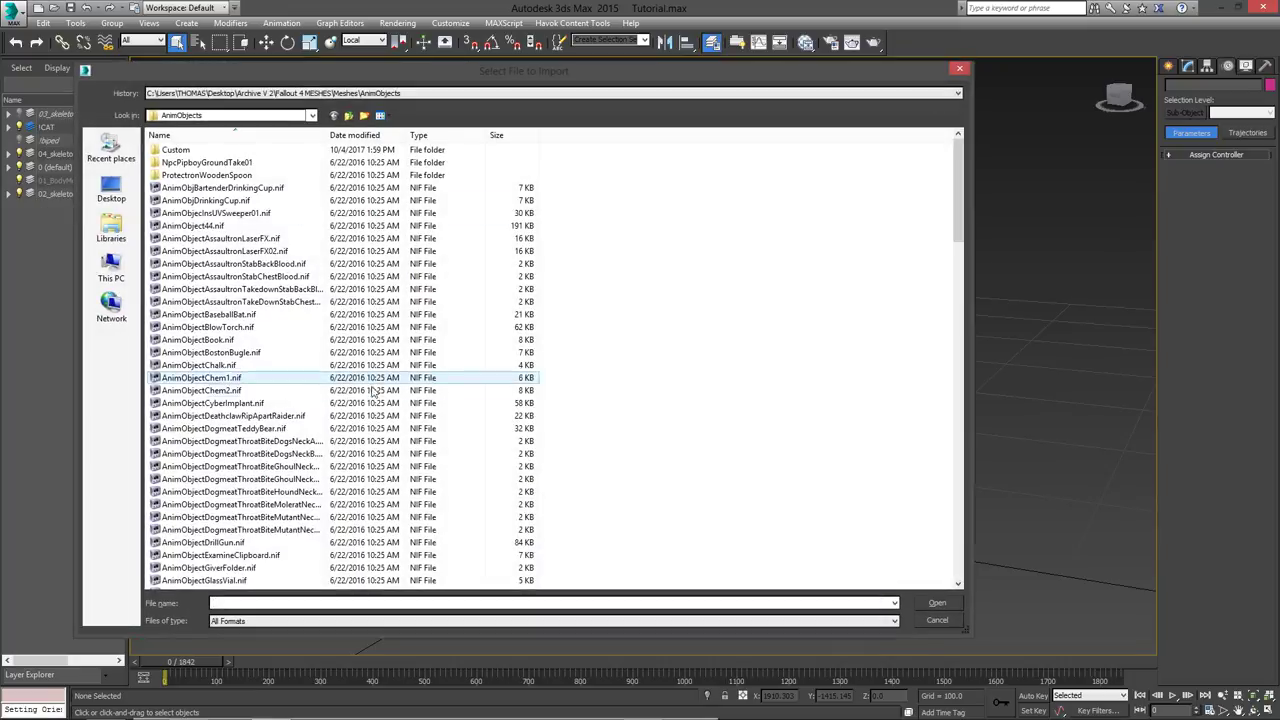
left_click(250, 542)
scroll(252, 545, "down", 4)
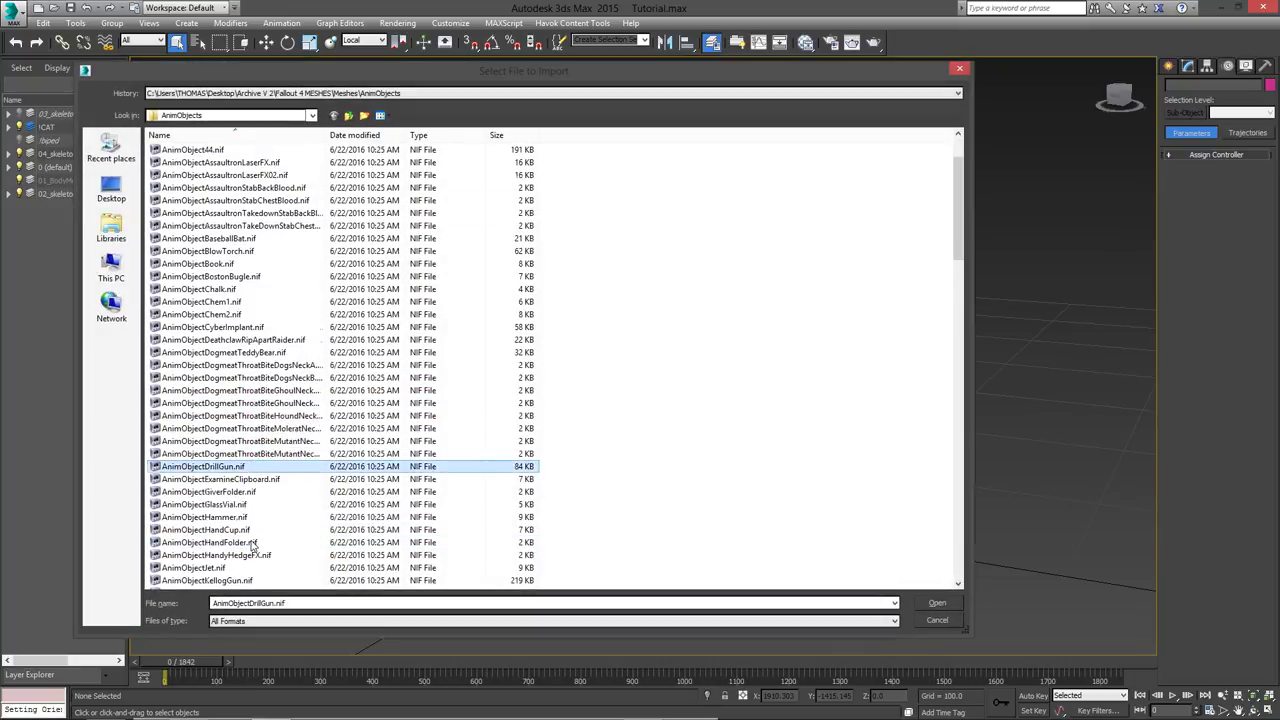
left_click(264, 505)
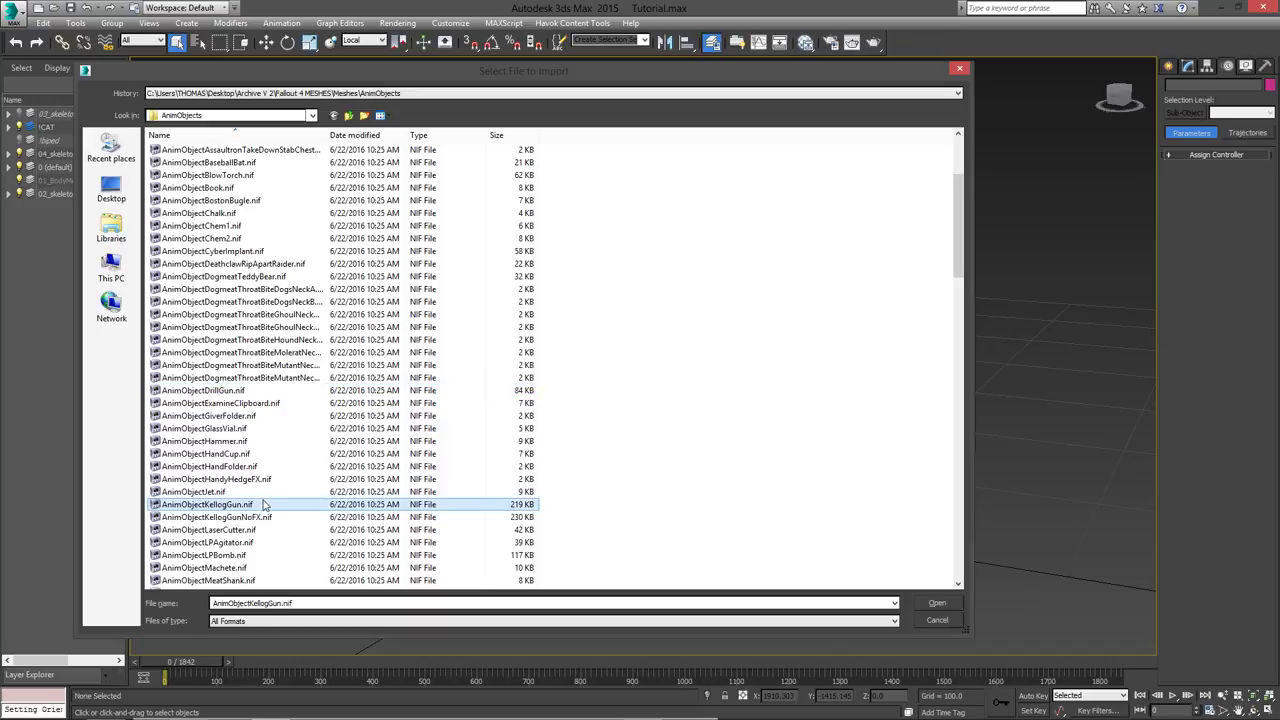
right_click(236, 507)
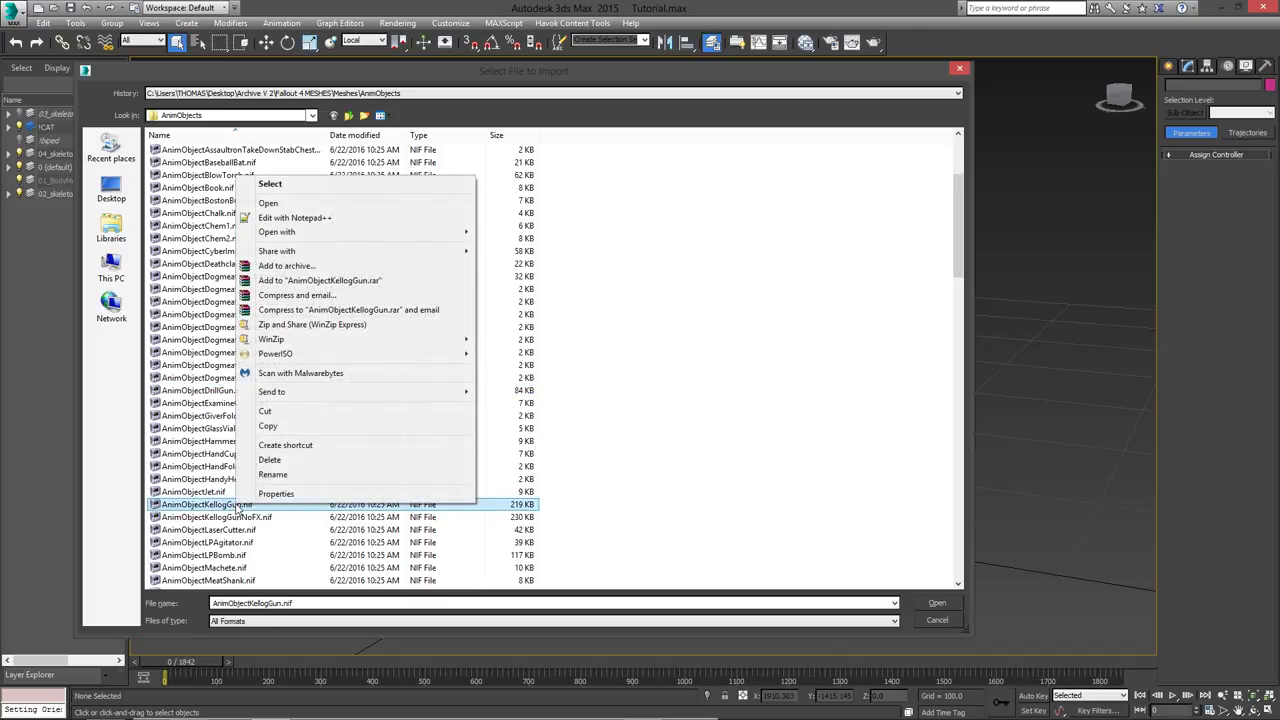
key("Escape")
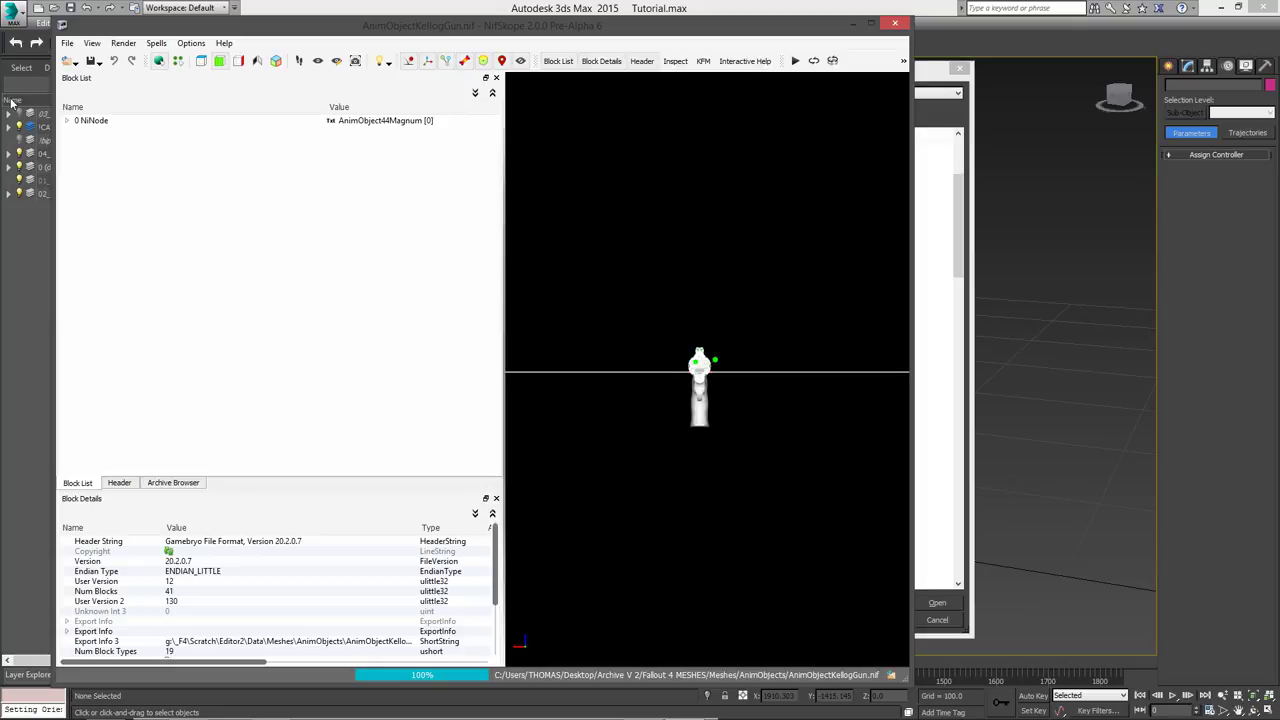
Expand 0 NiNode and select 1 NiStringExtraData to read the attach bone AnimObjectR1
left_click(67, 121)
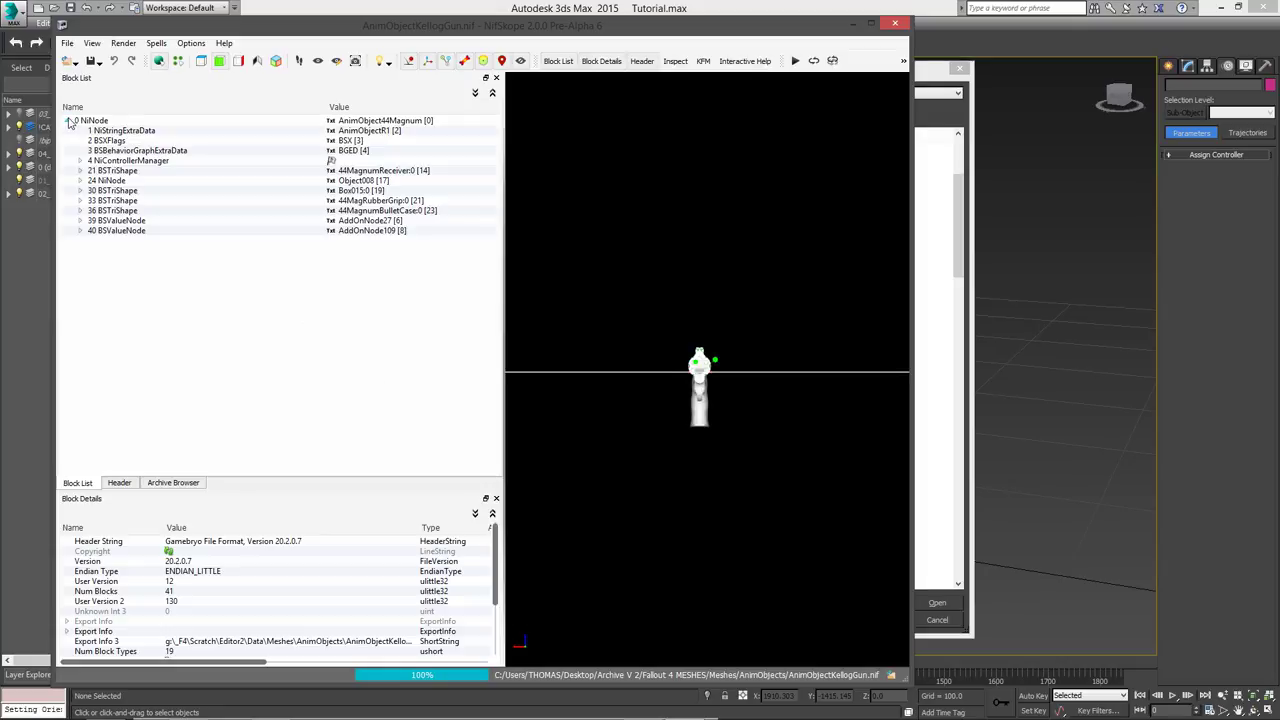
left_click(380, 132)
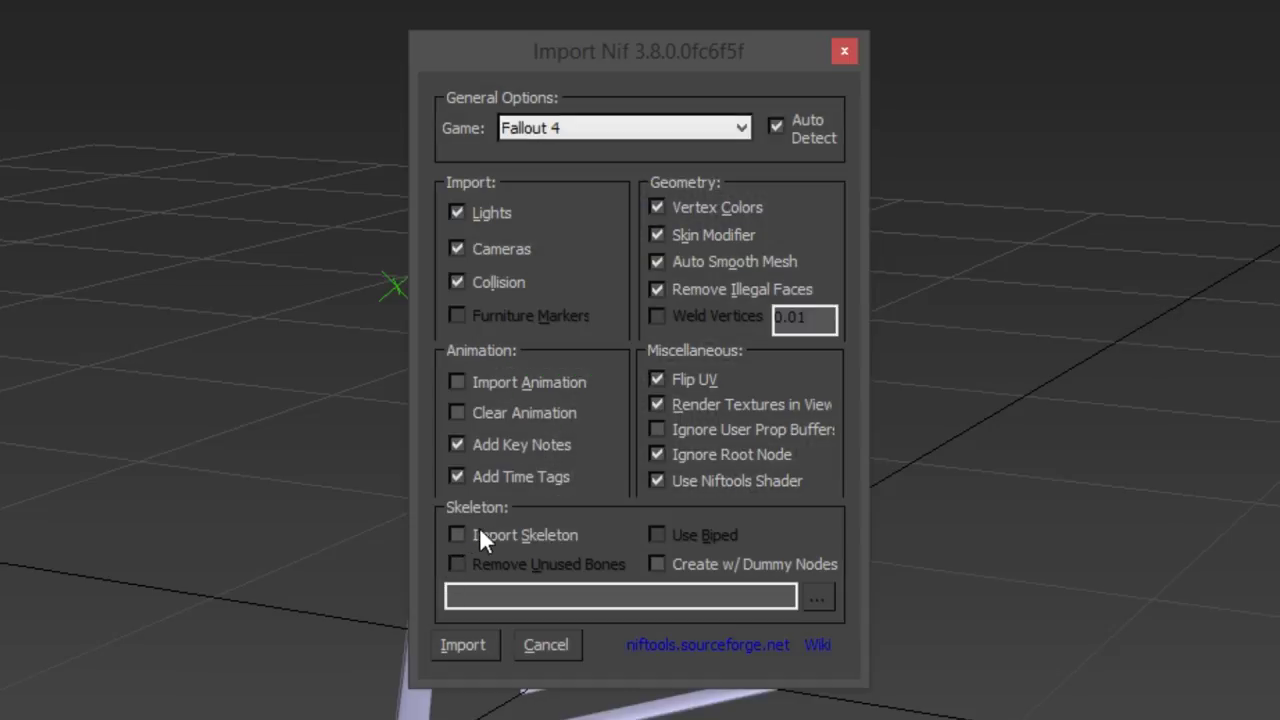
Import the Kellogg gun and parent its parts to the receiver cylinder
left_click(463, 645)
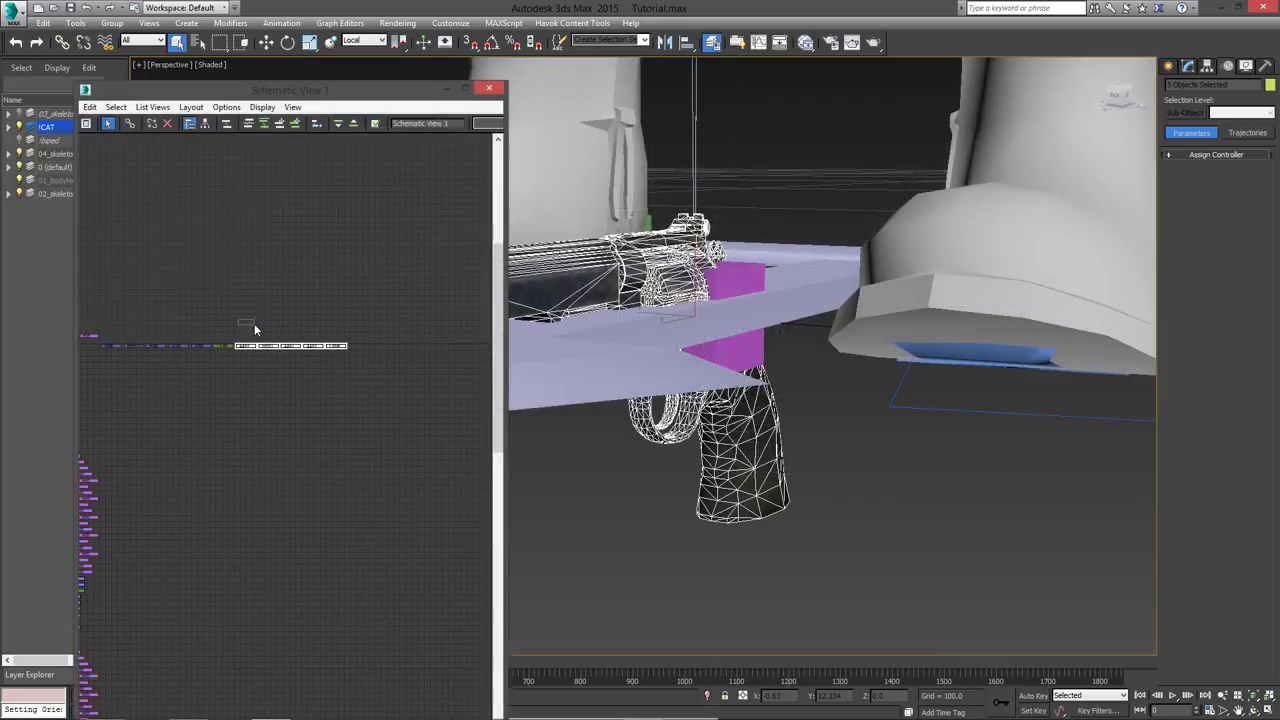
left_click(252, 345, "alt")
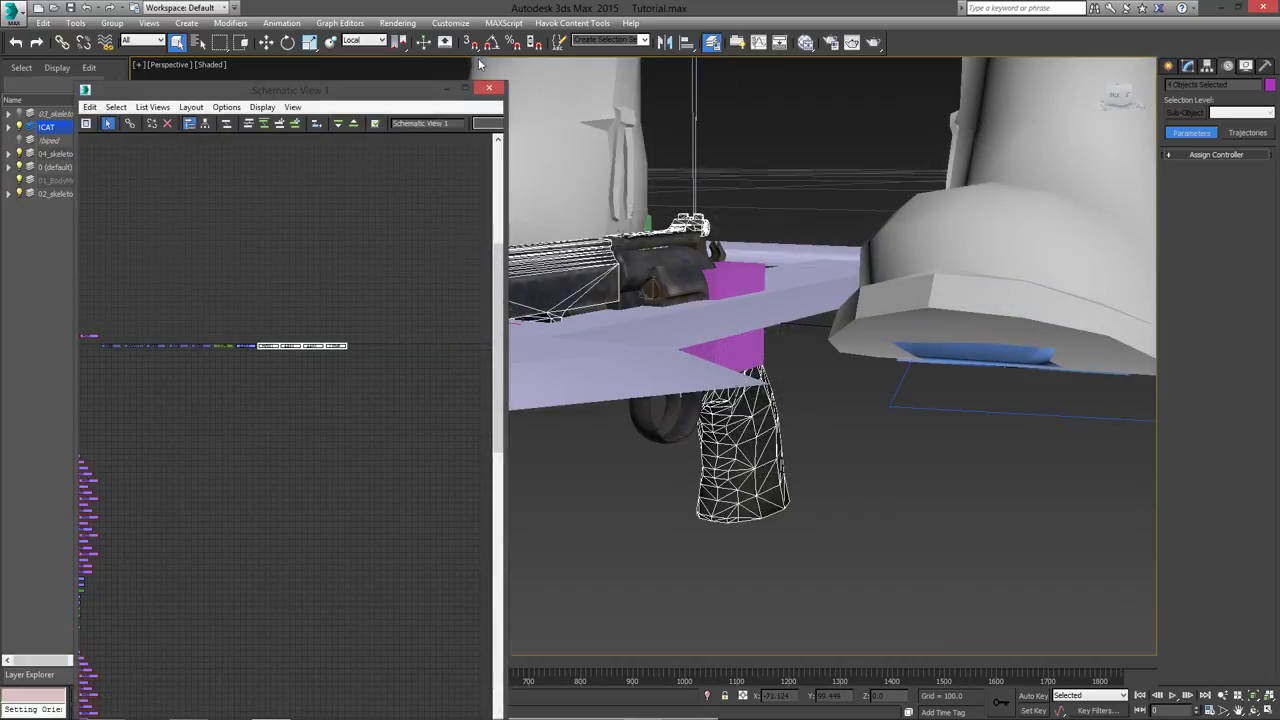
left_click(488, 87)
left_click(61, 42)
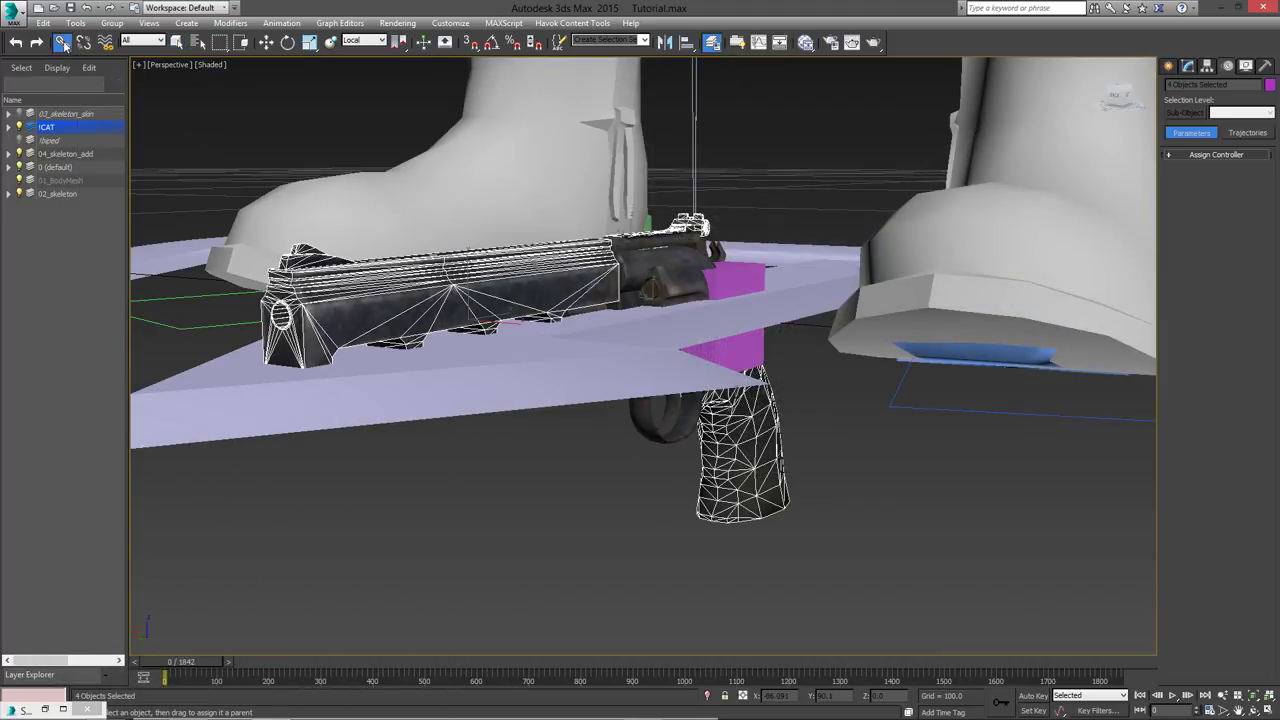
left_click_drag(546, 289, 656, 267)
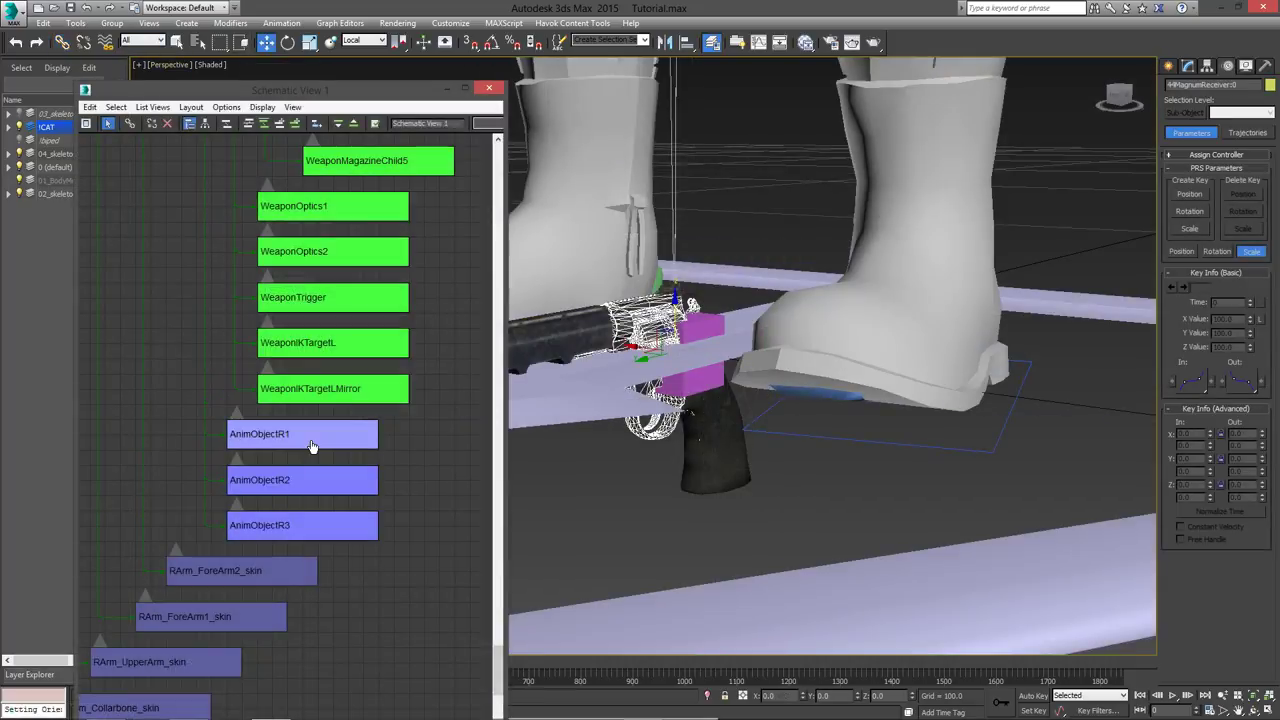
Constrain AnimObjectR1's position and orientation to the gun receiver
left_click(300, 434)
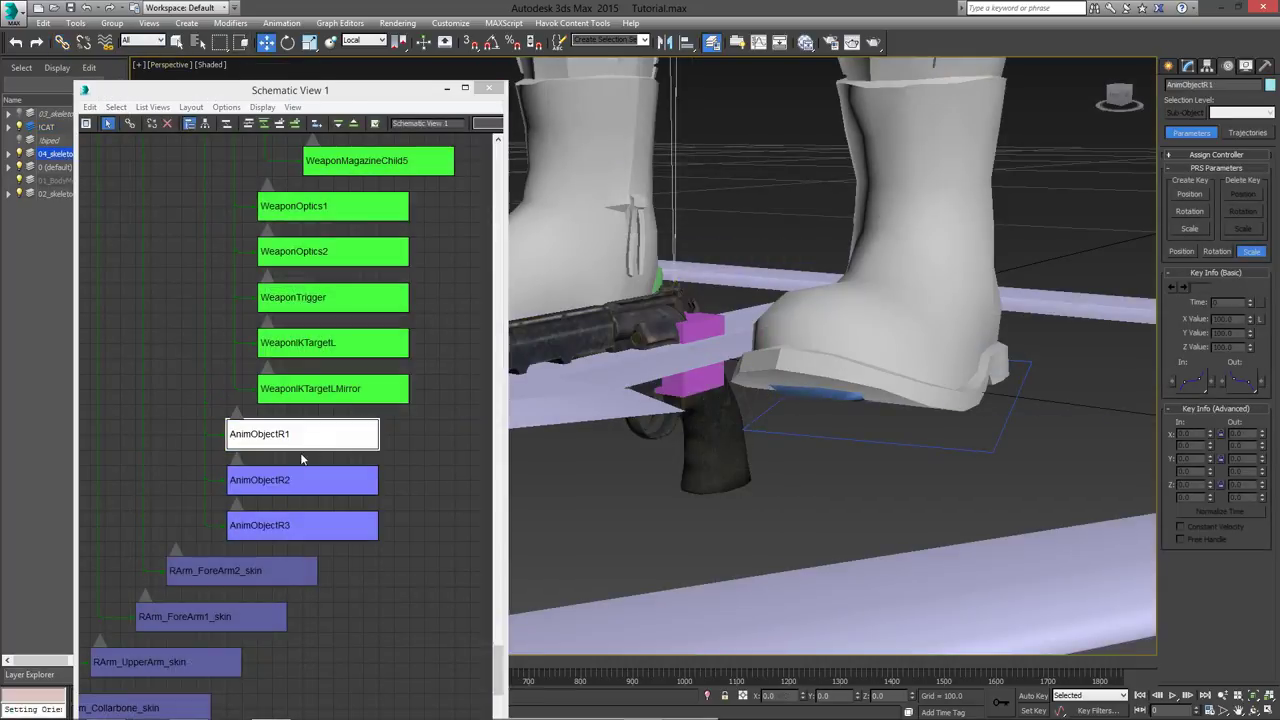
left_click(282, 22)
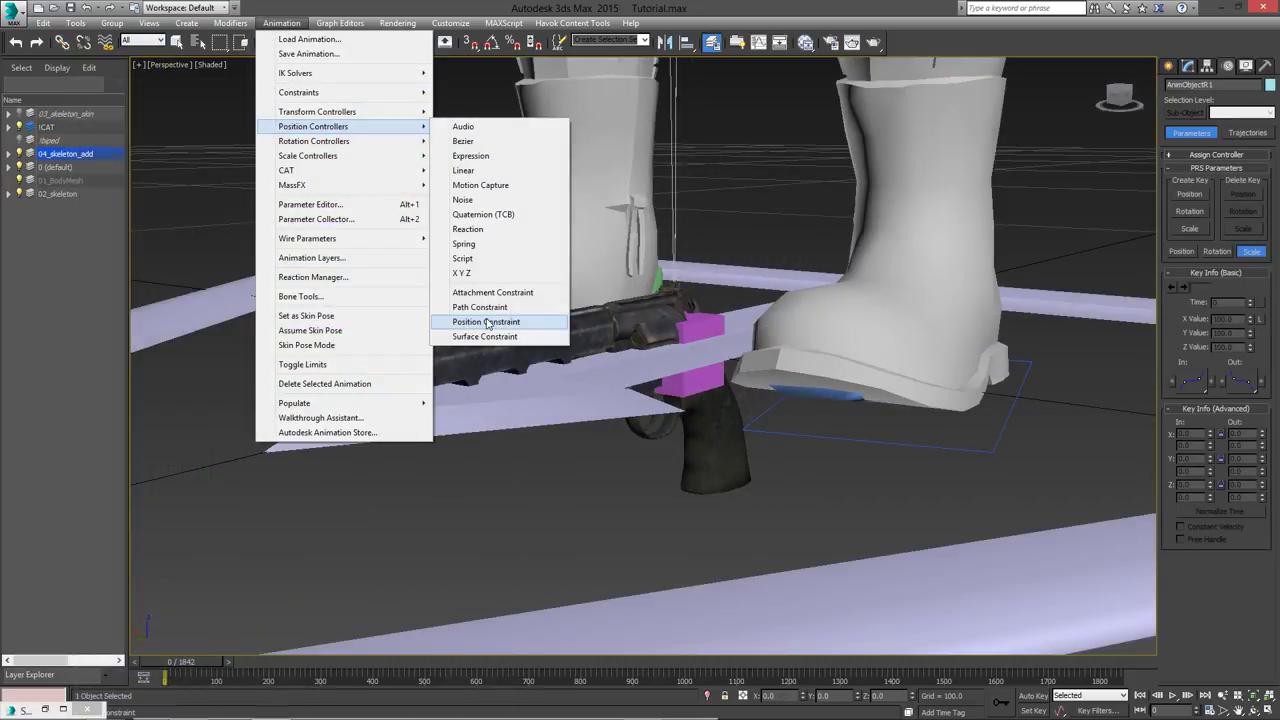
left_click(488, 322)
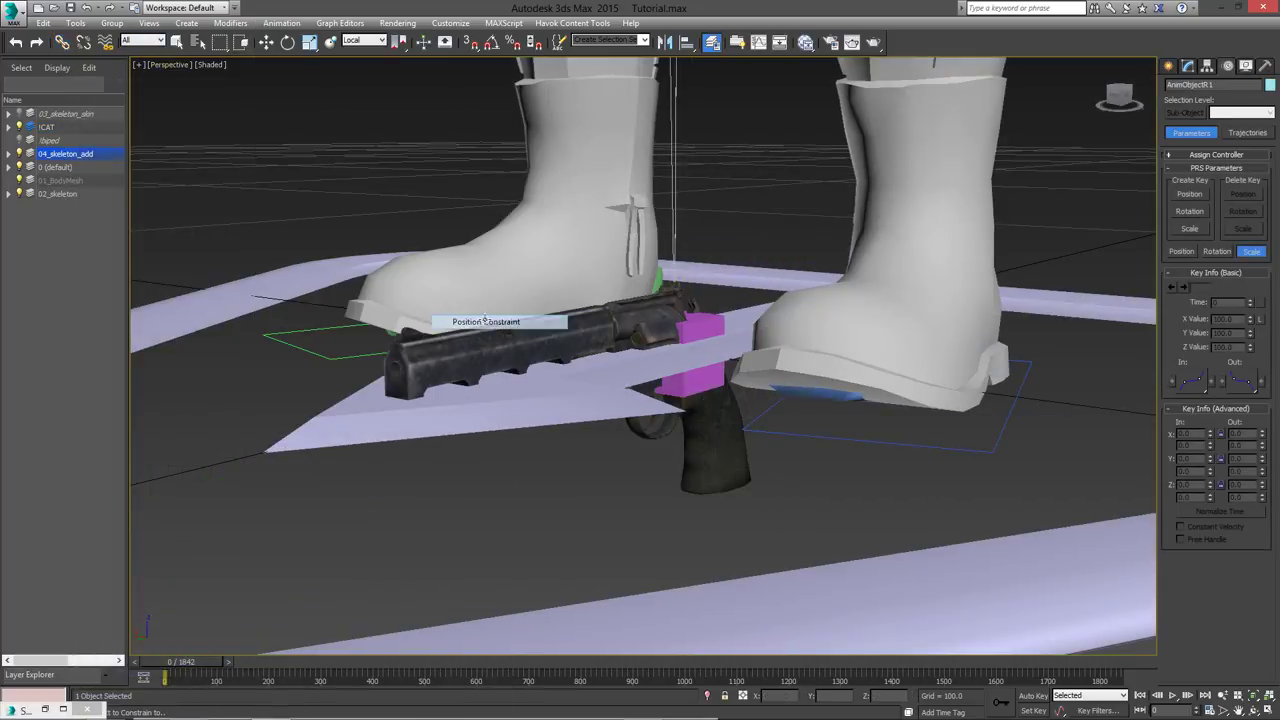
left_click(655, 328)
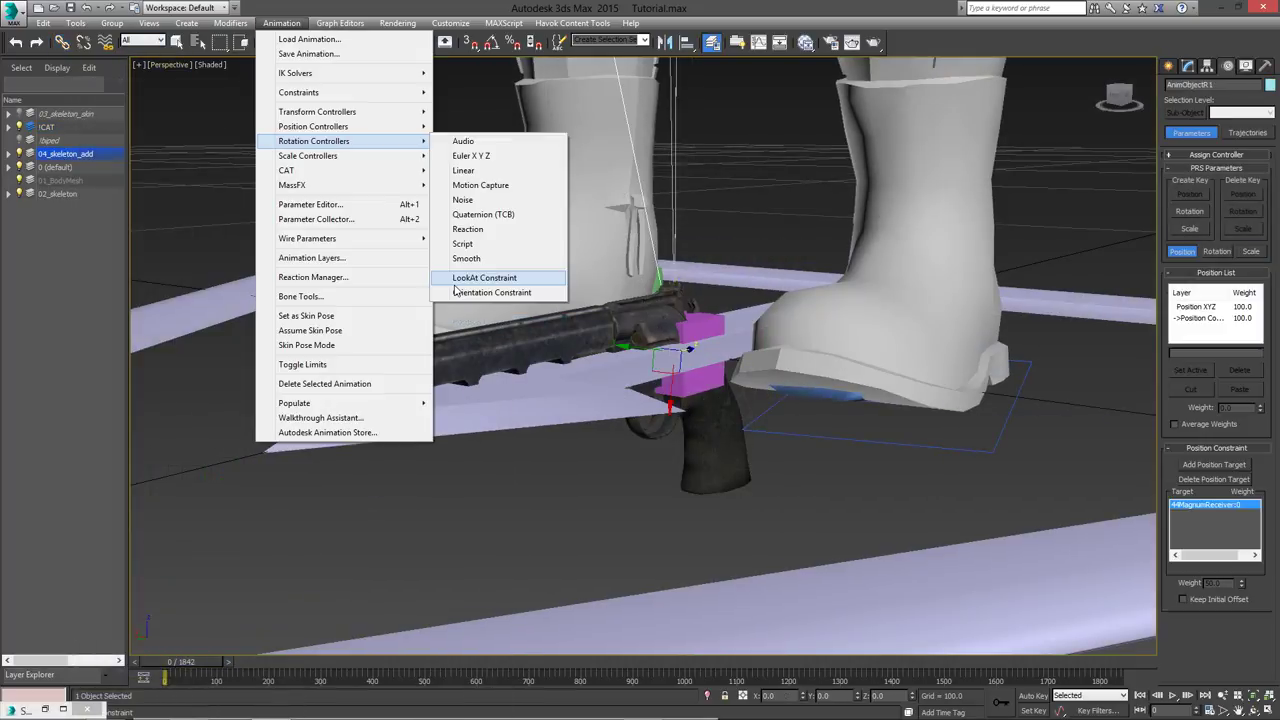
left_click(470, 292)
left_click(645, 321)
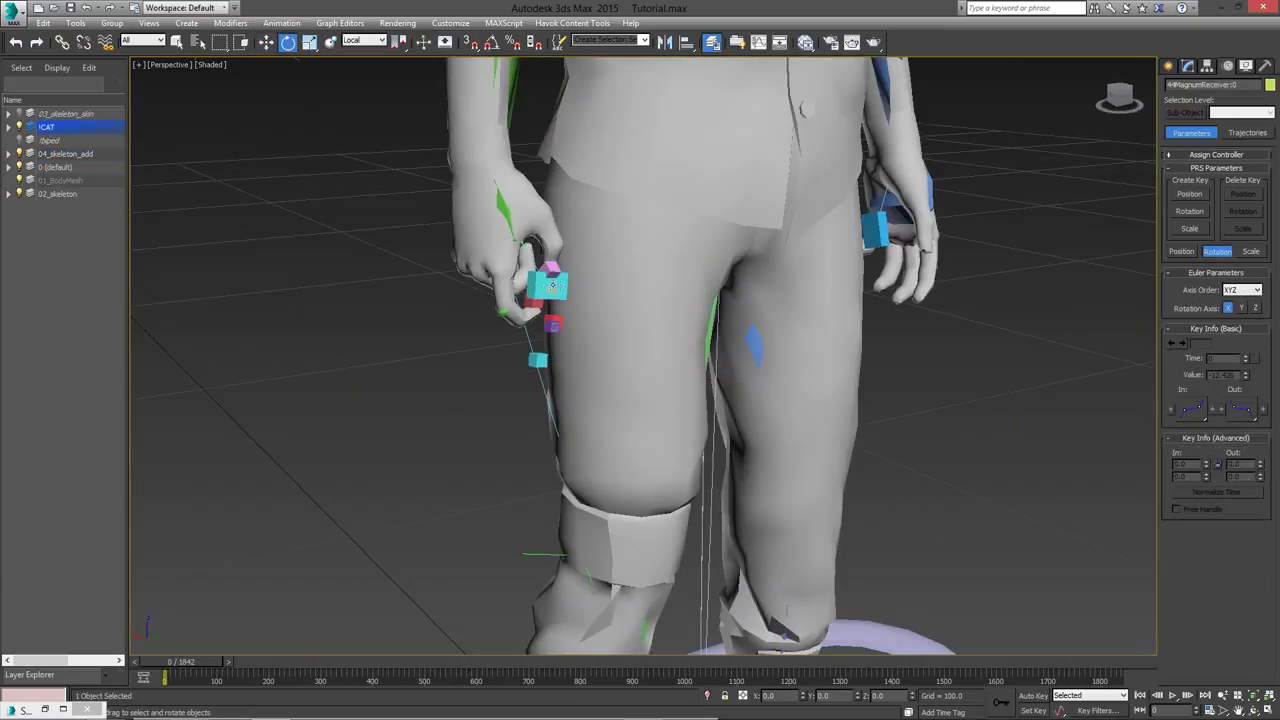
scroll(551, 286, "up", 5)
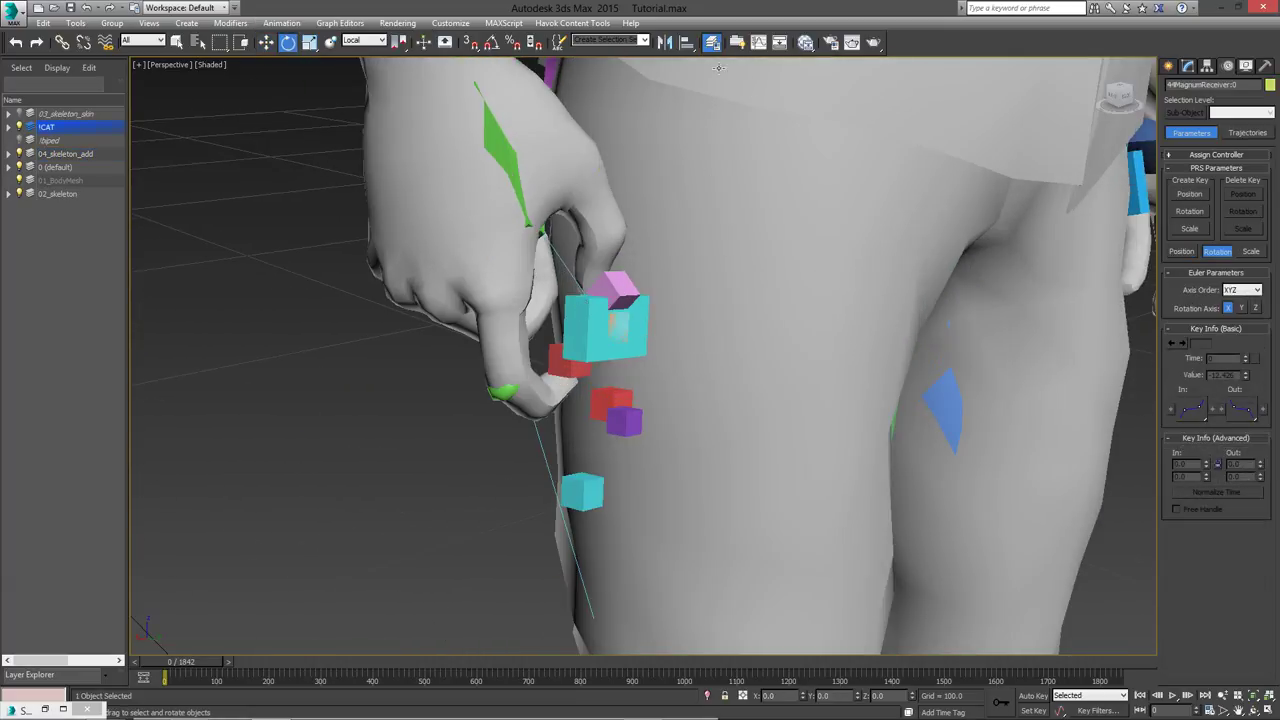
Align the receiver to the hand's control box and give it a Link Constraint controller
left_click(686, 44)
left_click(582, 333)
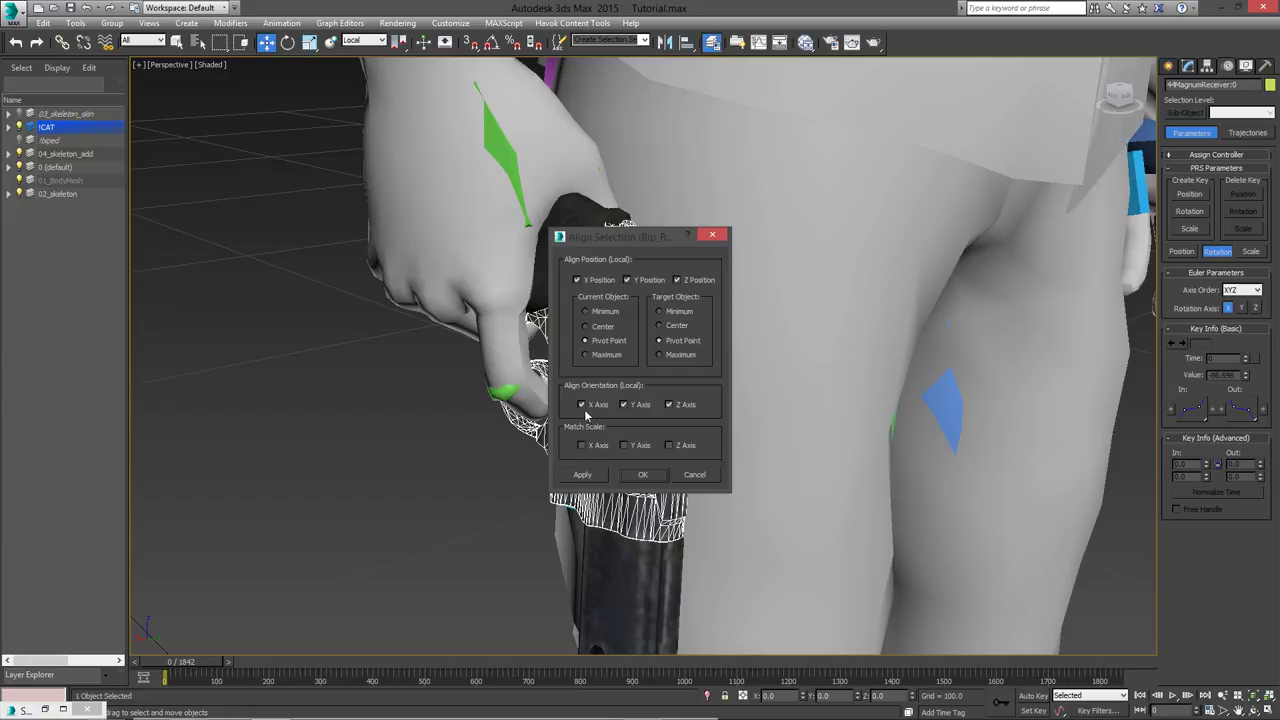
left_click(643, 474)
middle_click_drag(650, 400, 760, 400, "alt")
left_click(1216, 154)
left_click(1183, 185)
left_click(1173, 169)
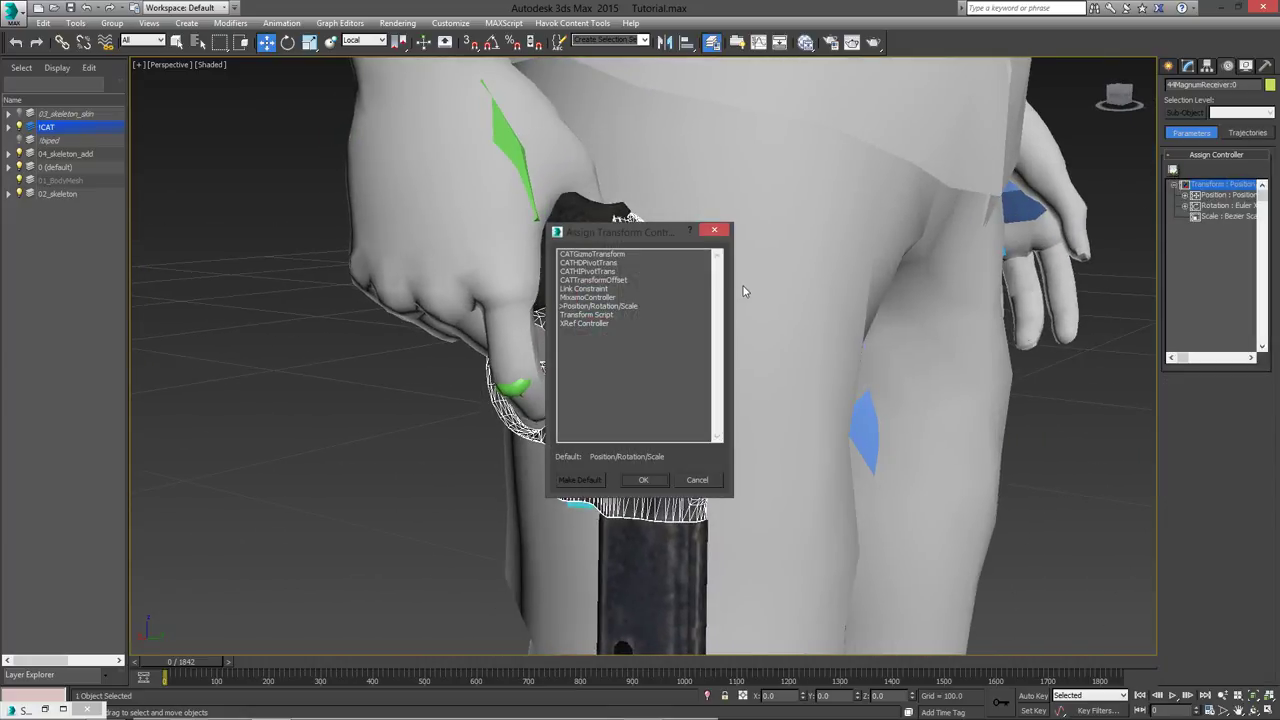
double_click(583, 289)
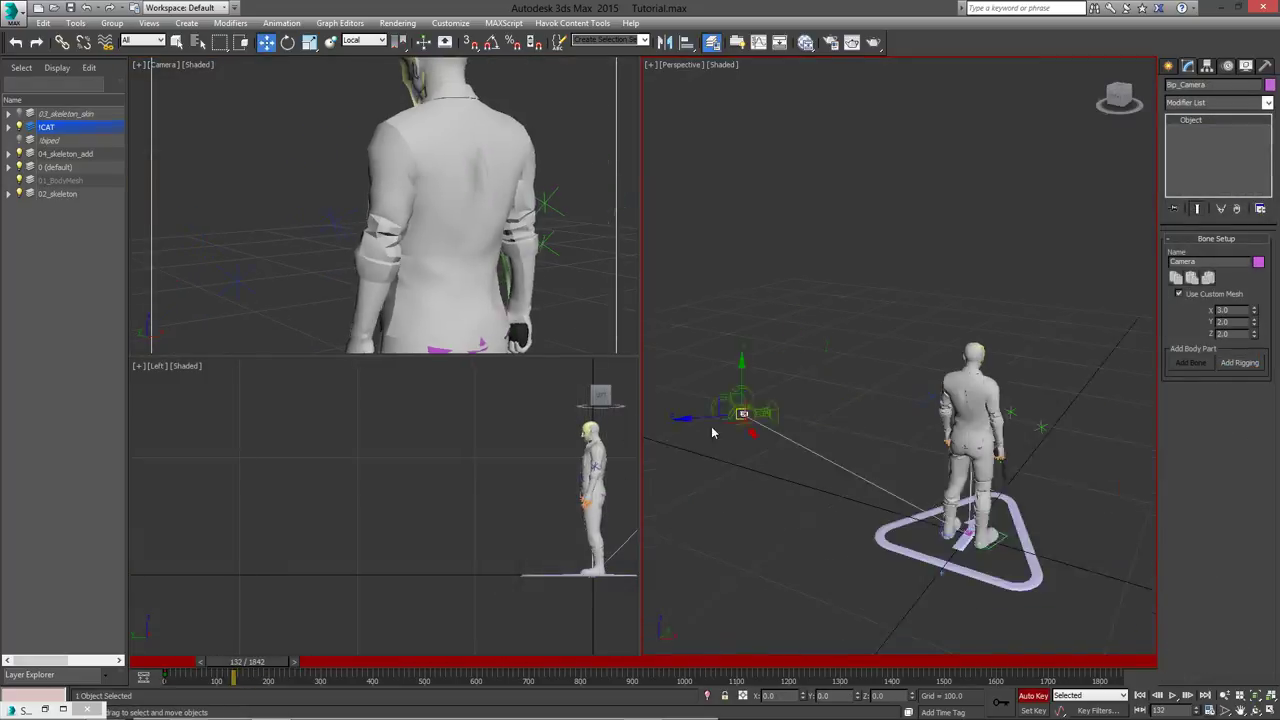
key("e")
left_click_drag(205, 662, 405, 685)
key("e")
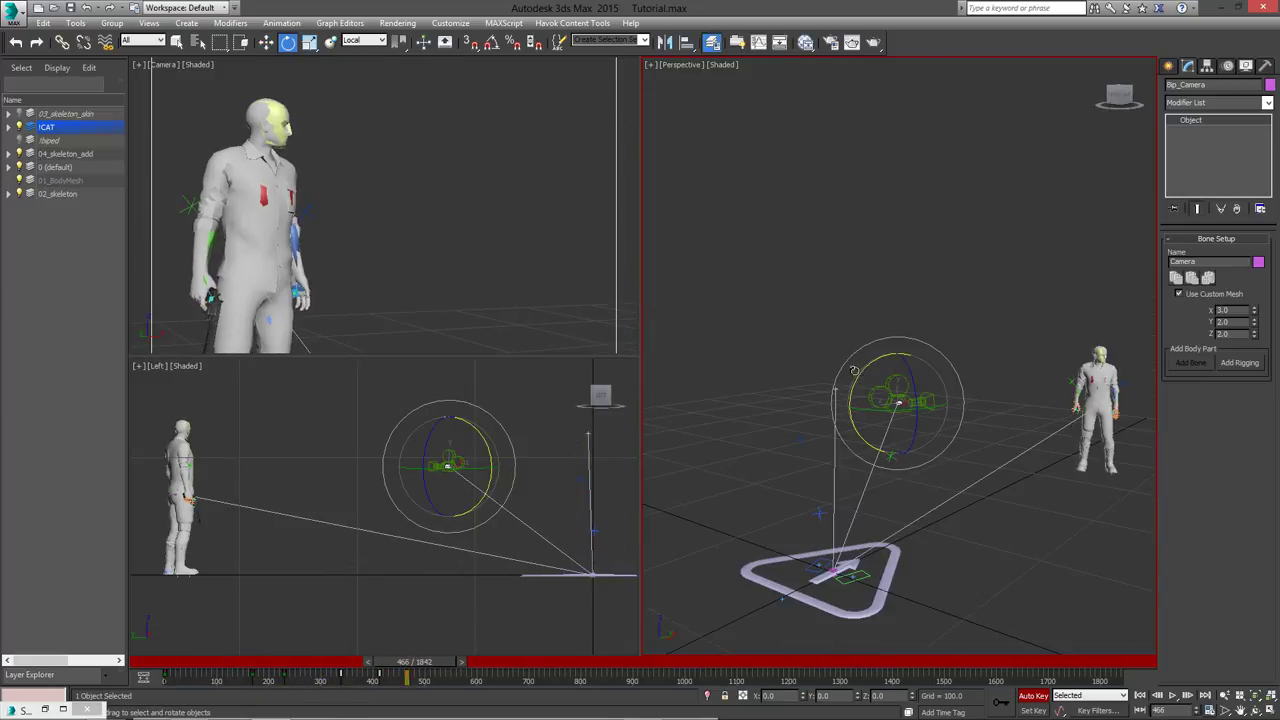
key("slash")
middle_click_drag(839, 362, 890, 420, "alt")
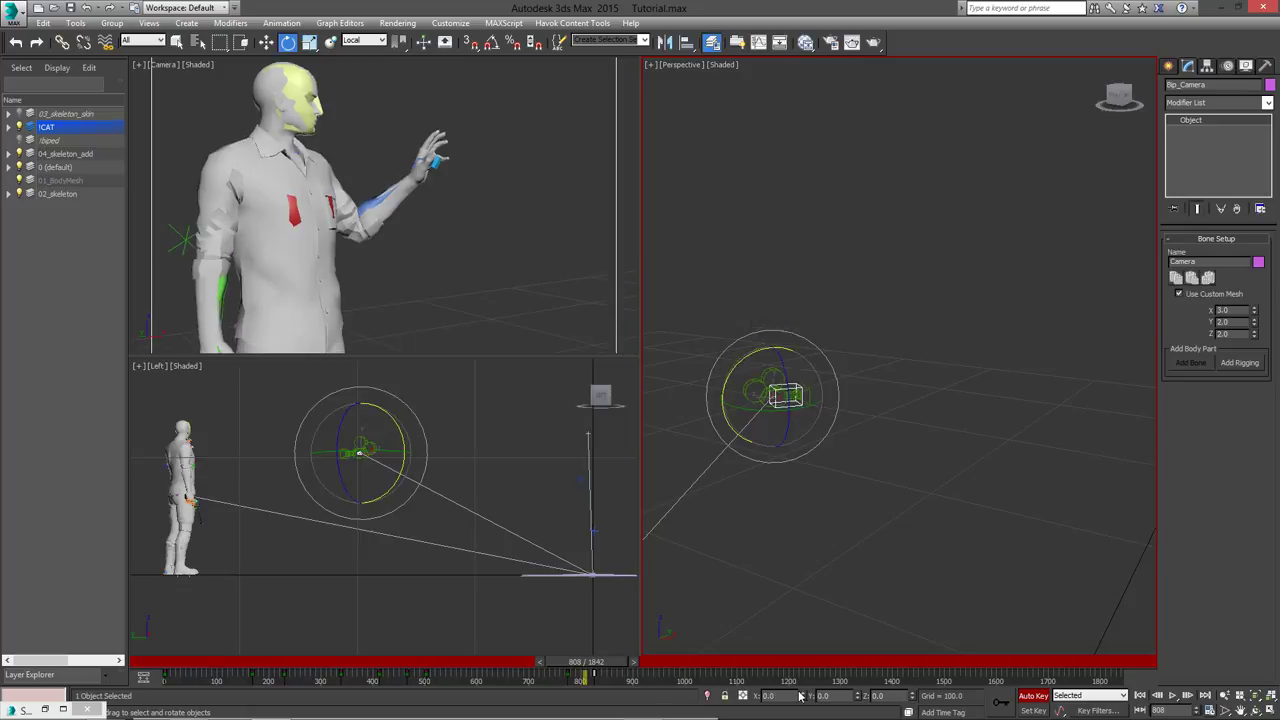
left_click_drag(610, 662, 767, 663)
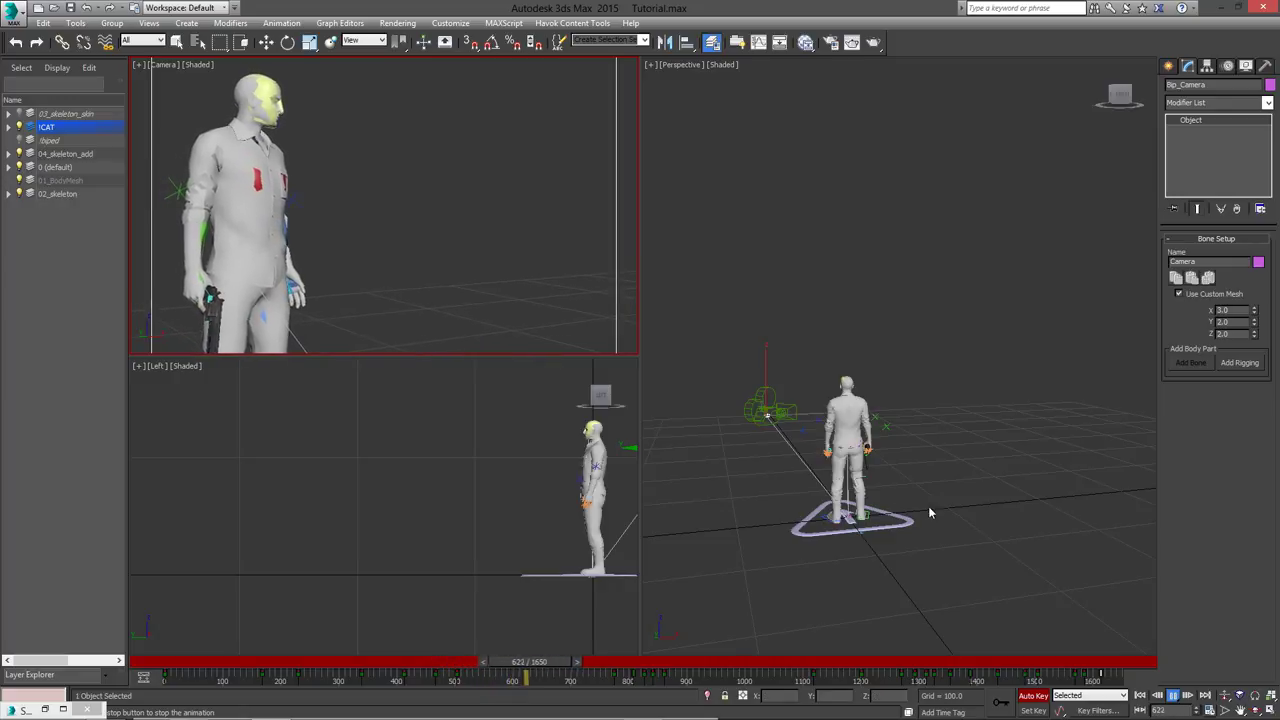
key("Escape")
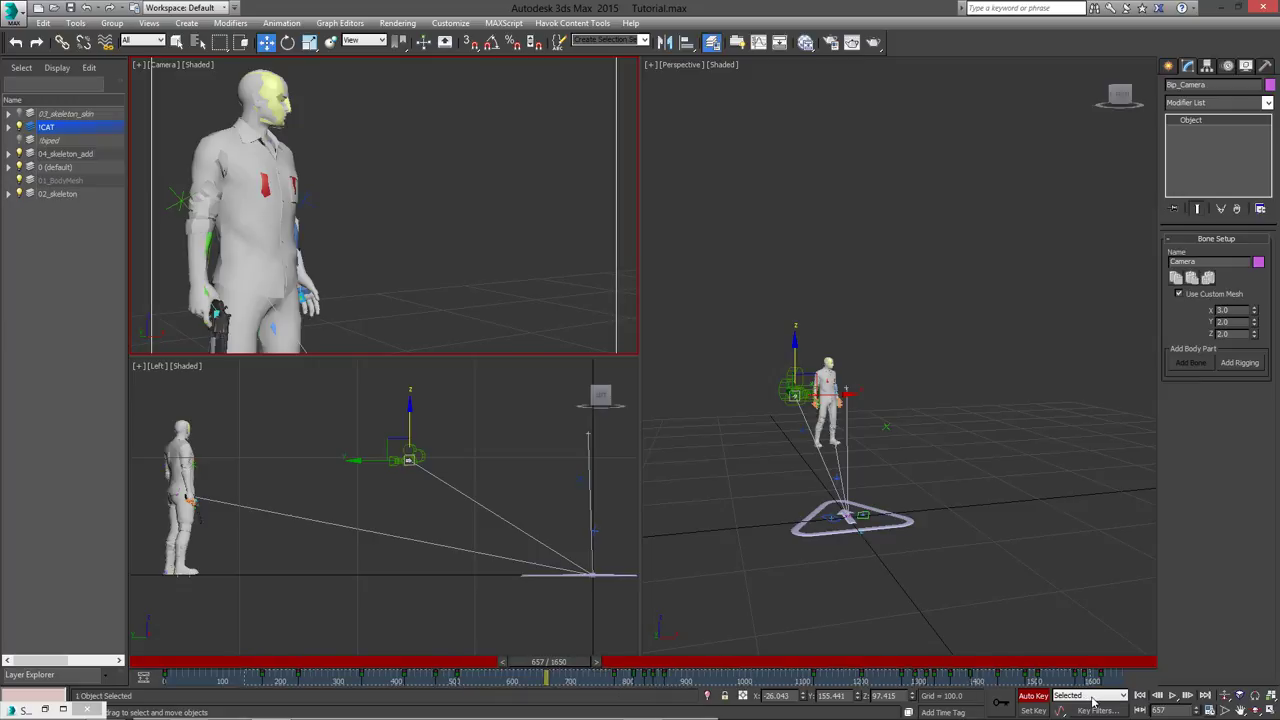
left_click(340, 22)
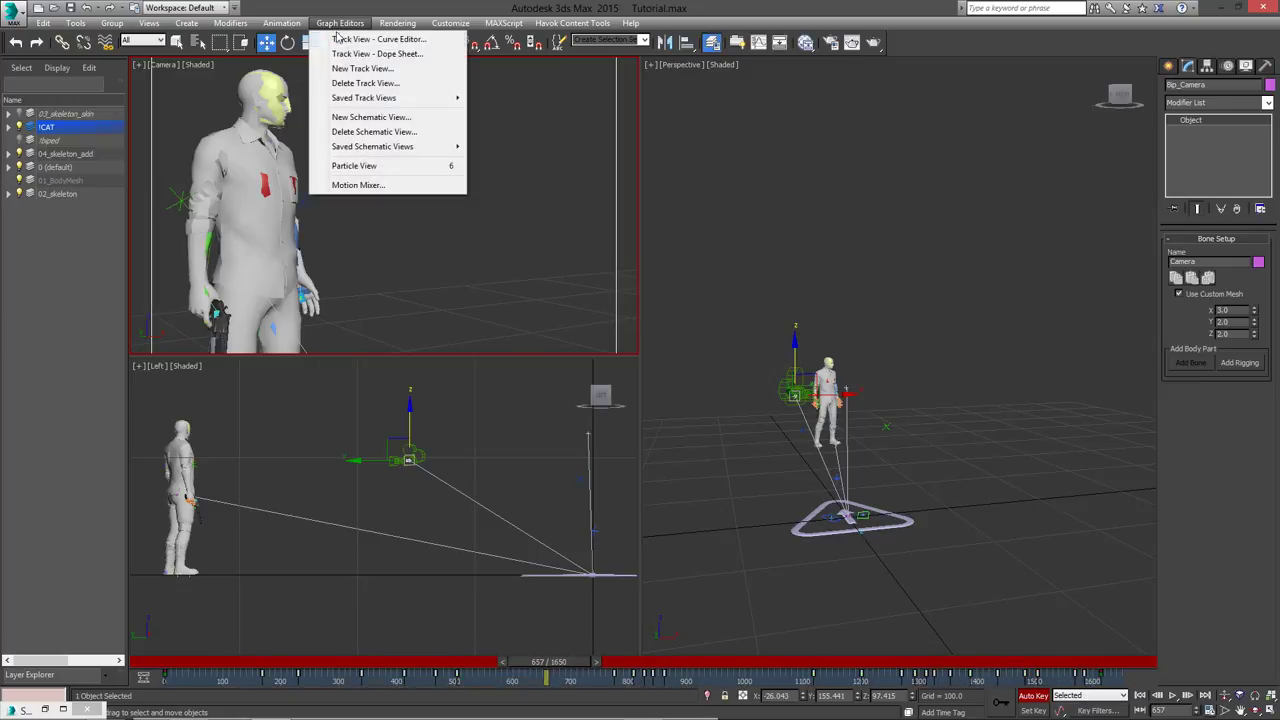
left_click(358, 39)
middle_click_drag(559, 371, 528, 371)
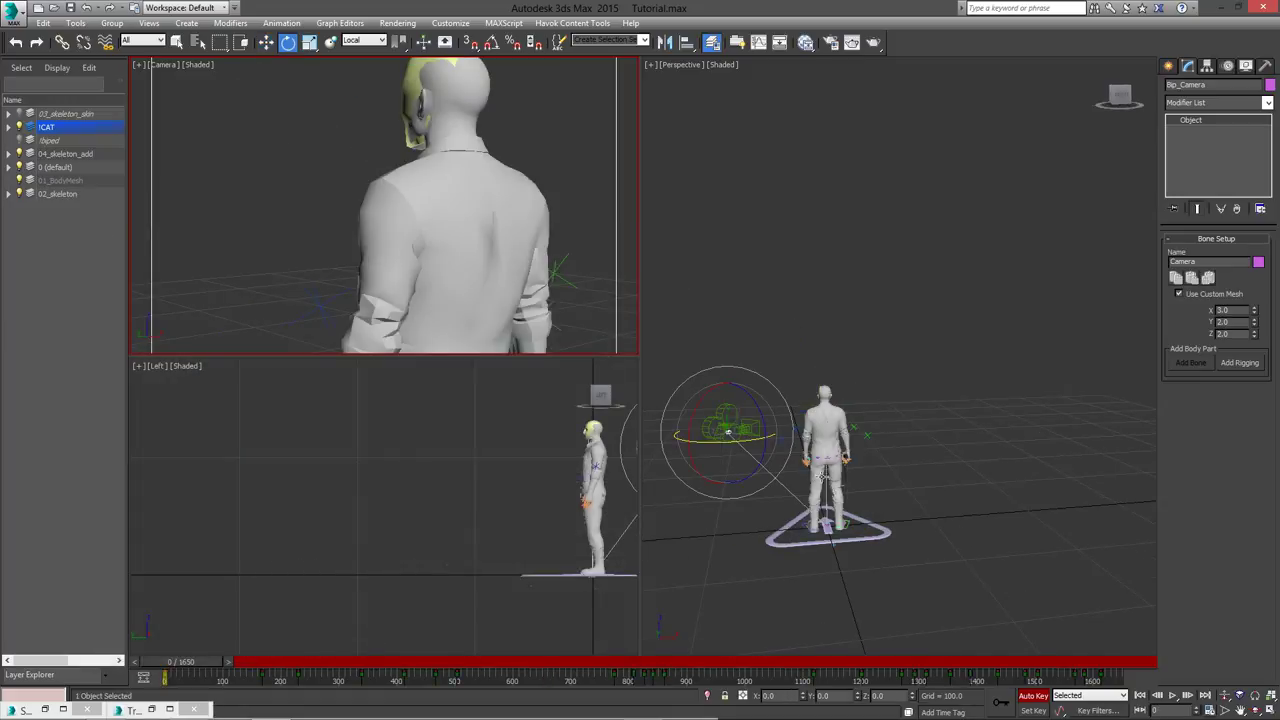
middle_click_drag(808, 434, 826, 434)
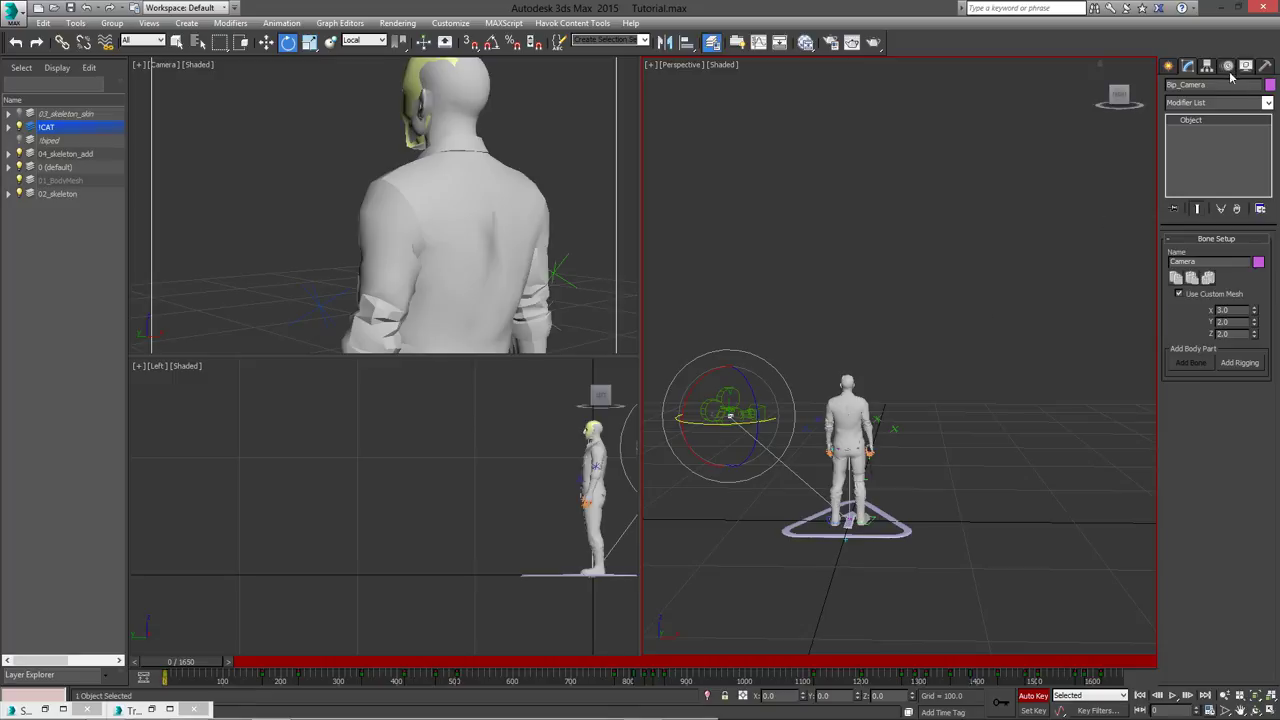
Assign a Noise controller to Bip_Camera's rotation track
left_click(1229, 67)
left_click(1225, 220)
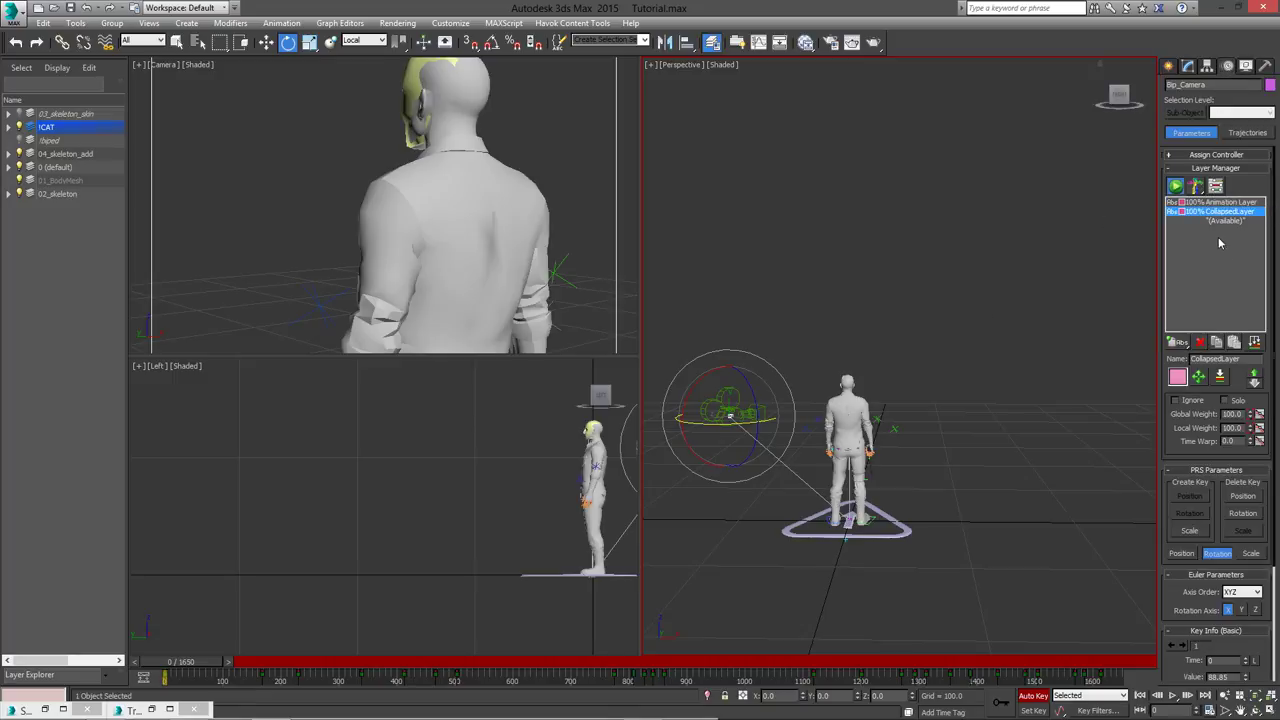
left_click_drag(1178, 376, 1176, 378)
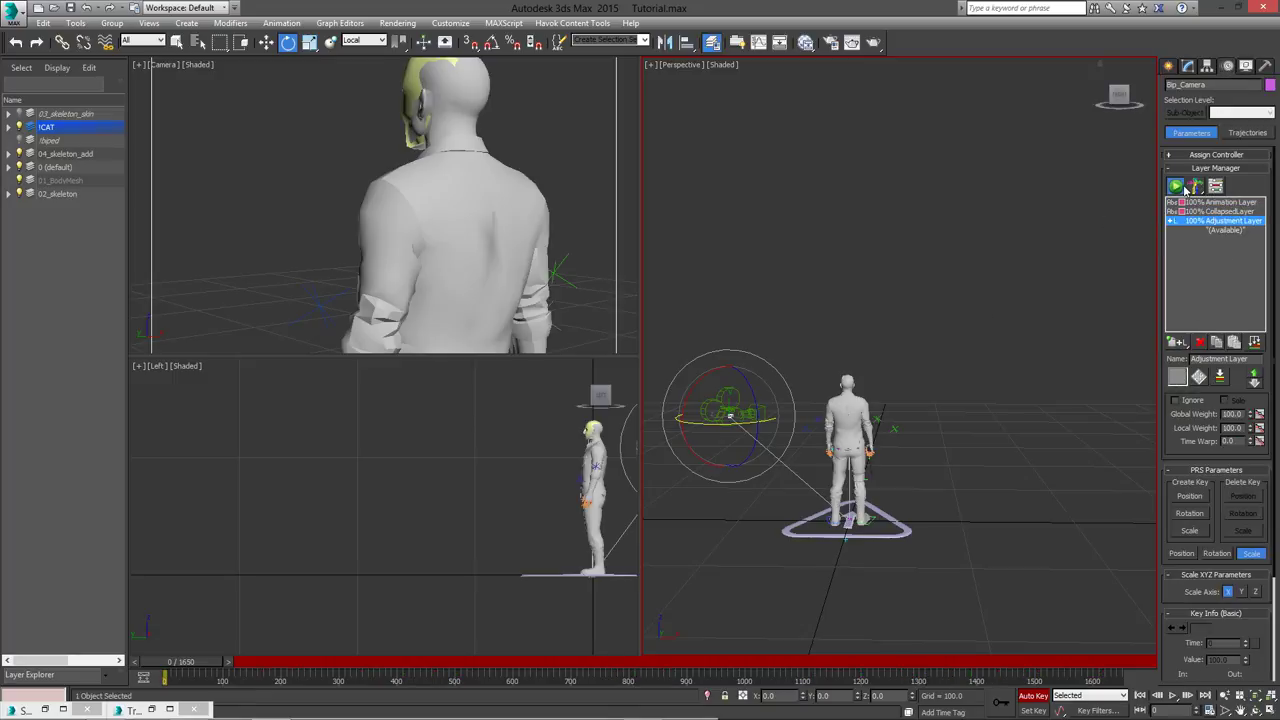
left_click(1171, 155)
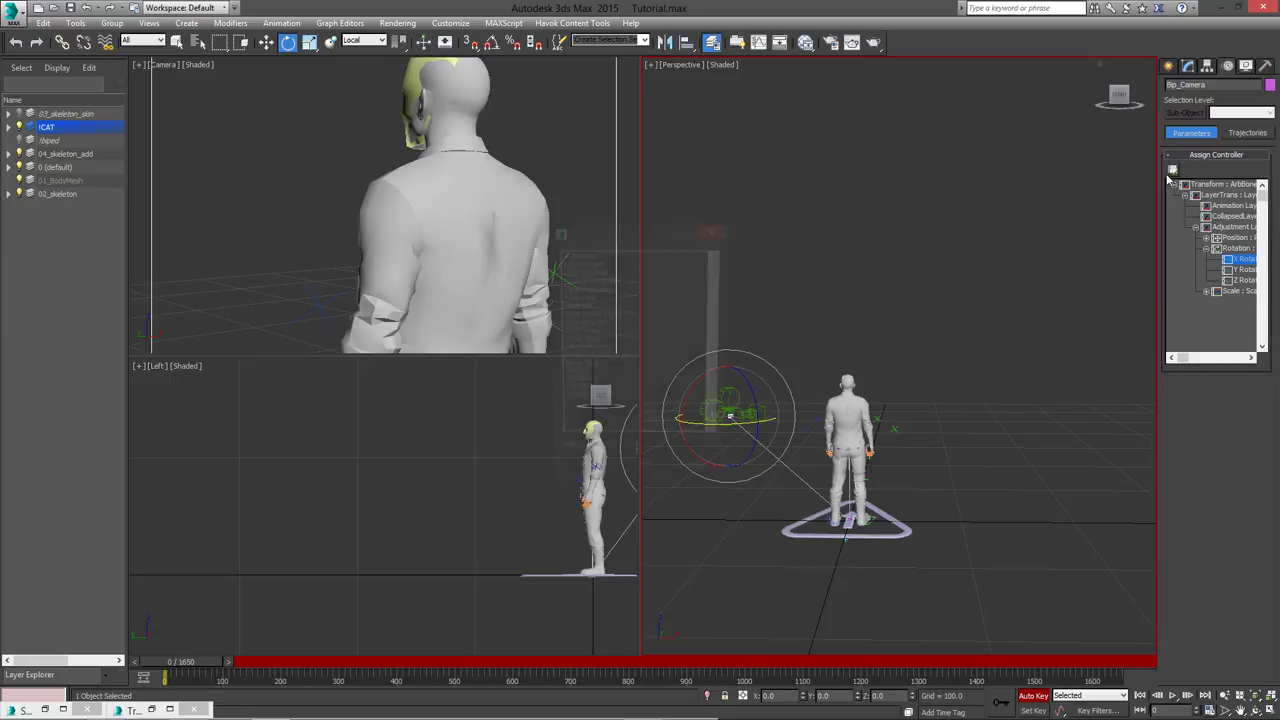
left_click(1173, 170)
left_click(578, 366)
left_click(645, 480)
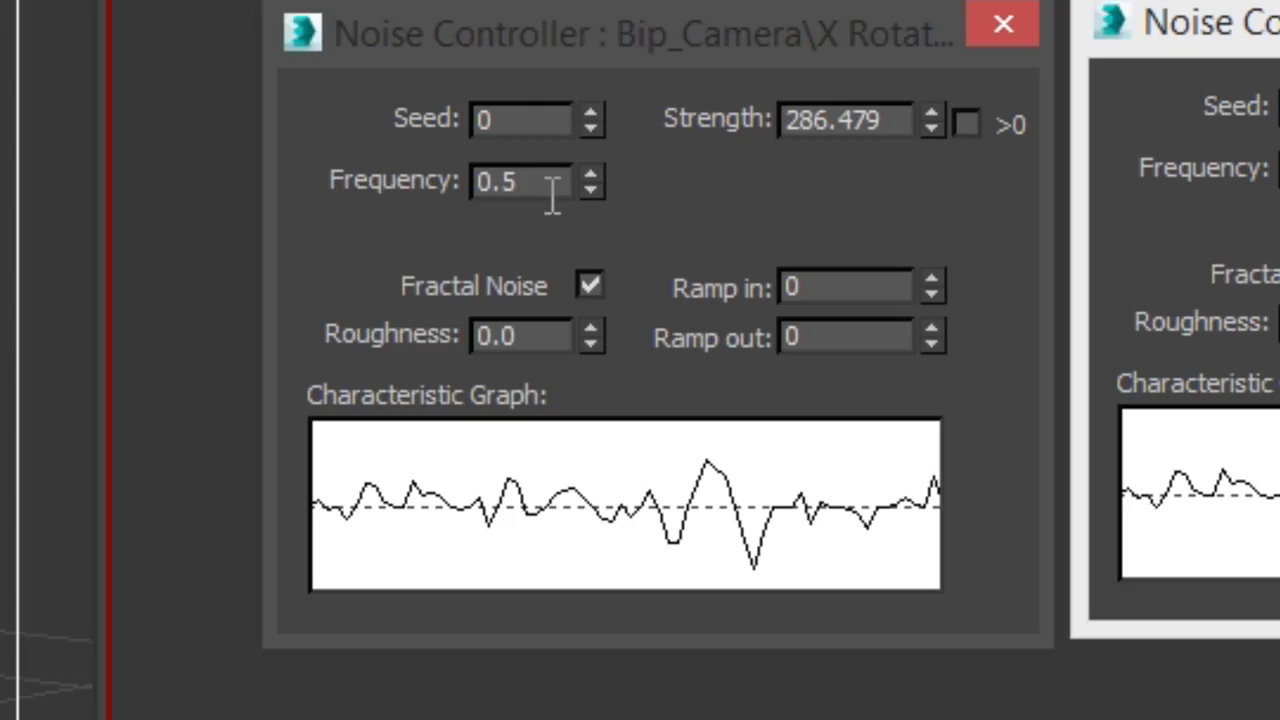
Set noise frequency 0.1, fractal noise off, strength 0.5, and change the Y seed to 48
double_click(757, 152)
type("0.1")
key("Return")
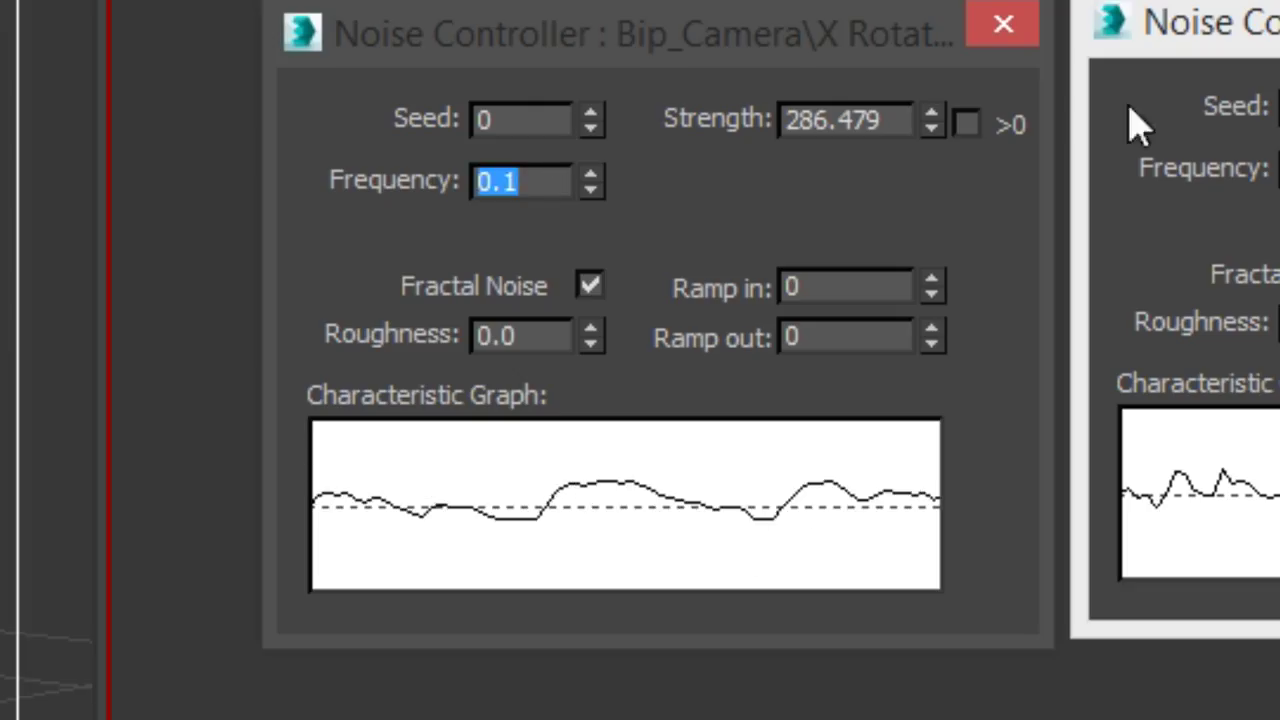
left_click(590, 286)
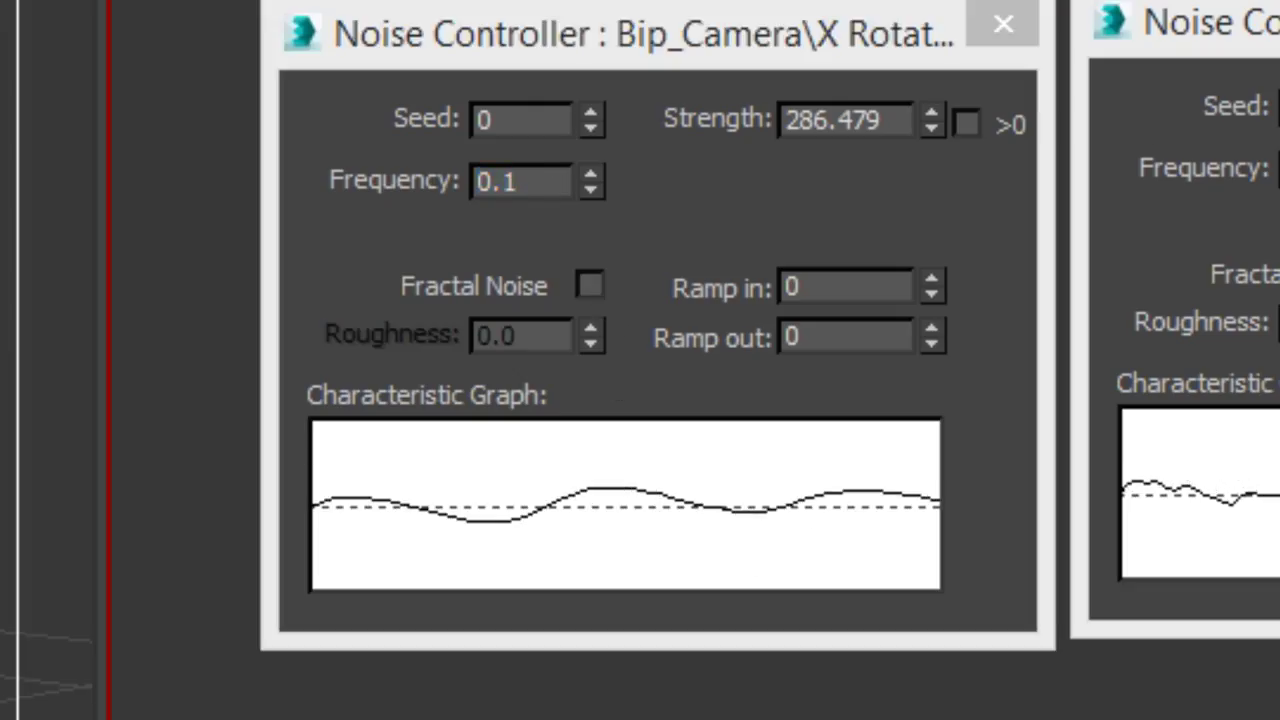
left_click_drag(880, 120, 703, 126)
type(".5")
key("Return")
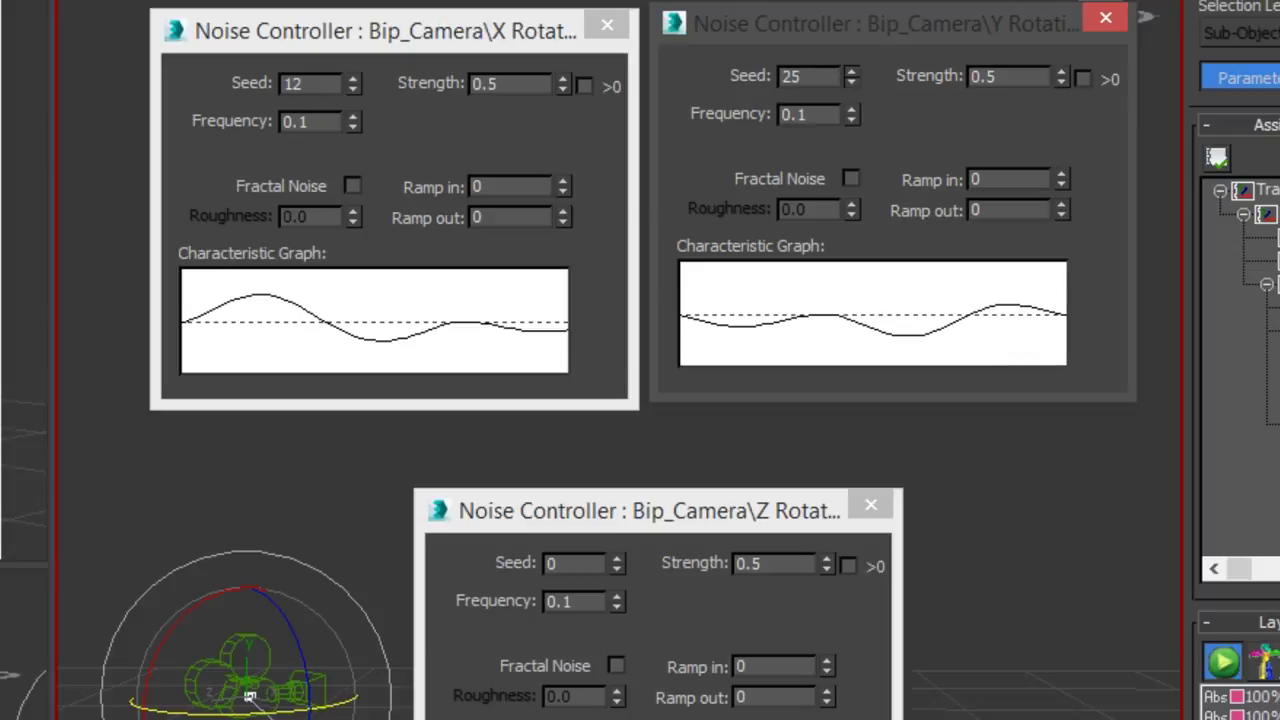
left_click_drag(851, 76, 851, 56)
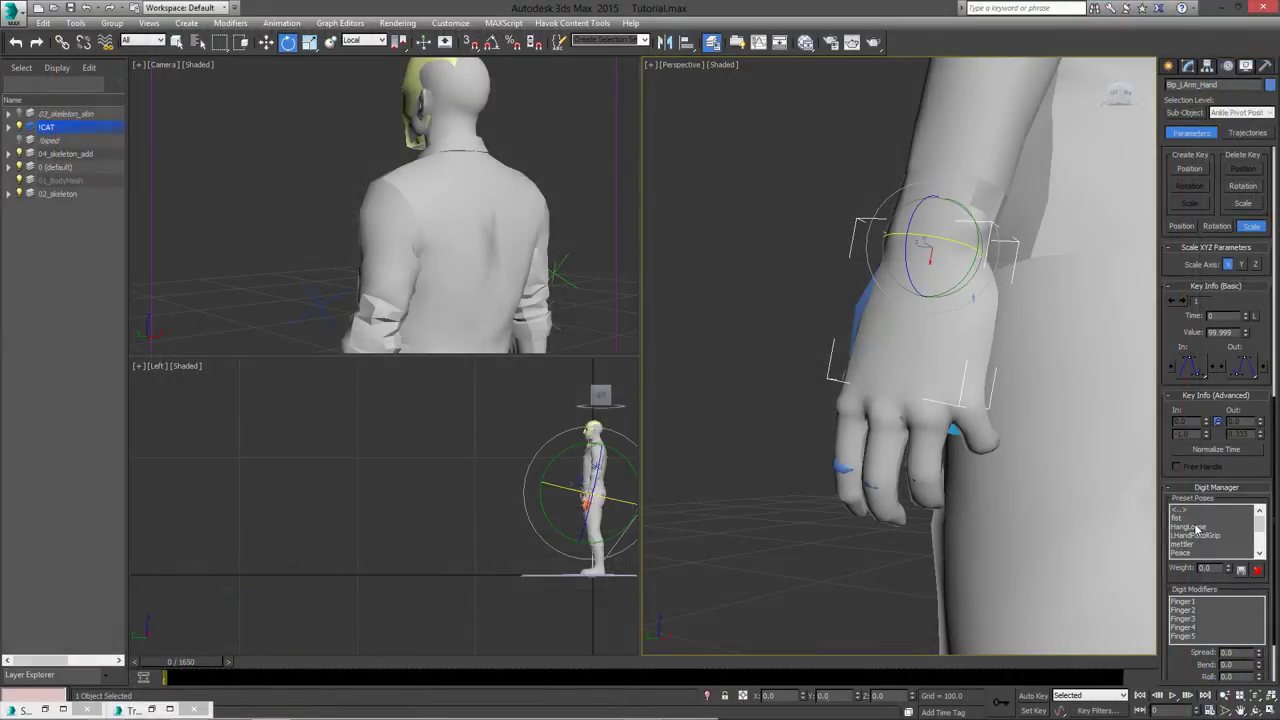
left_click(1195, 527)
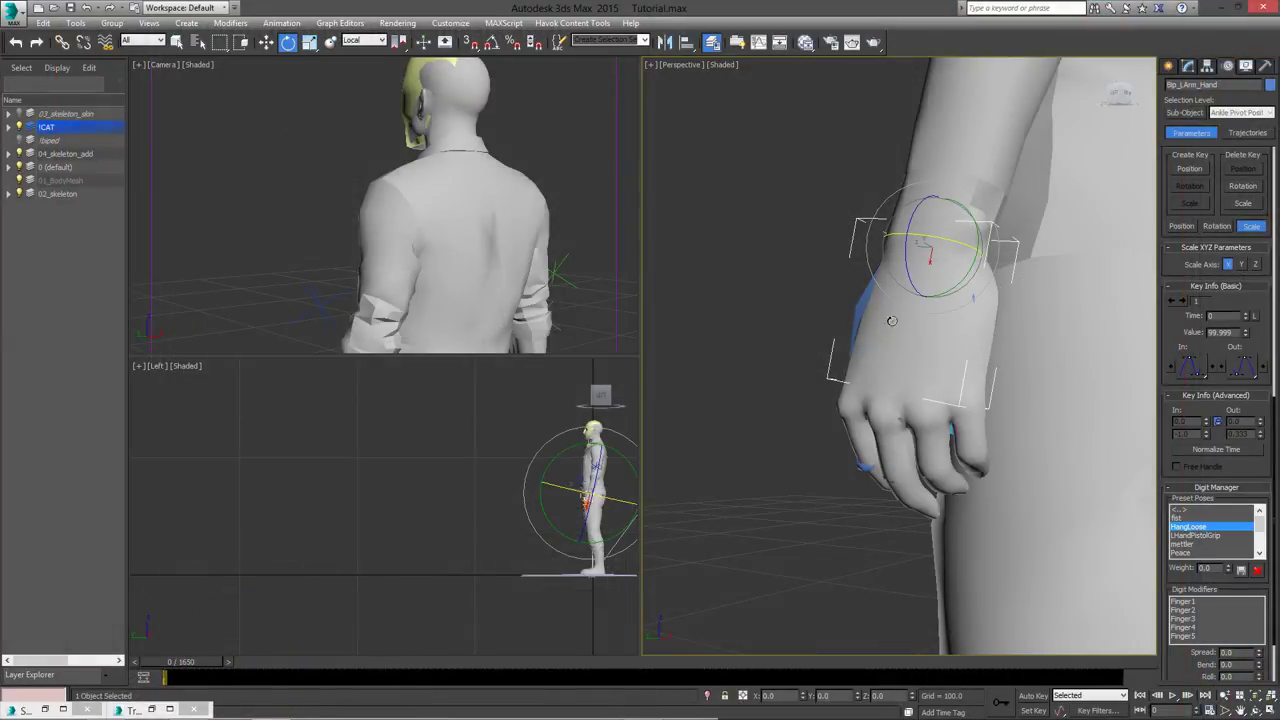
Return to the Home view and scrub the animation to around frame 572
left_click(1100, 80)
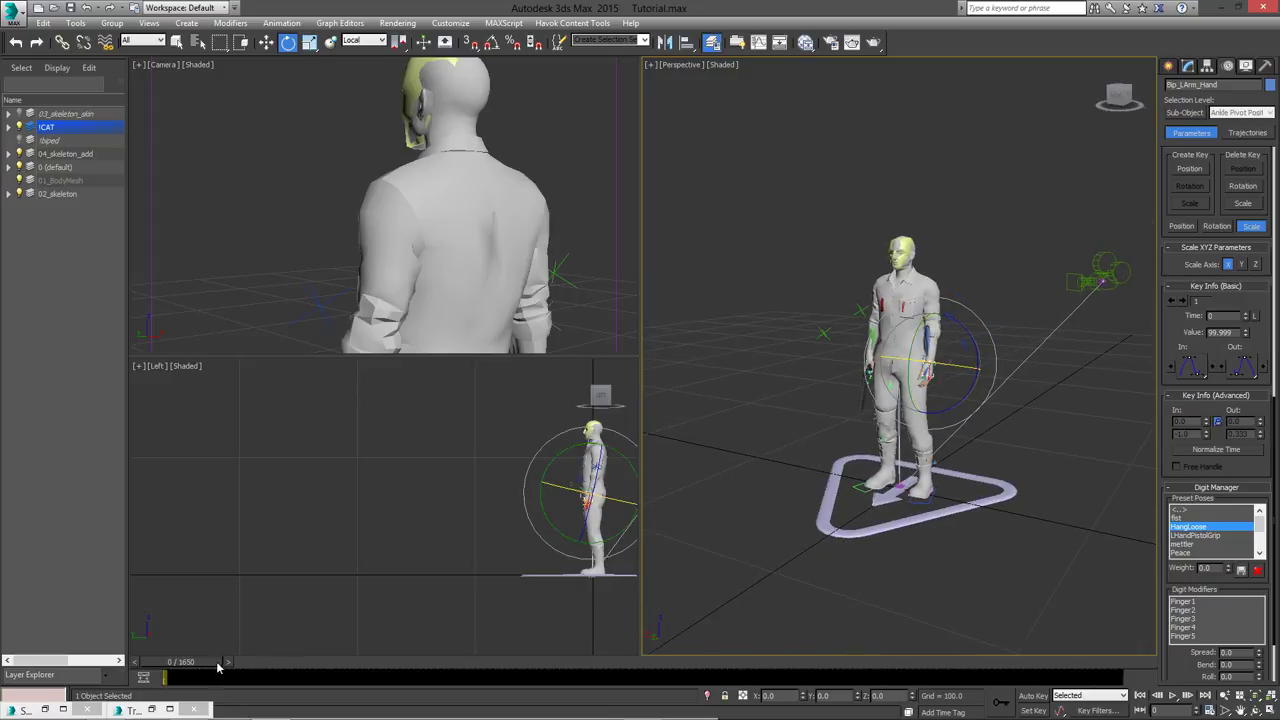
left_click_drag(205, 665, 670, 662)
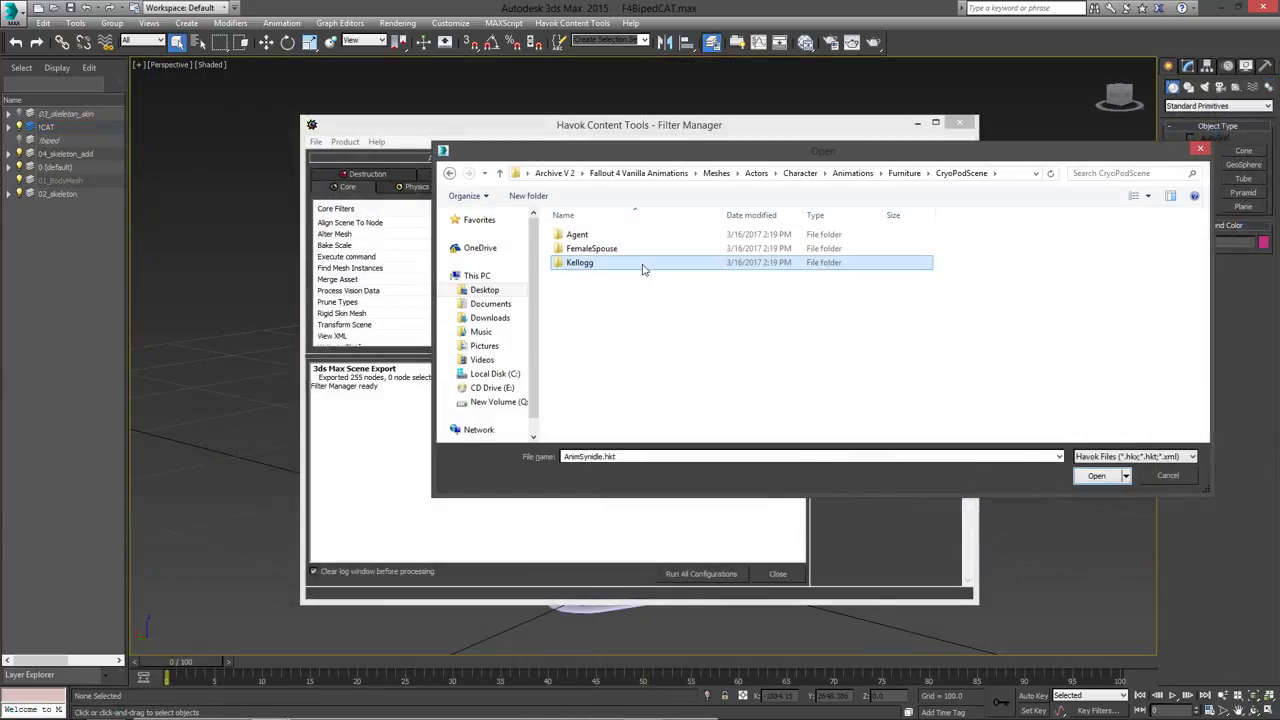
Merge Kellogg's SyncIdle.hkx and write it out as an XML tagfile, KelloggAnimSyncIdle.xml
double_click(640, 266)
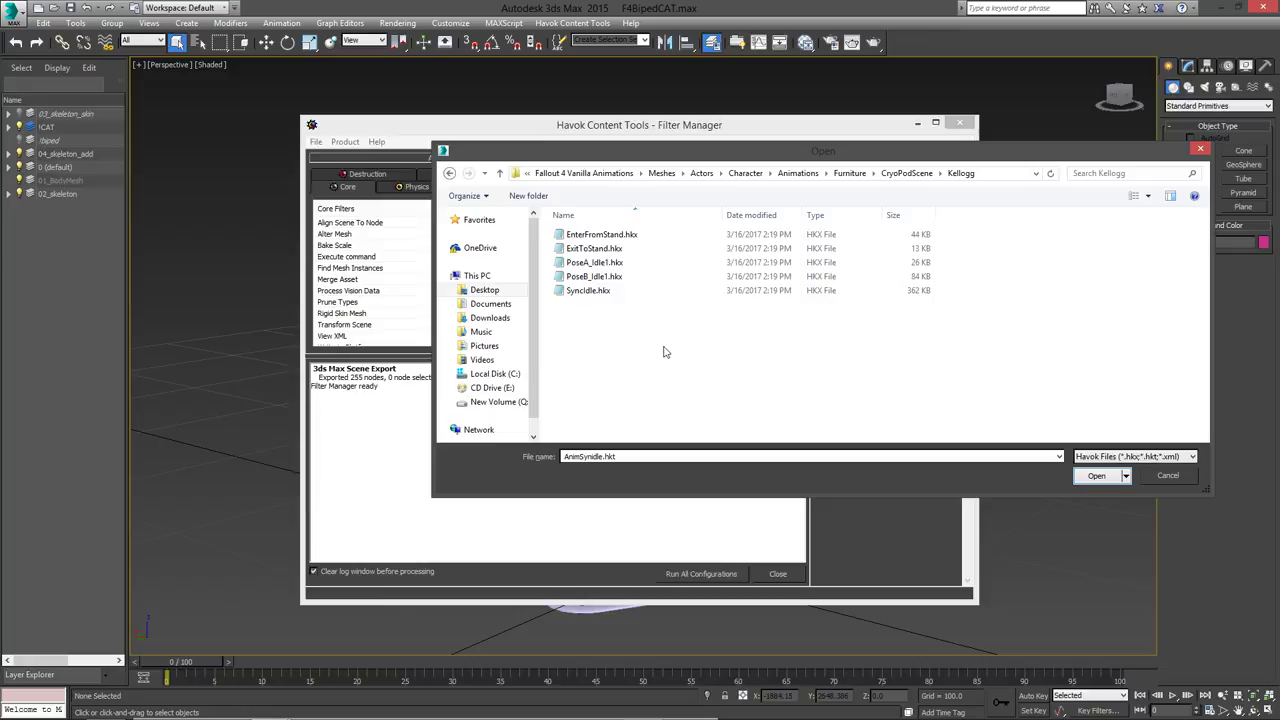
double_click(600, 291)
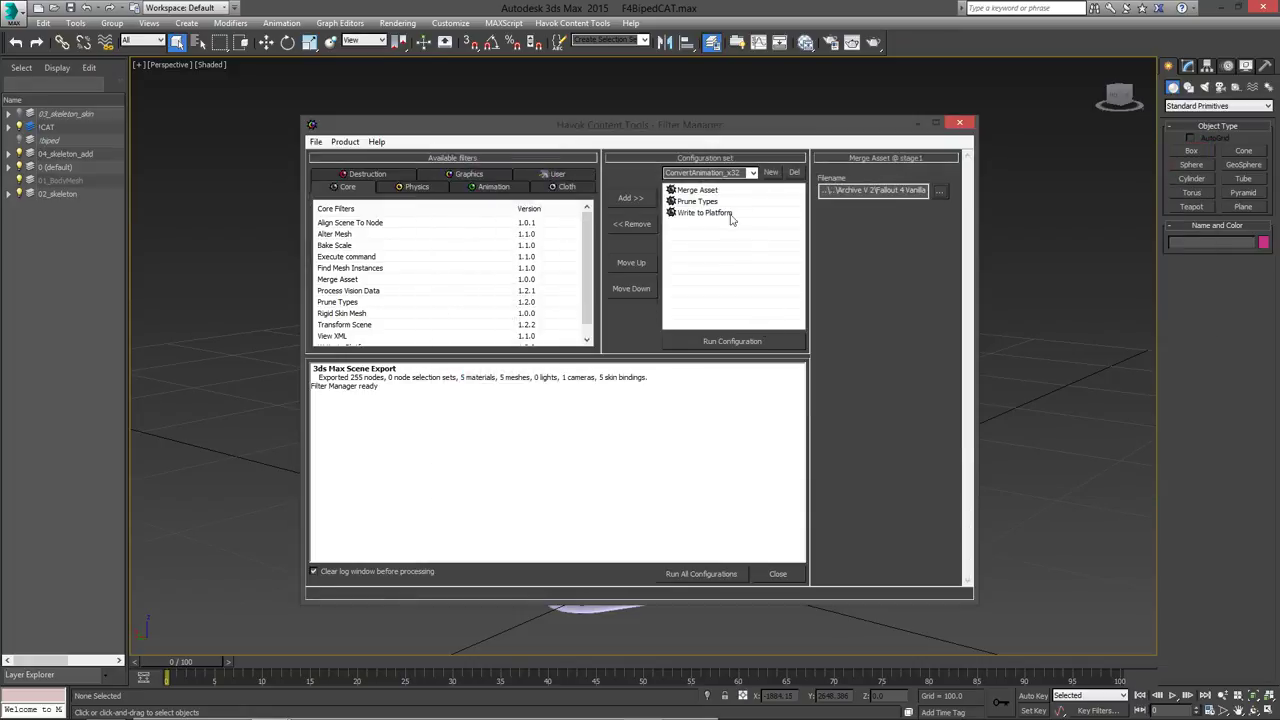
left_click(731, 215)
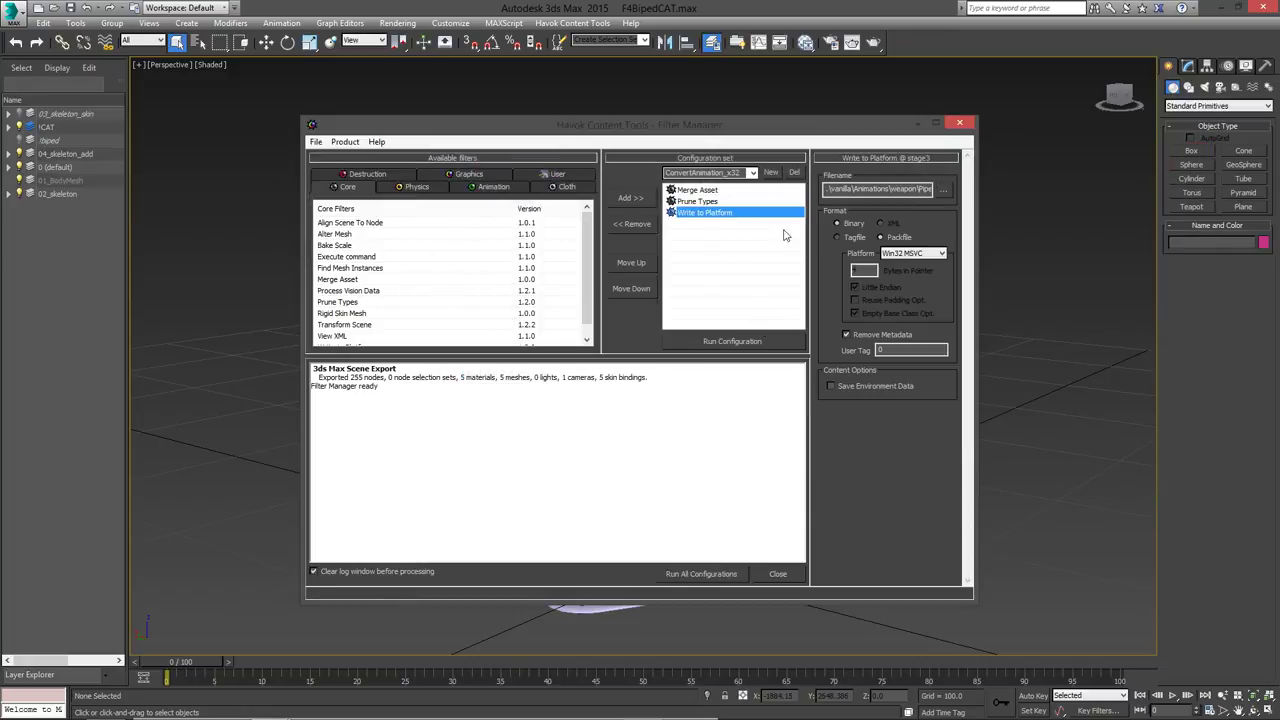
left_click(838, 238)
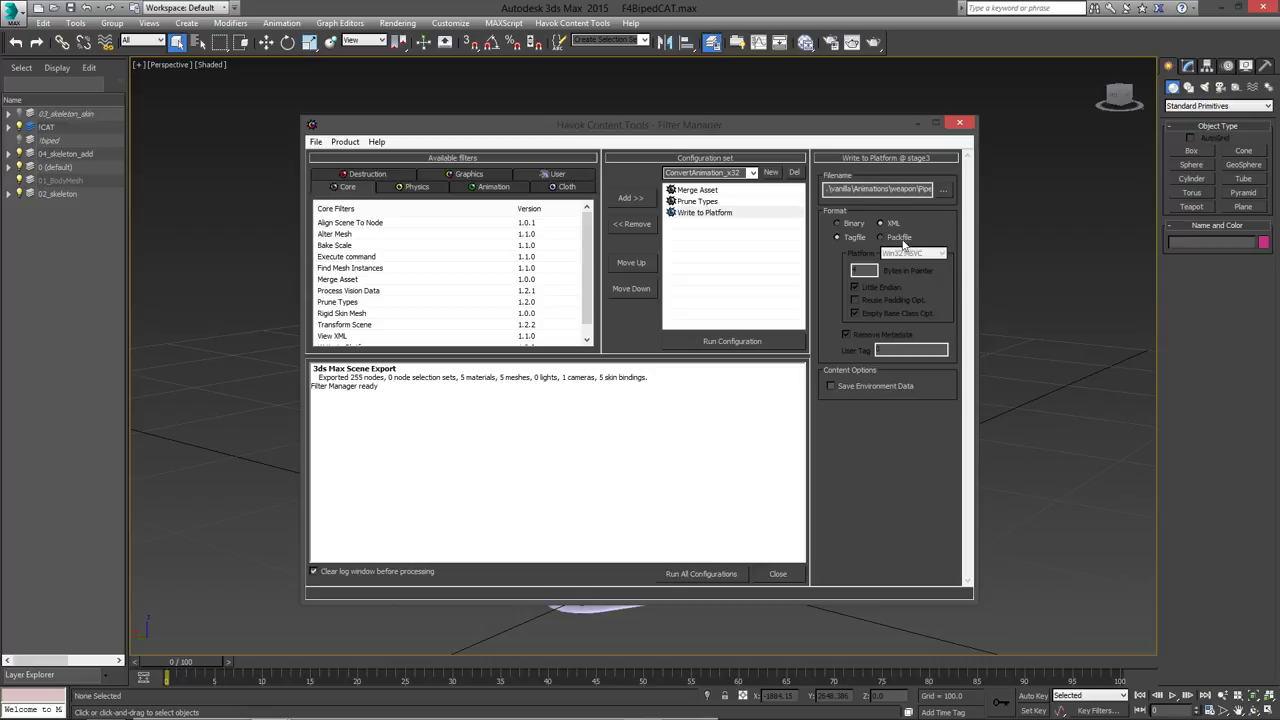
left_click(946, 194)
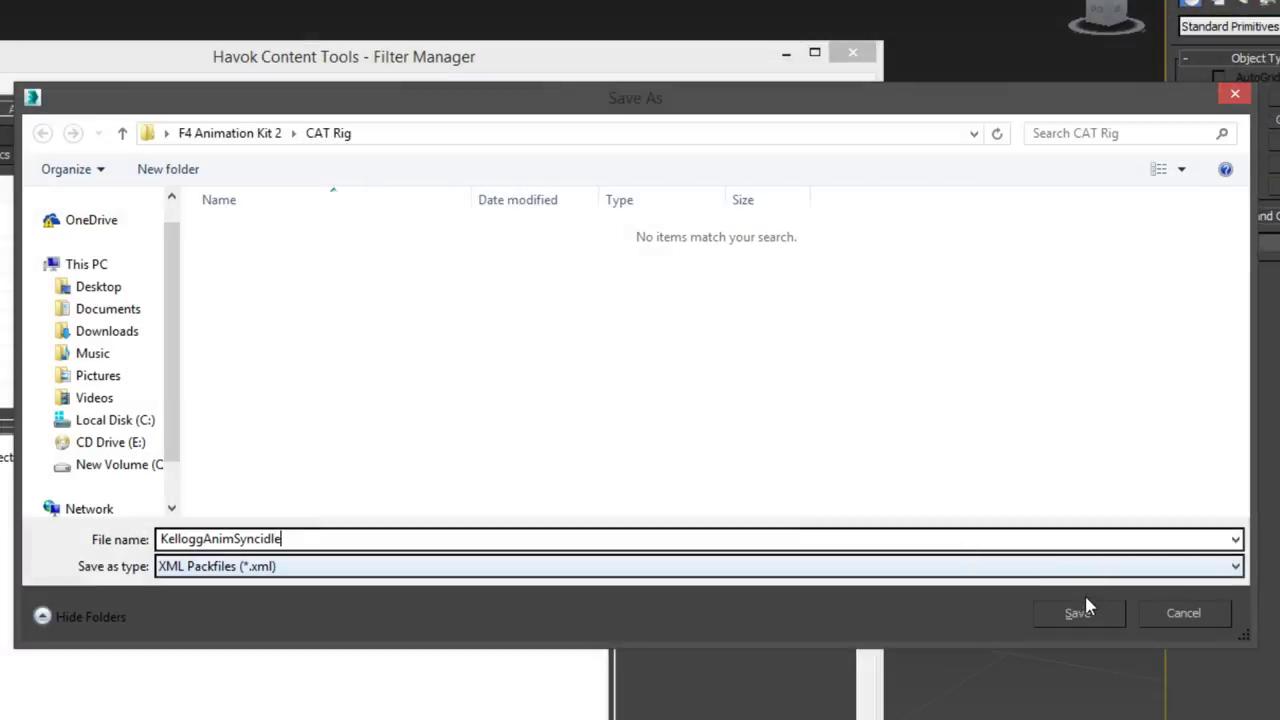
left_click(1080, 606)
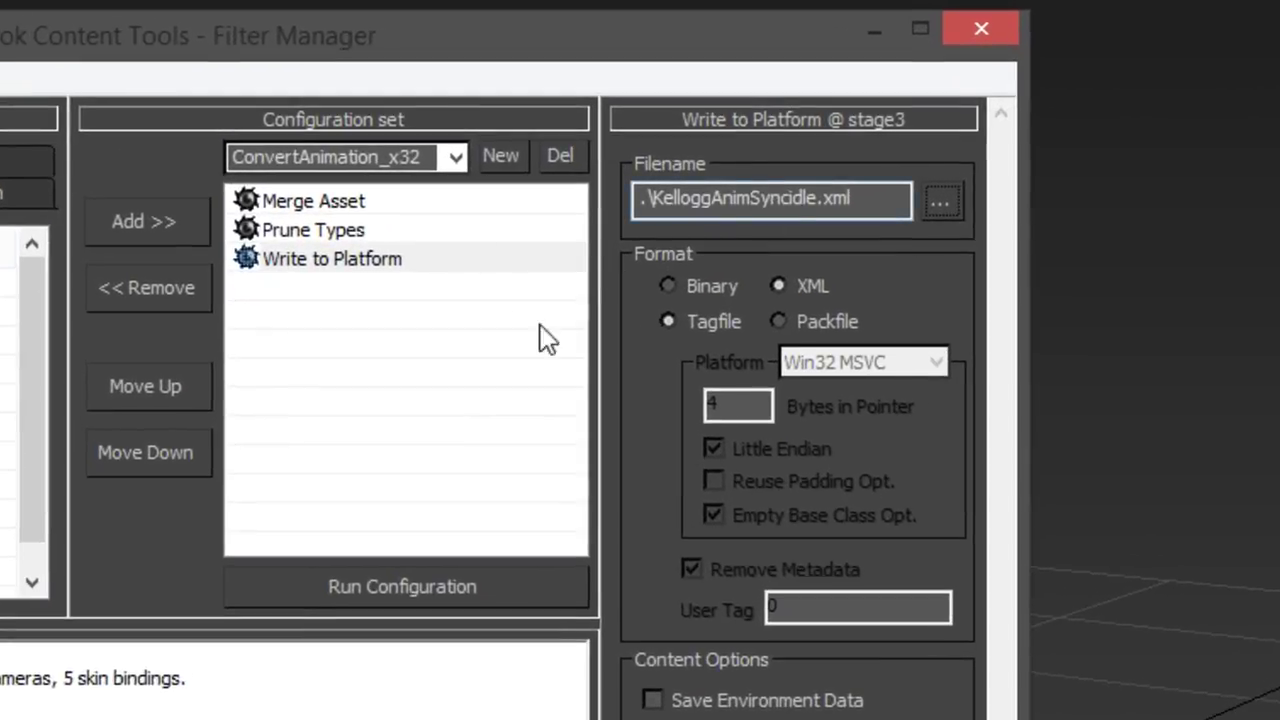
left_click(940, 200)
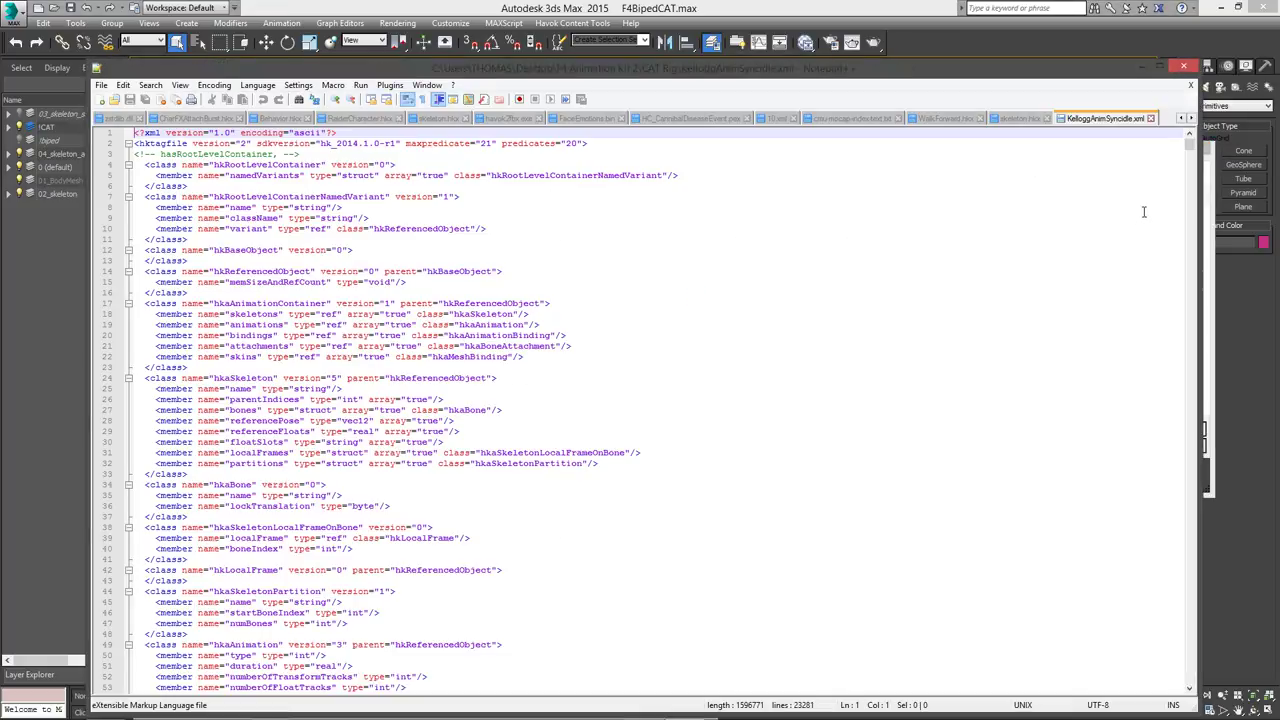
Copy the AnimObjLoad.AnimObjectKellogGun and AnimObjDraw.AnimObjectKellogGun annotation strings from the XML
scroll(1144, 212, "down", 20)
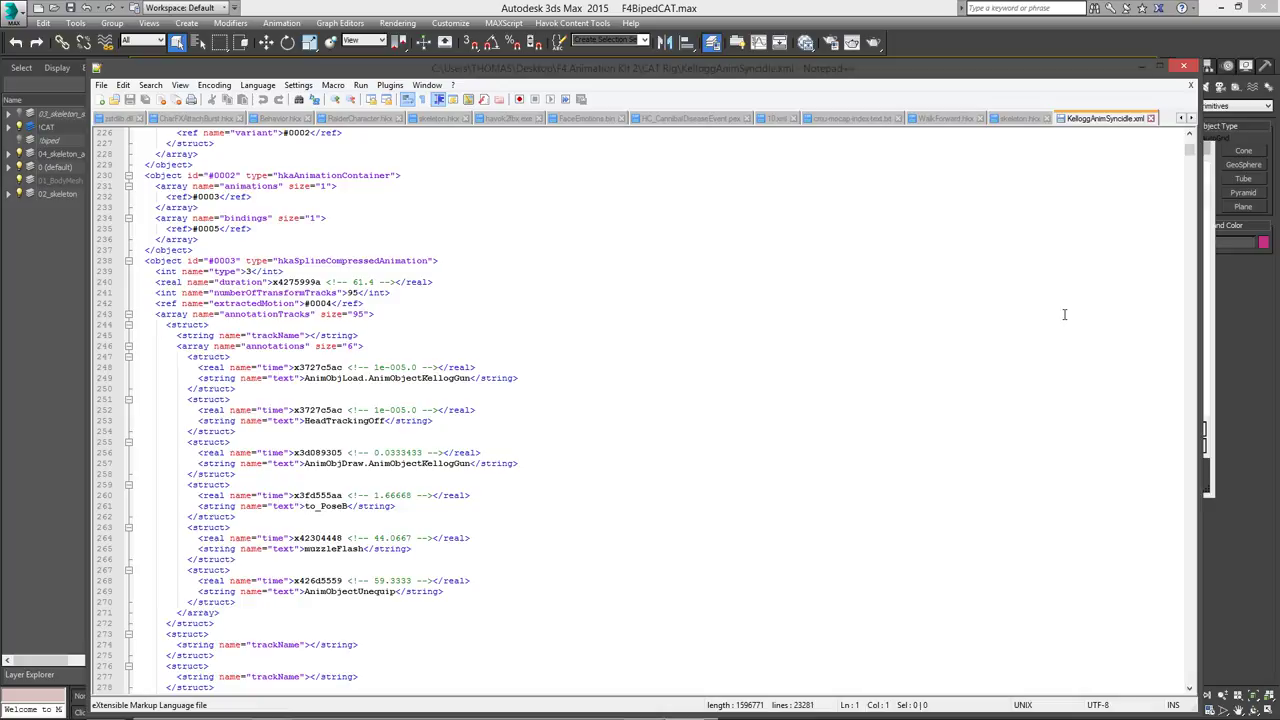
left_click_drag(305, 378, 470, 378)
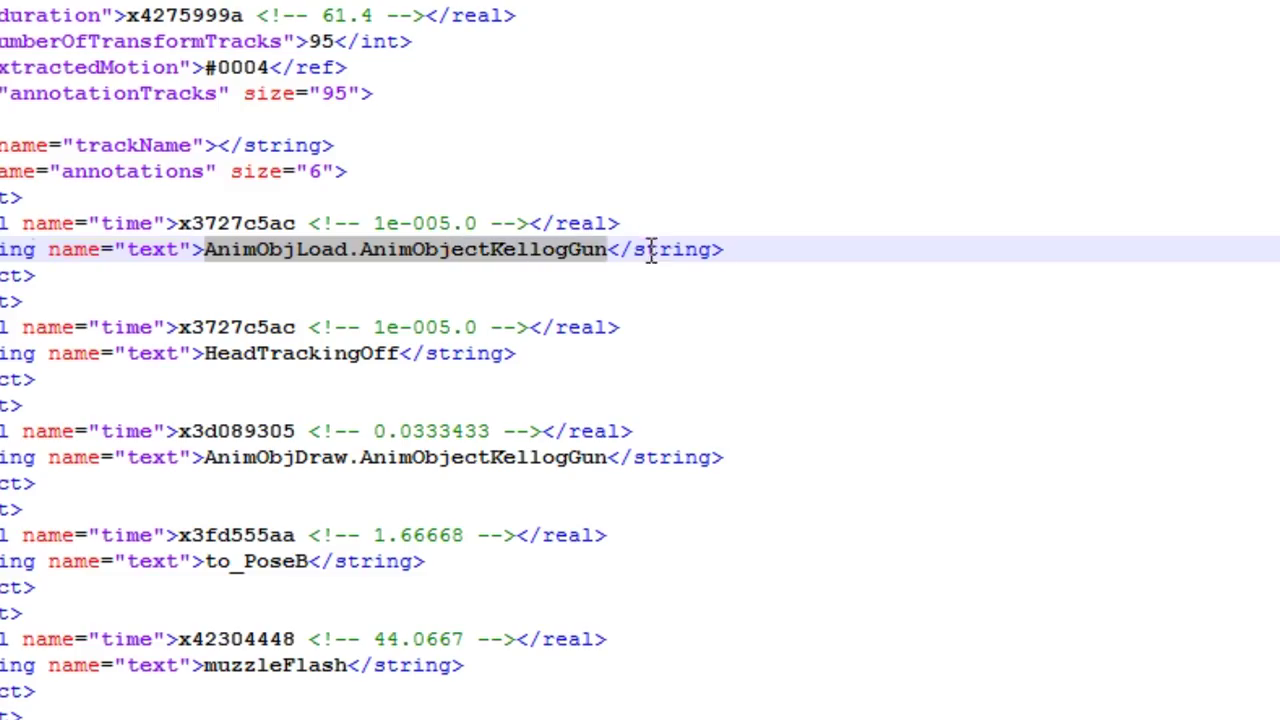
left_click(519, 403)
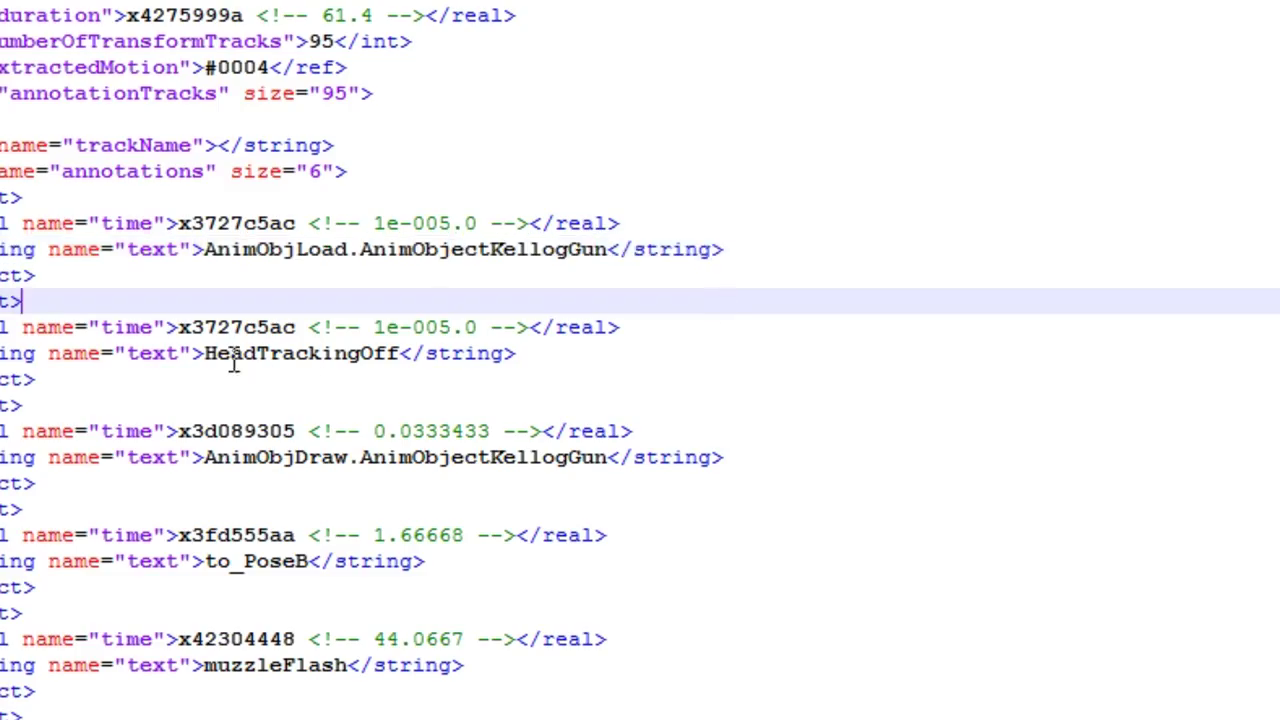
left_click_drag(205, 457, 615, 457)
key("ctrl+c")
left_click(829, 551)
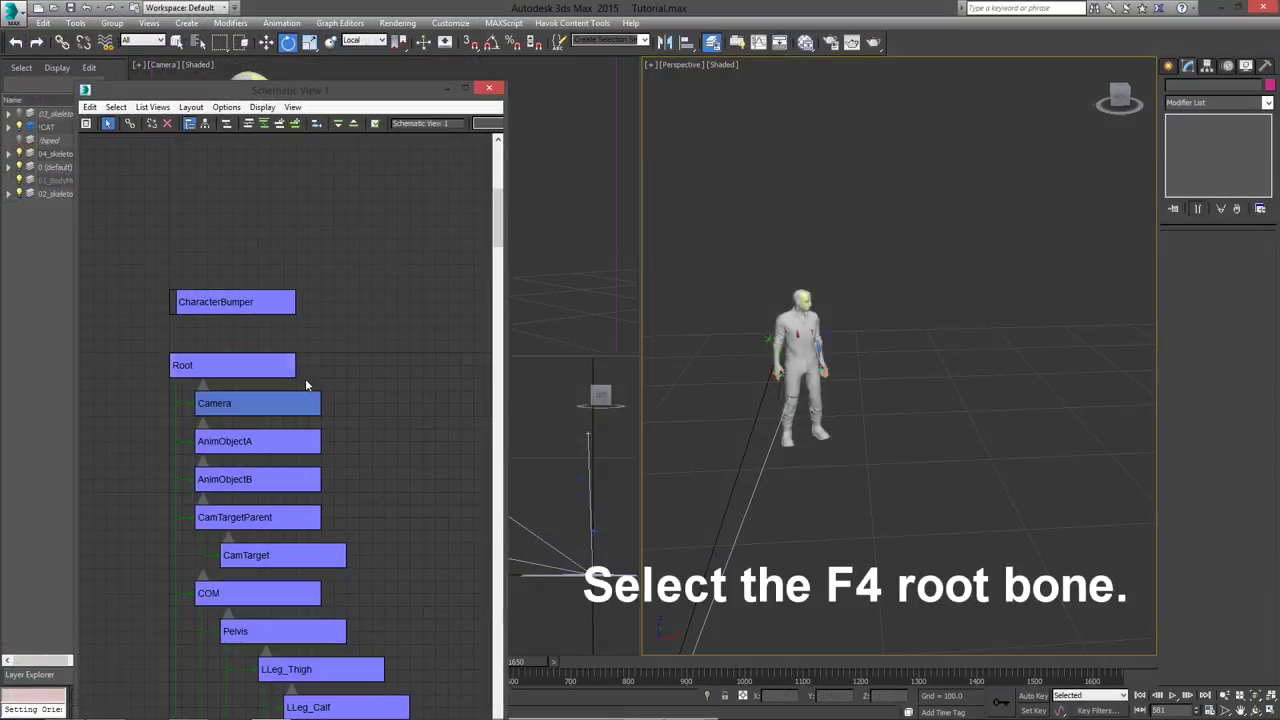
Select the Root bone and show its Transform Notes track in the Dope Sheet
left_click(277, 366)
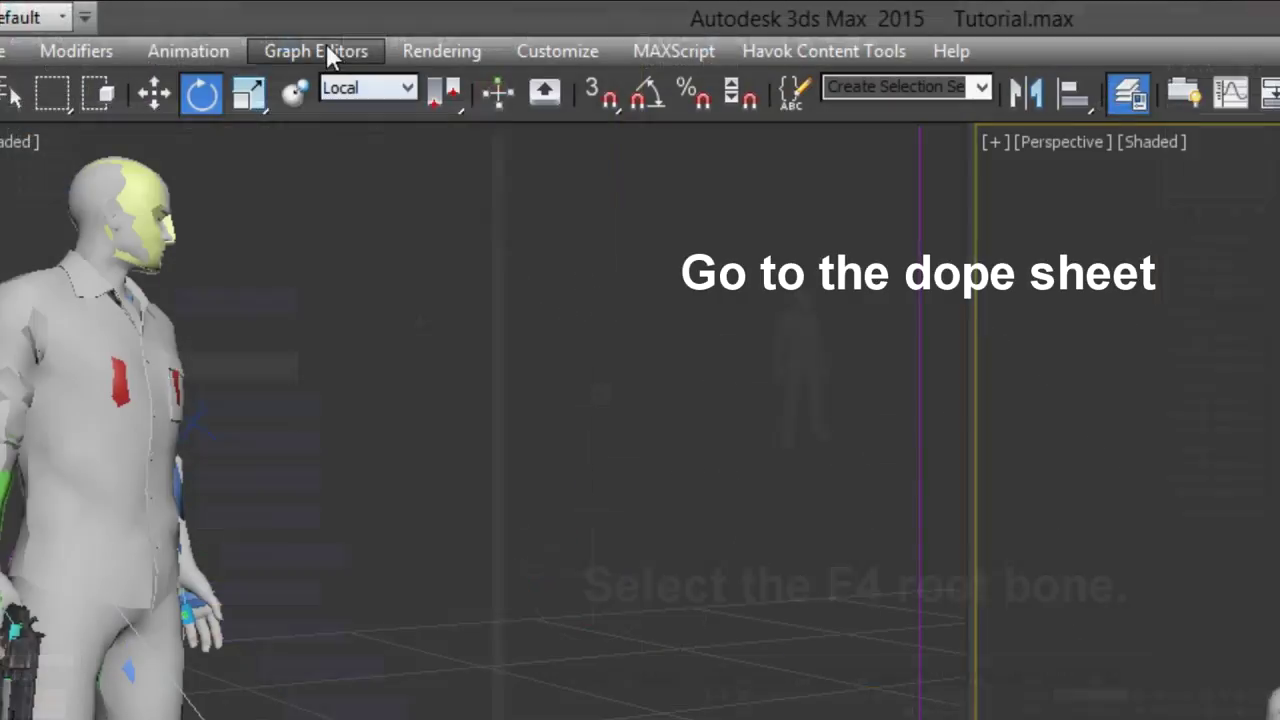
left_click(343, 22)
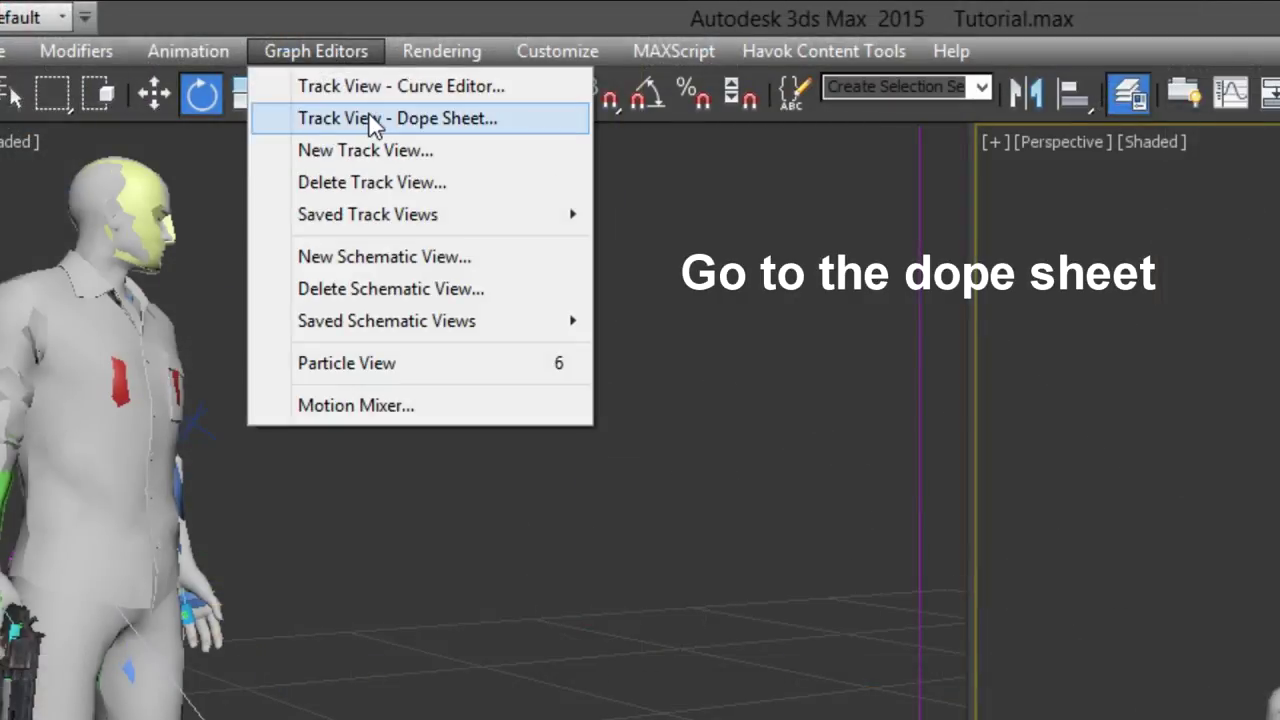
left_click(372, 118)
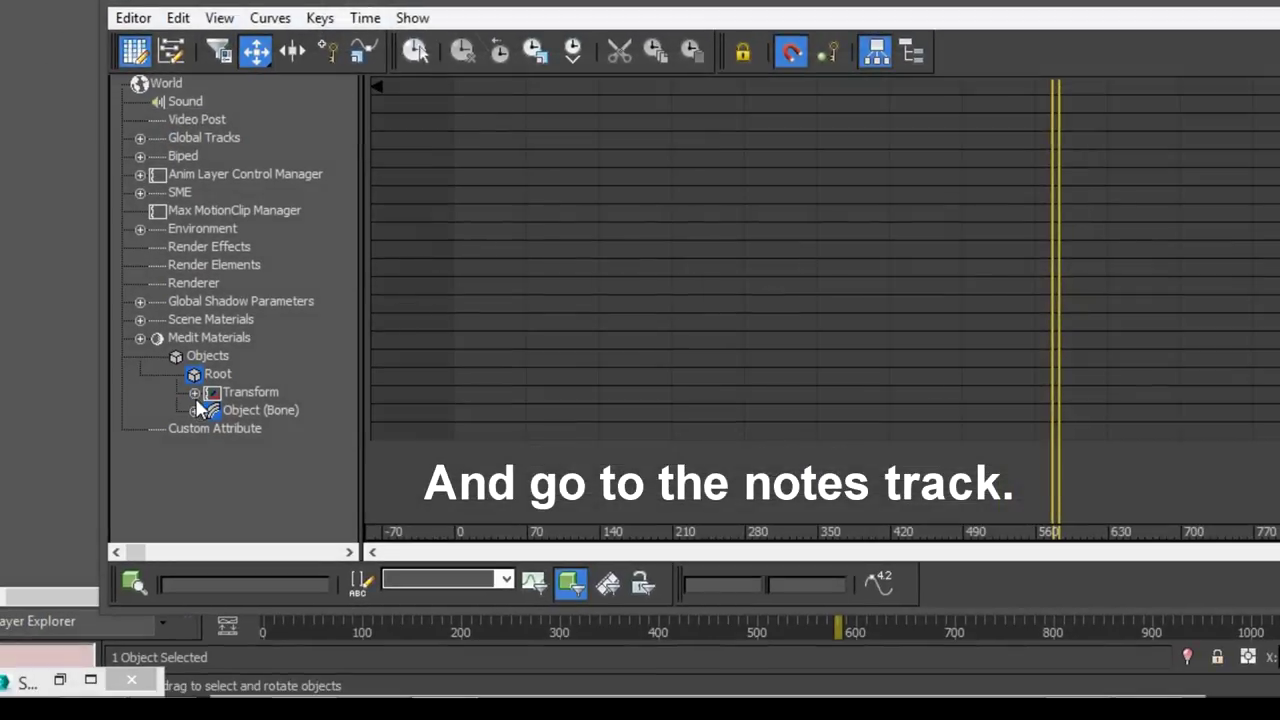
left_click(195, 394)
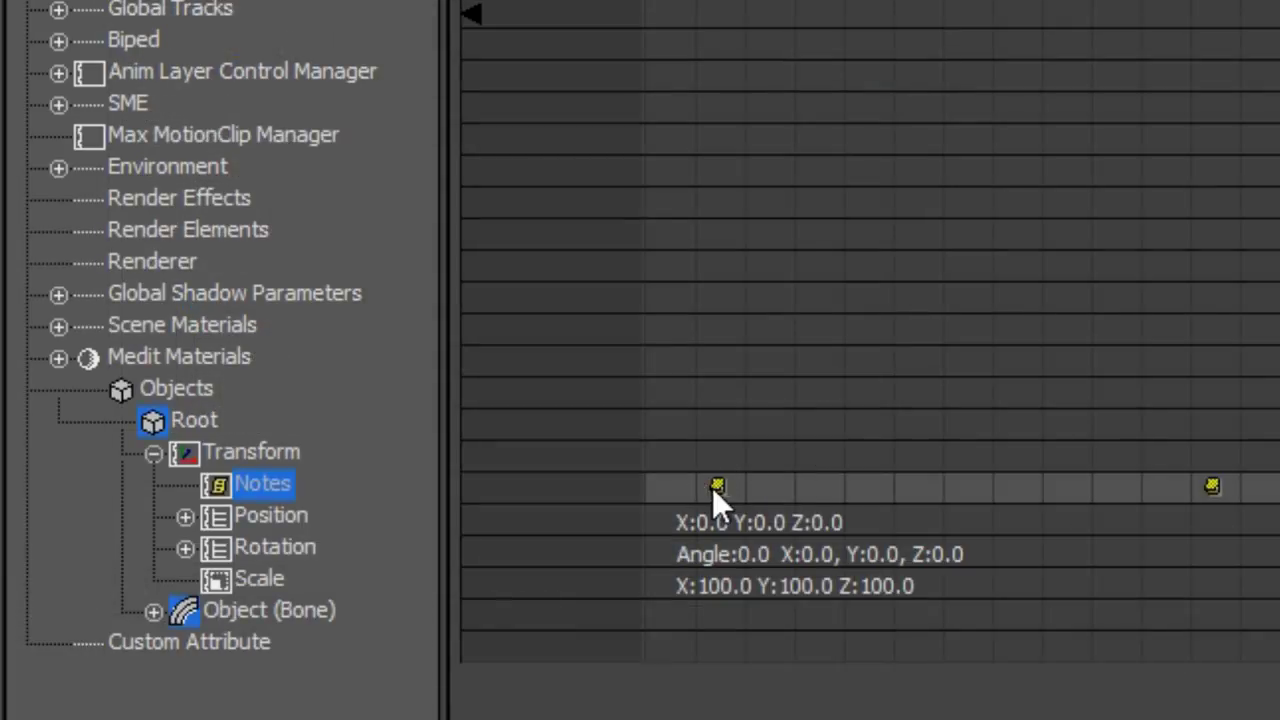
Paste StartAnimatedCamera.AnimObjectA and AnimObjLoad.AnimObjectKellogGun into the first two note keys
right_click(717, 486)
left_click(326, 203)
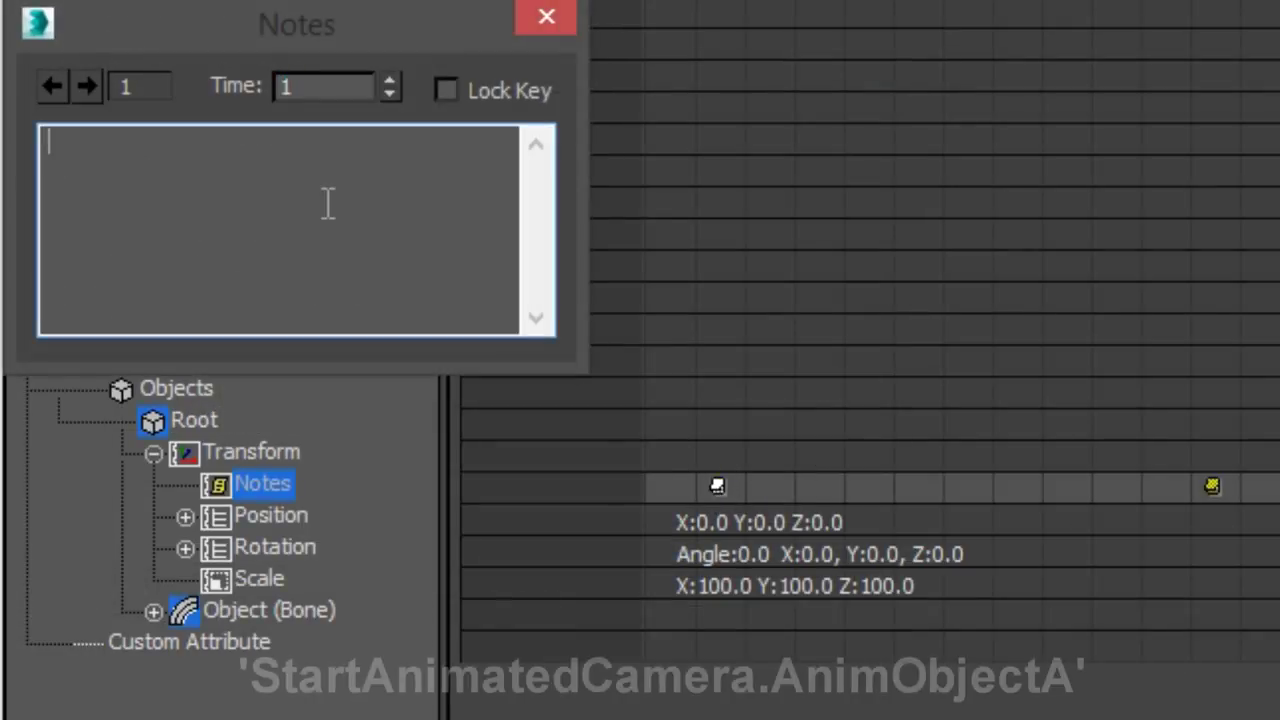
type("StartAnimatedCamera.AnimObjectA")
left_click(546, 18)
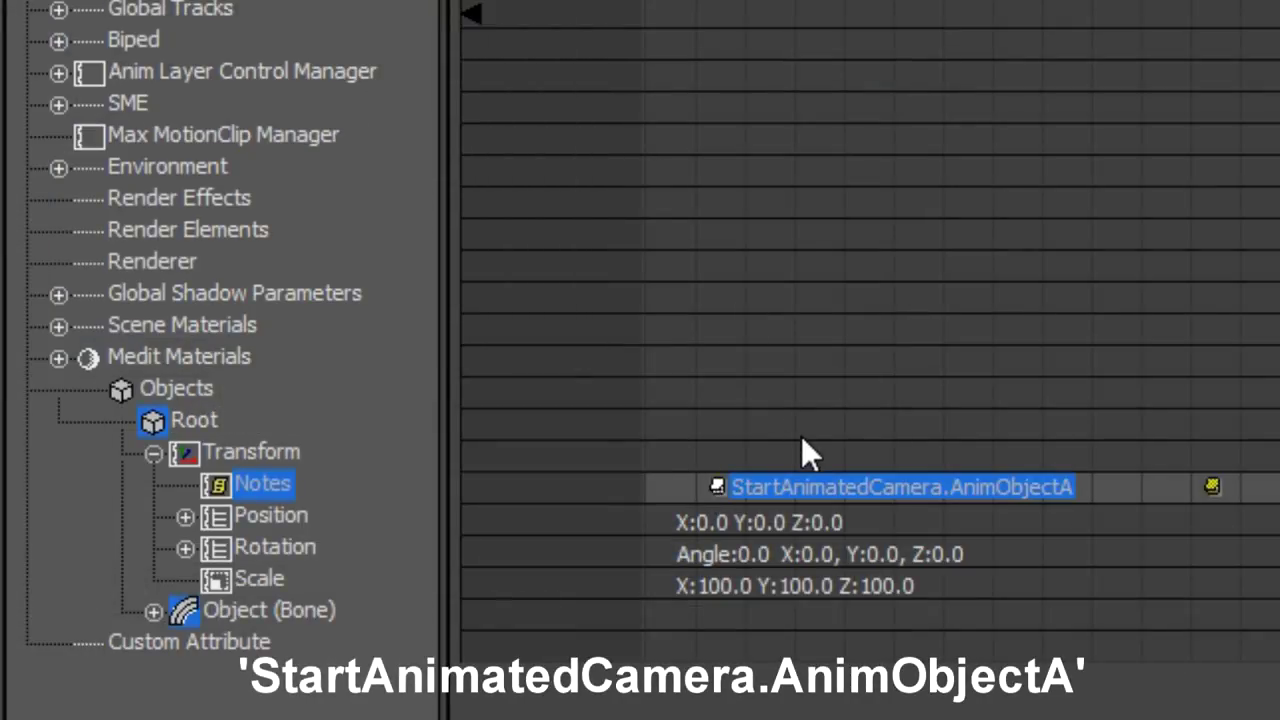
right_click(1219, 486)
left_click(180, 172)
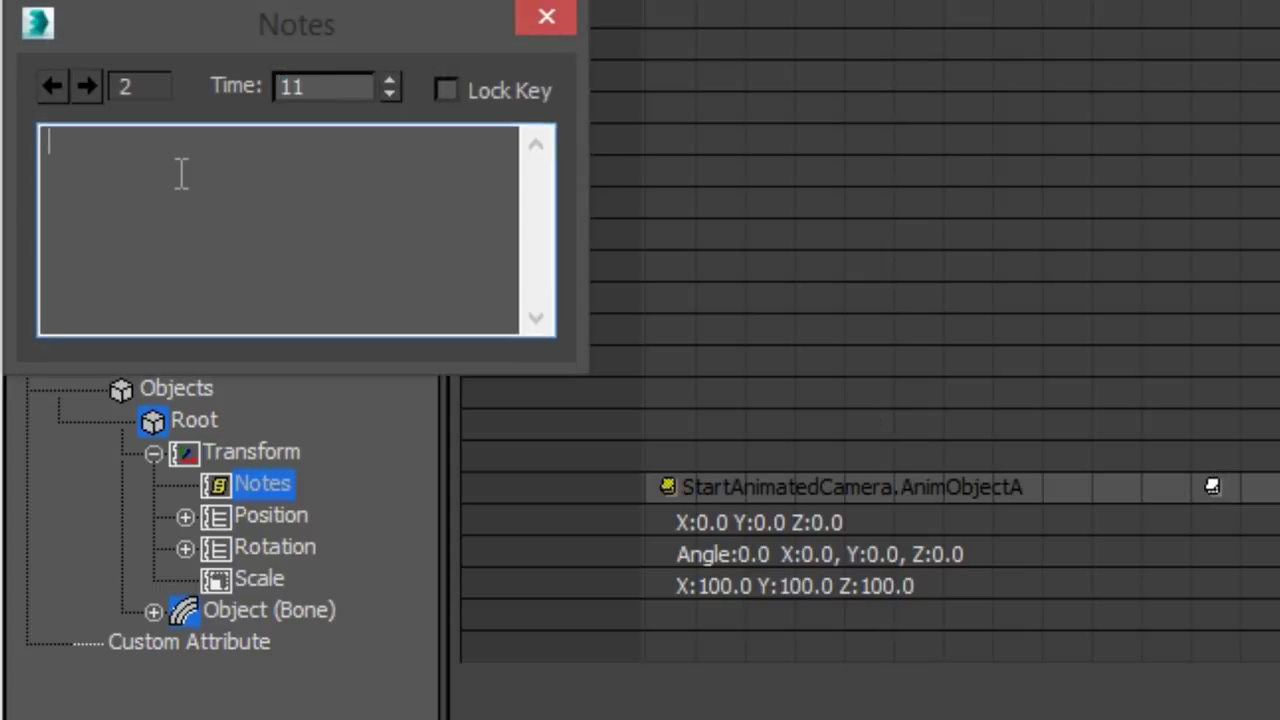
type("AnimObjLoad.AnimObjectKellogGun")
Fill the next note keys with AnimObjDraw.AnimObjectKellogGun and muzzleFlash at frame 1324
left_click(87, 86)
left_click(262, 203)
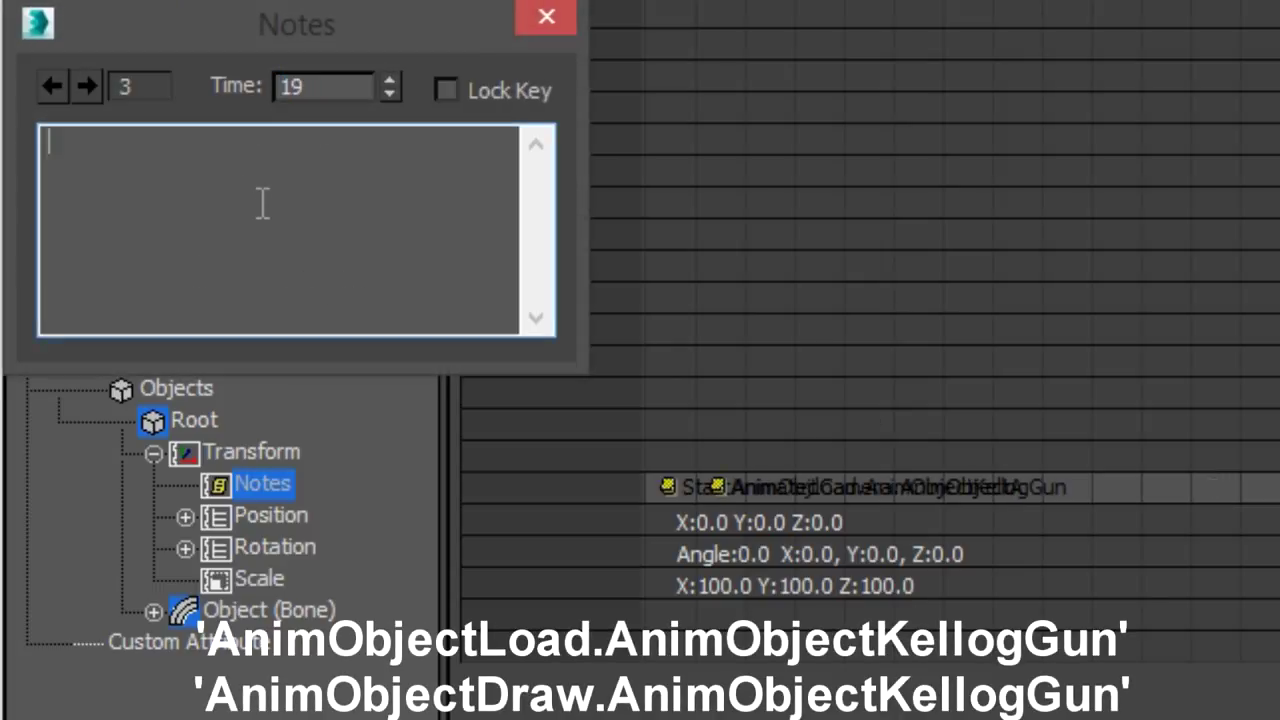
key("ctrl+v")
left_click(547, 16)
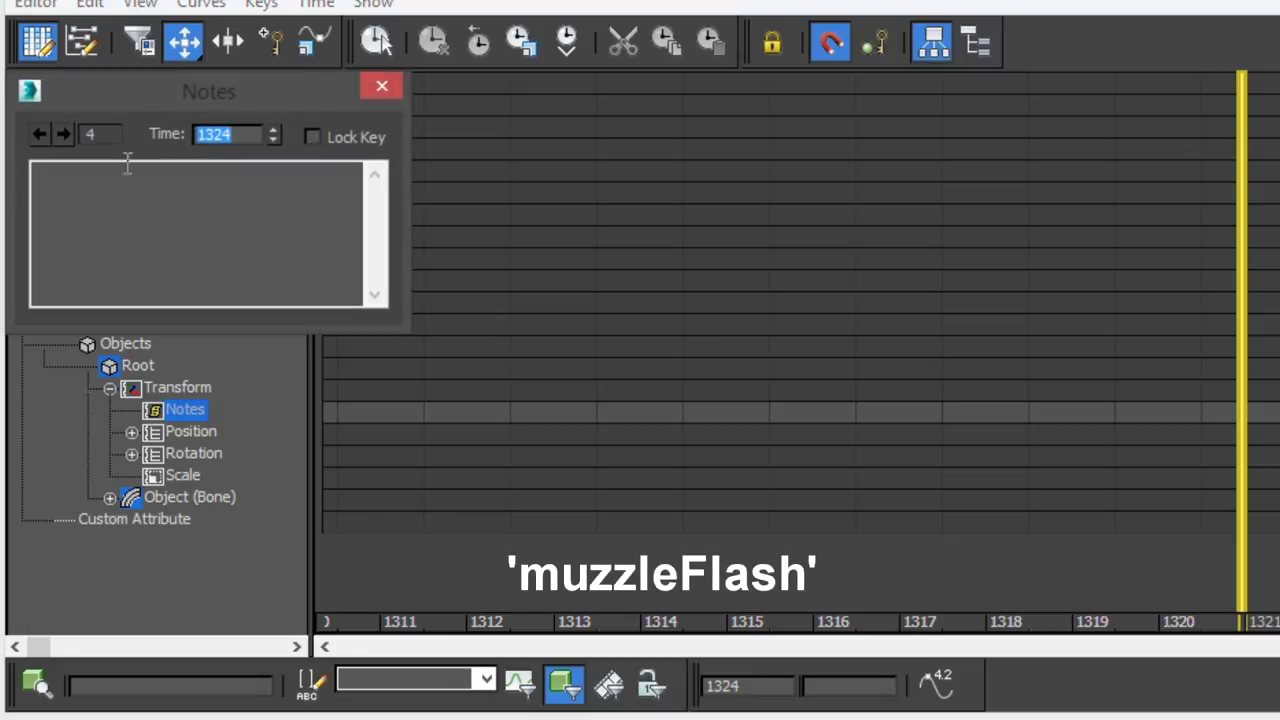
left_click(143, 191)
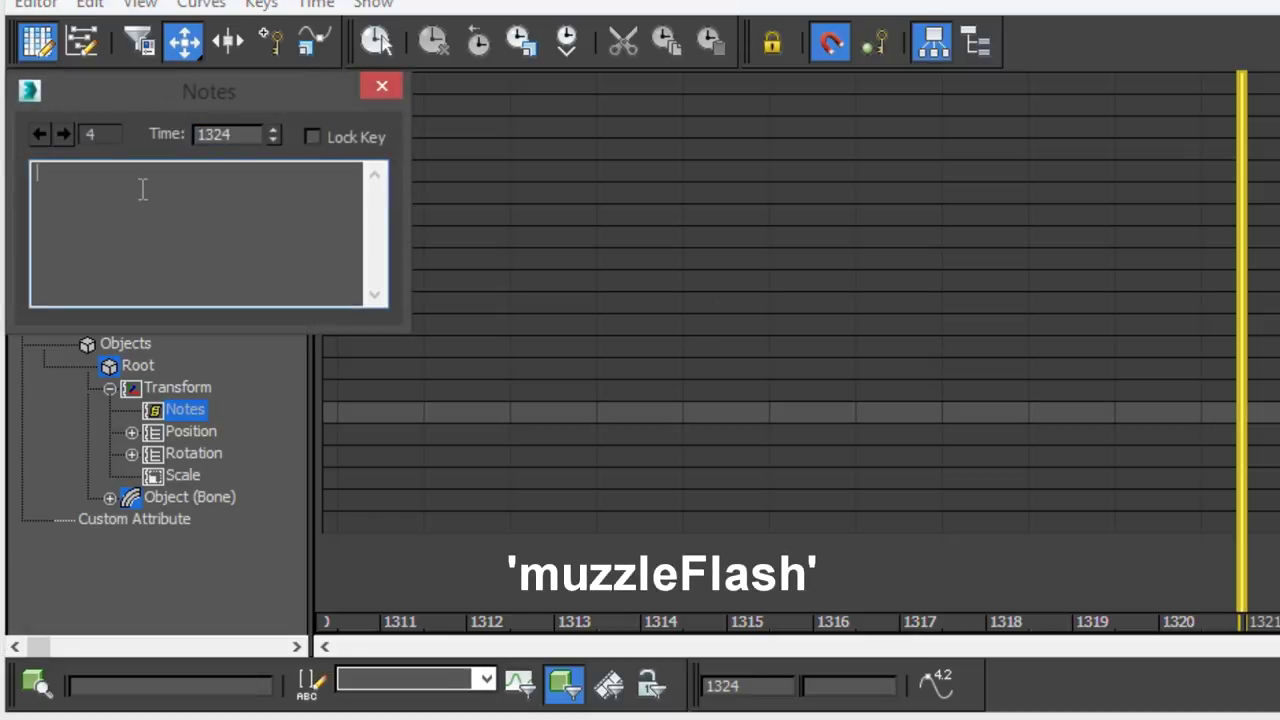
type("muzzleFlash")
left_click(382, 87)
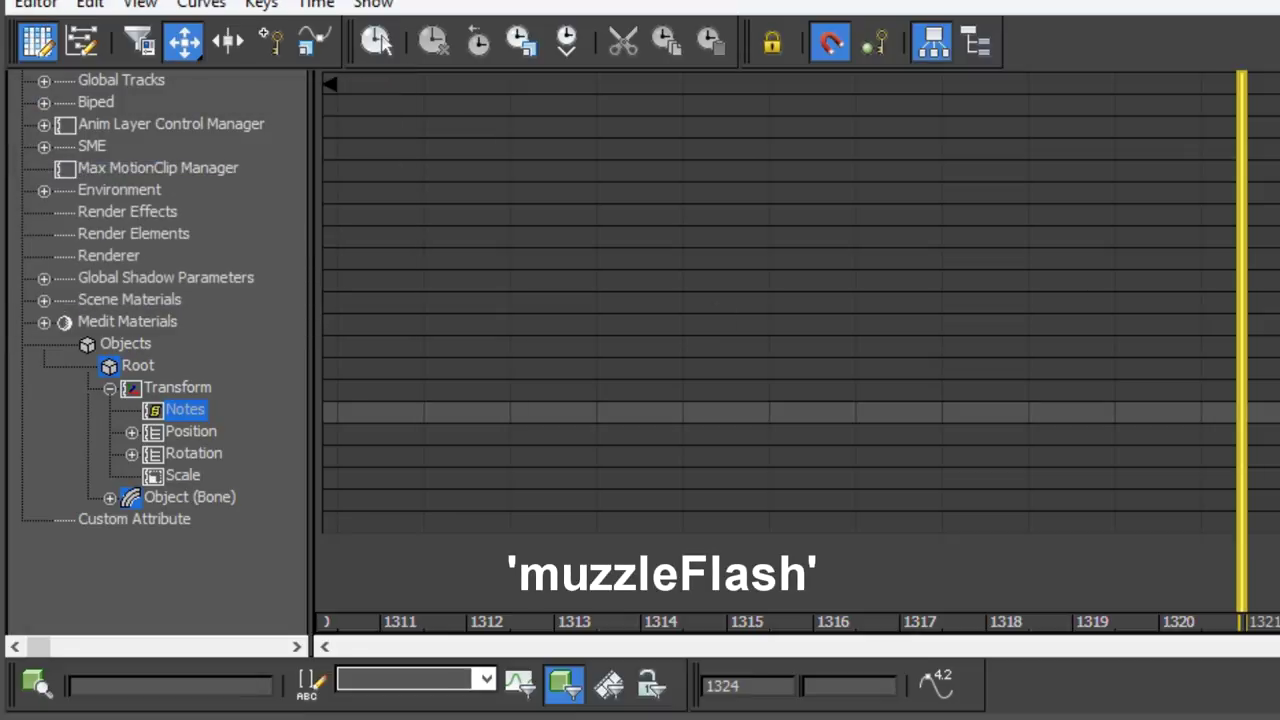
scroll(800, 300, "down", 3)
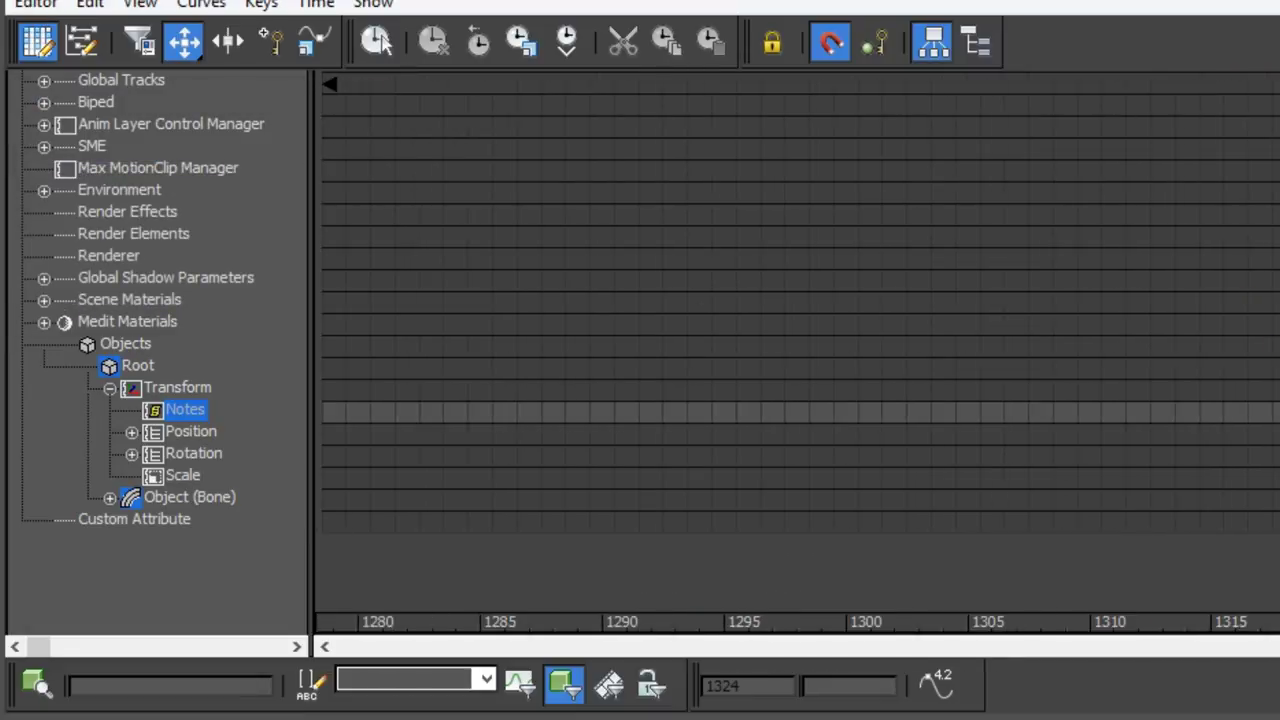
scroll(800, 300, "down", 5)
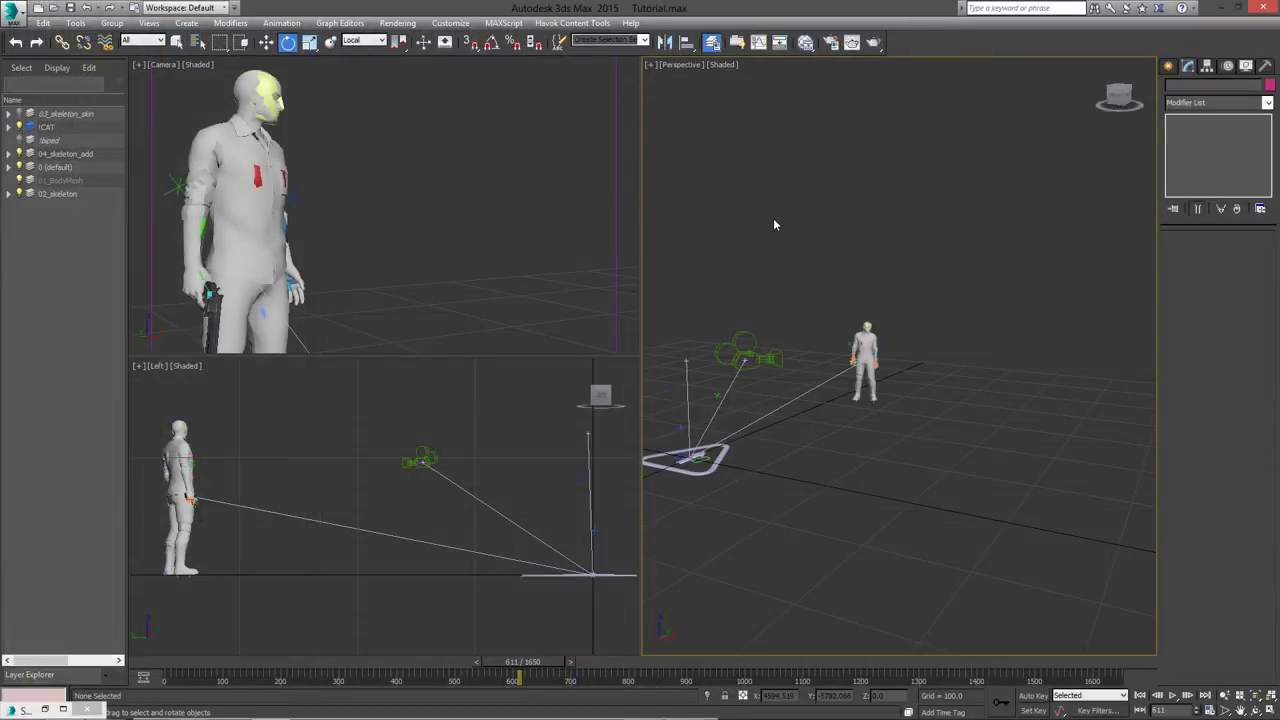
Launch the Havok export and pick the AnimationExport3rdPerson configuration set
left_click(560, 22)
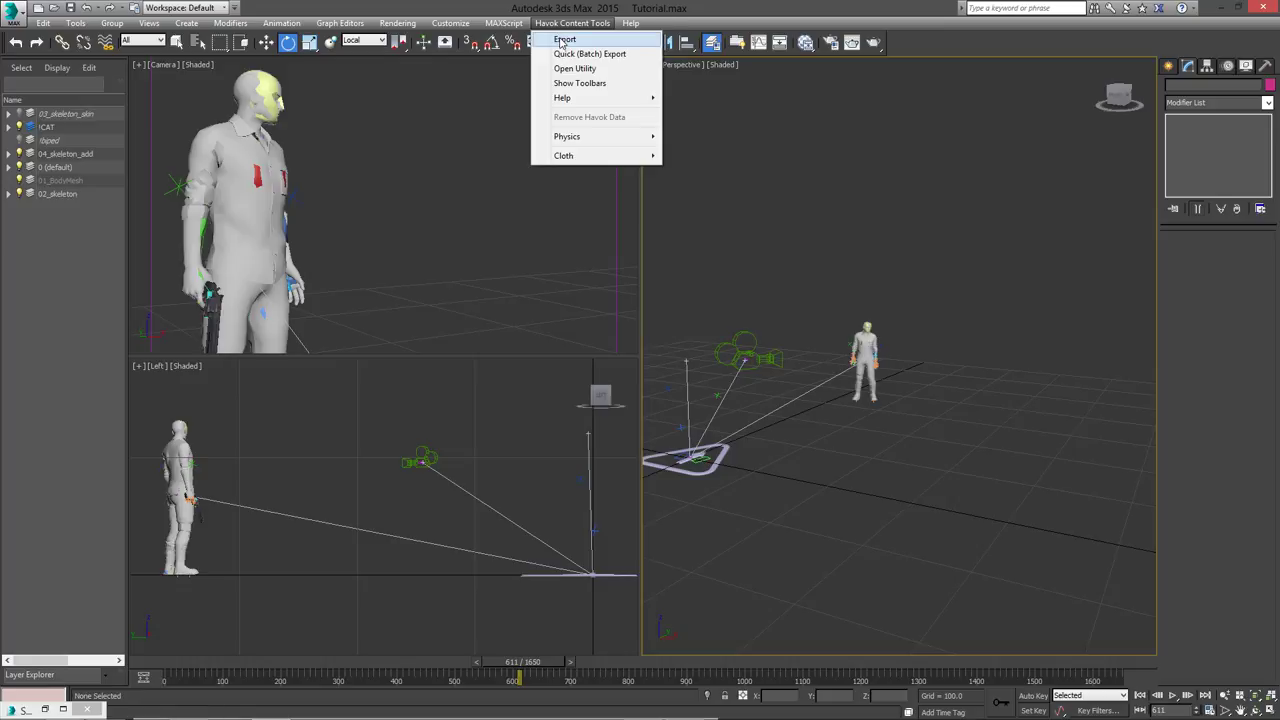
left_click(562, 37)
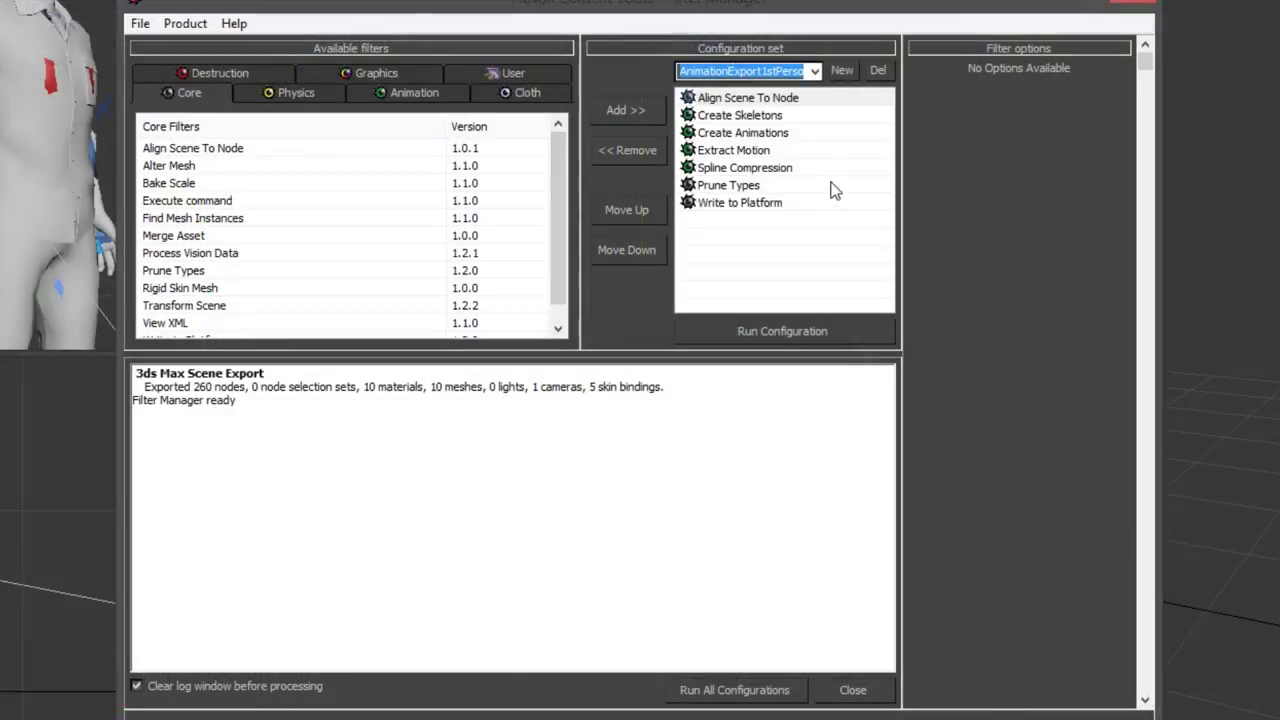
left_click(815, 71)
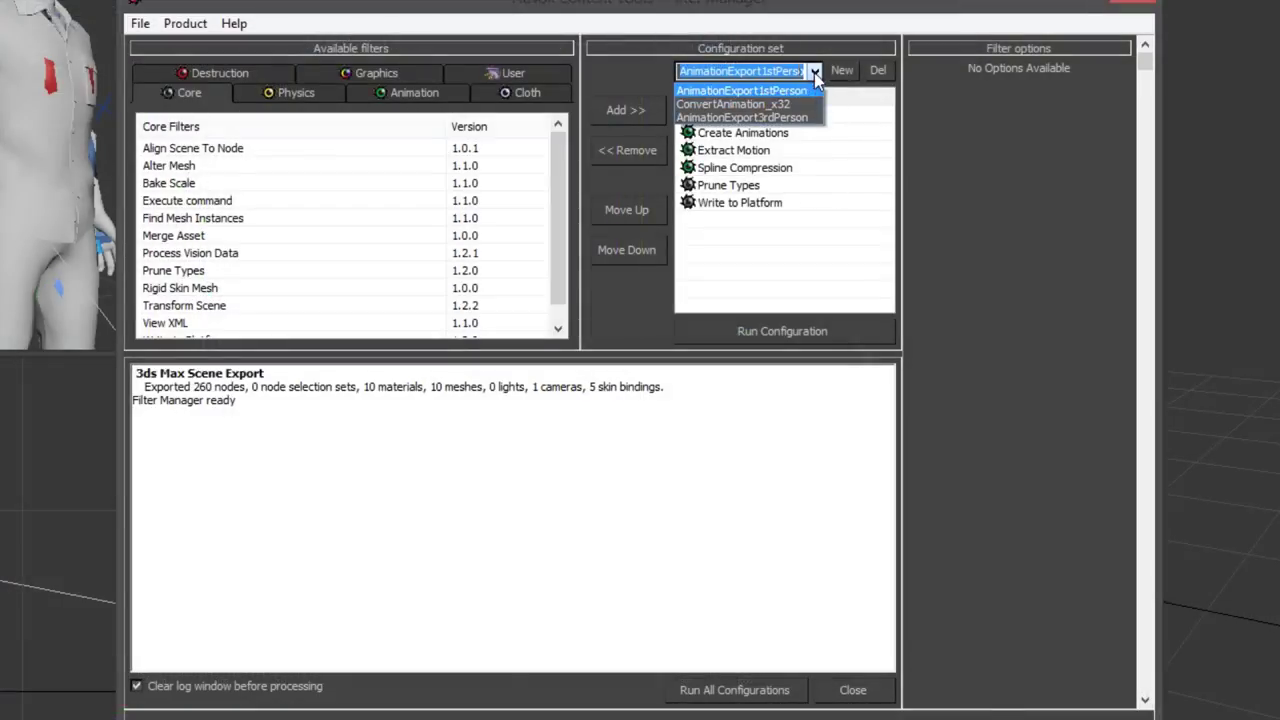
left_click(776, 118)
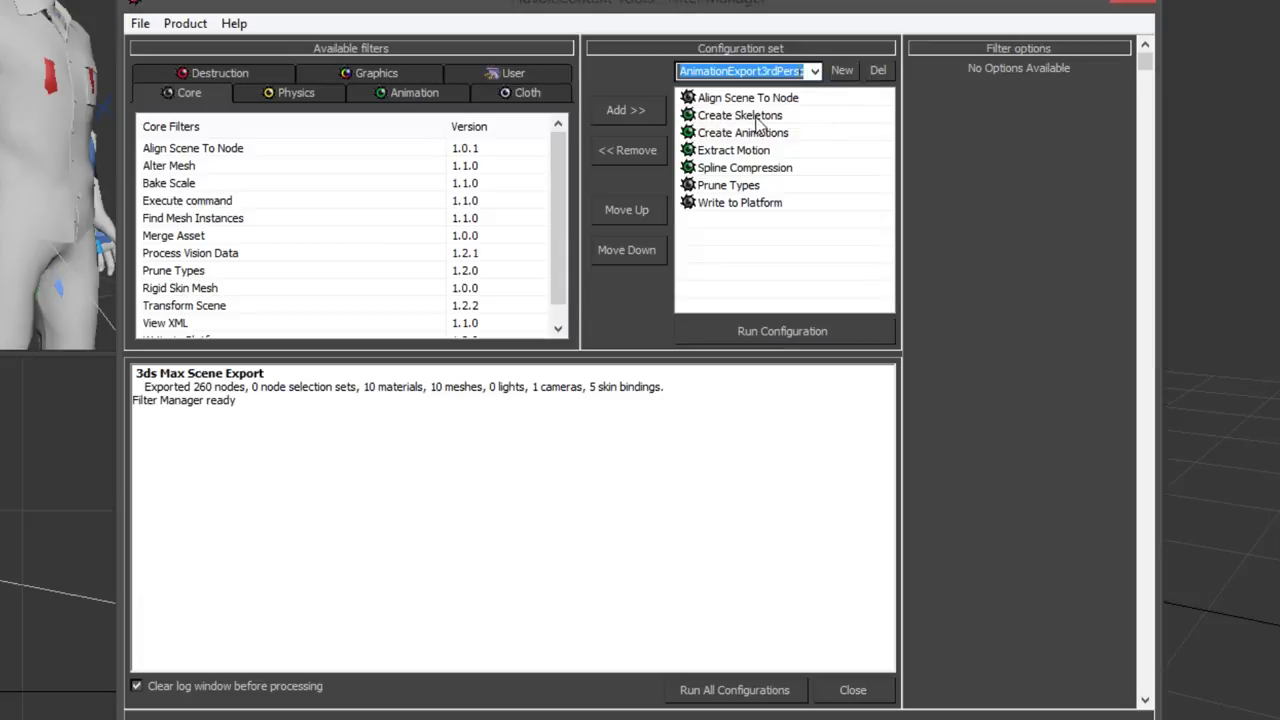
Set Fallout4Rig3rd.txt as the rig in both Create Skeletons and Create Animations
left_click(740, 116)
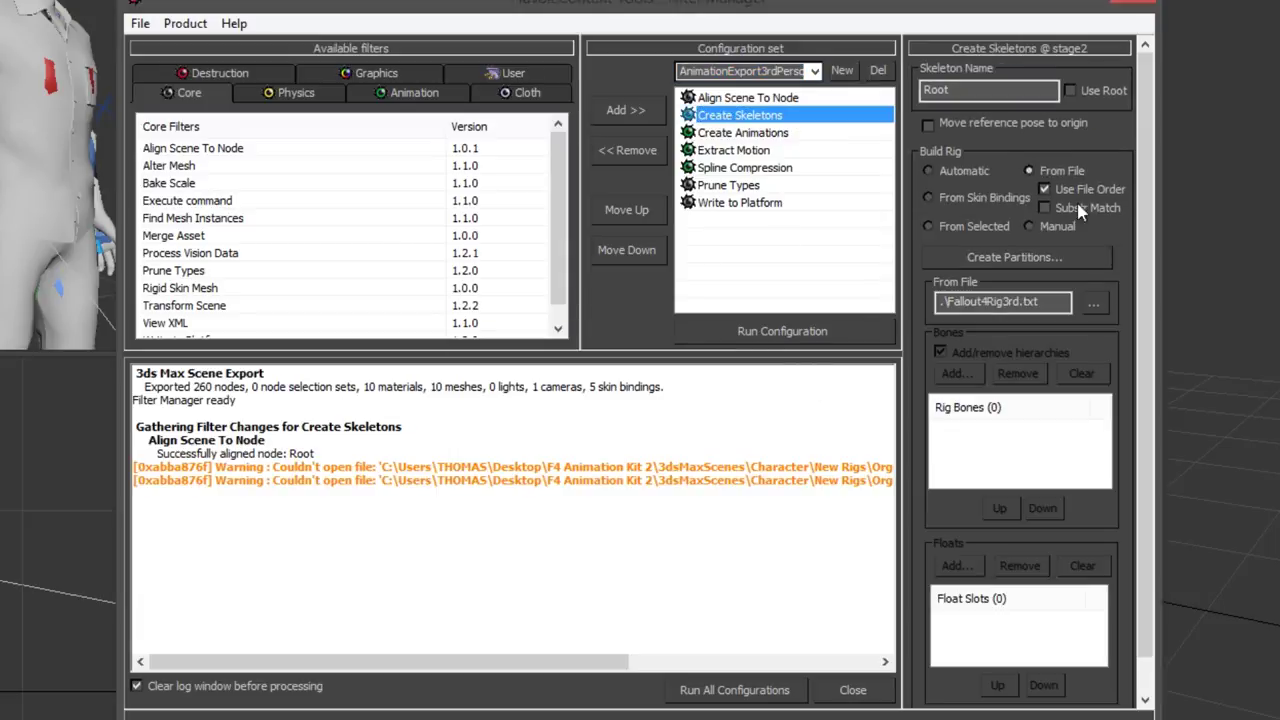
left_click(1093, 301)
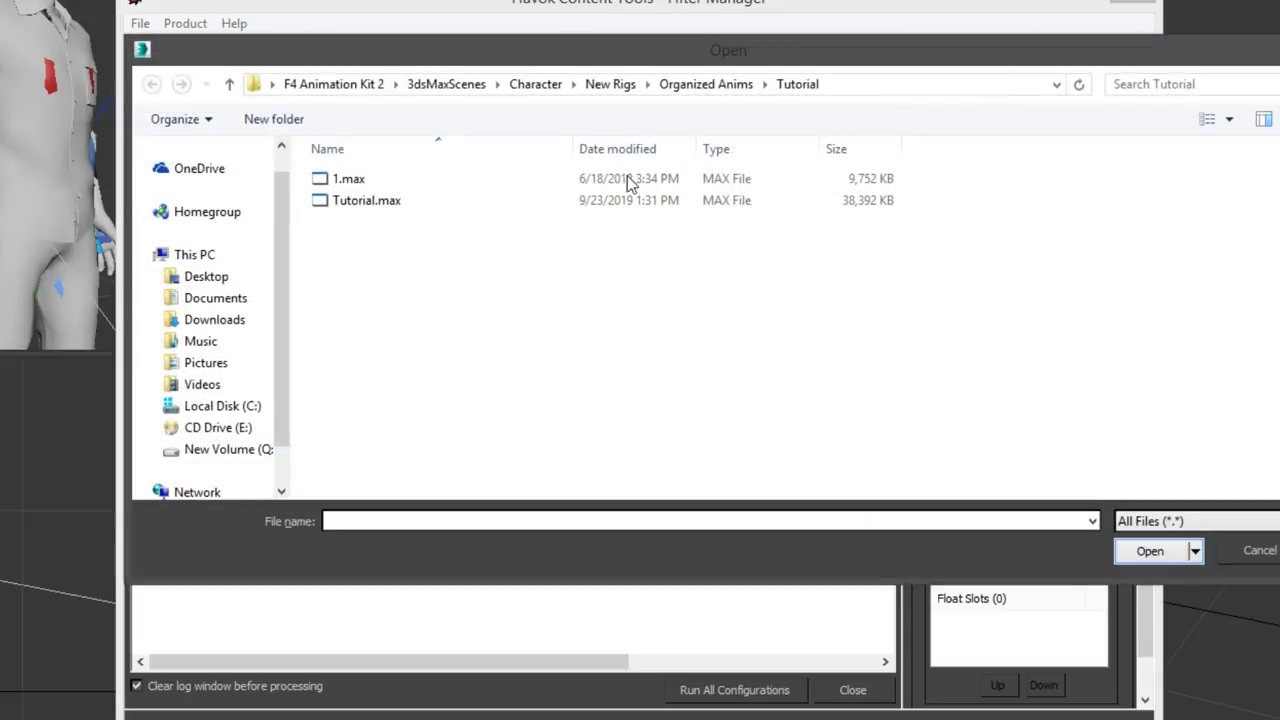
left_click(605, 86)
double_click(437, 205)
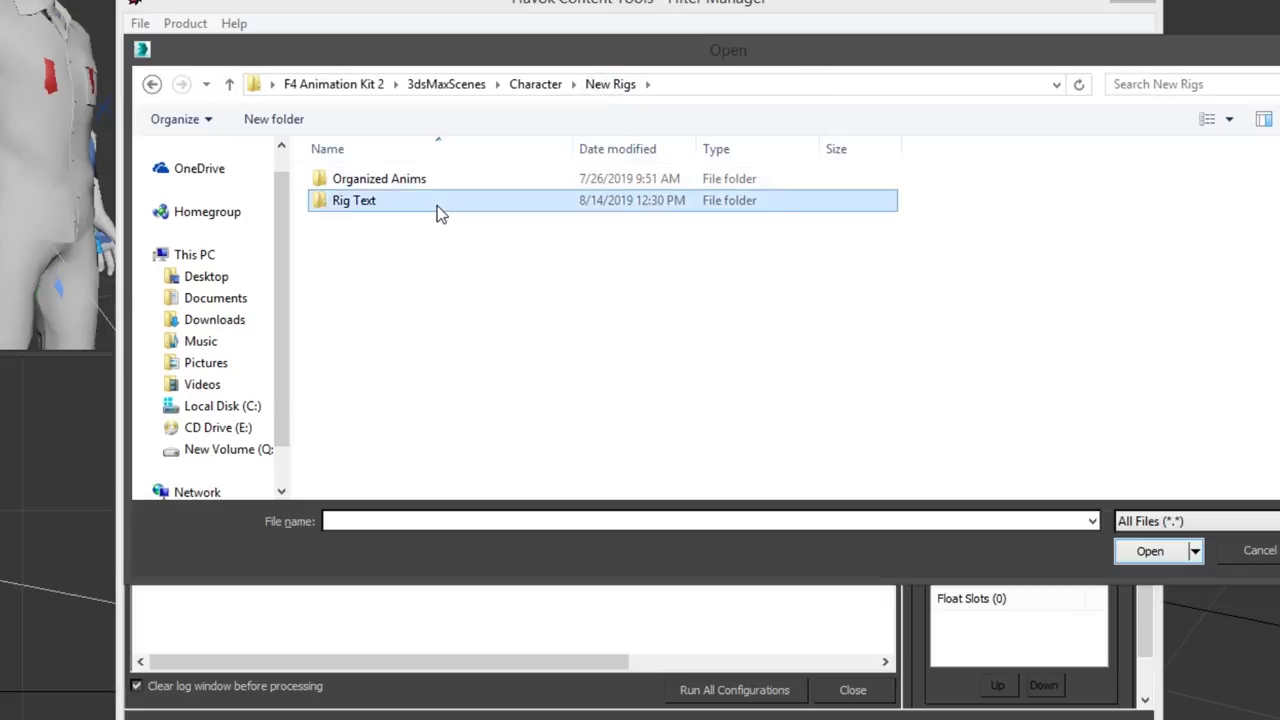
double_click(368, 244)
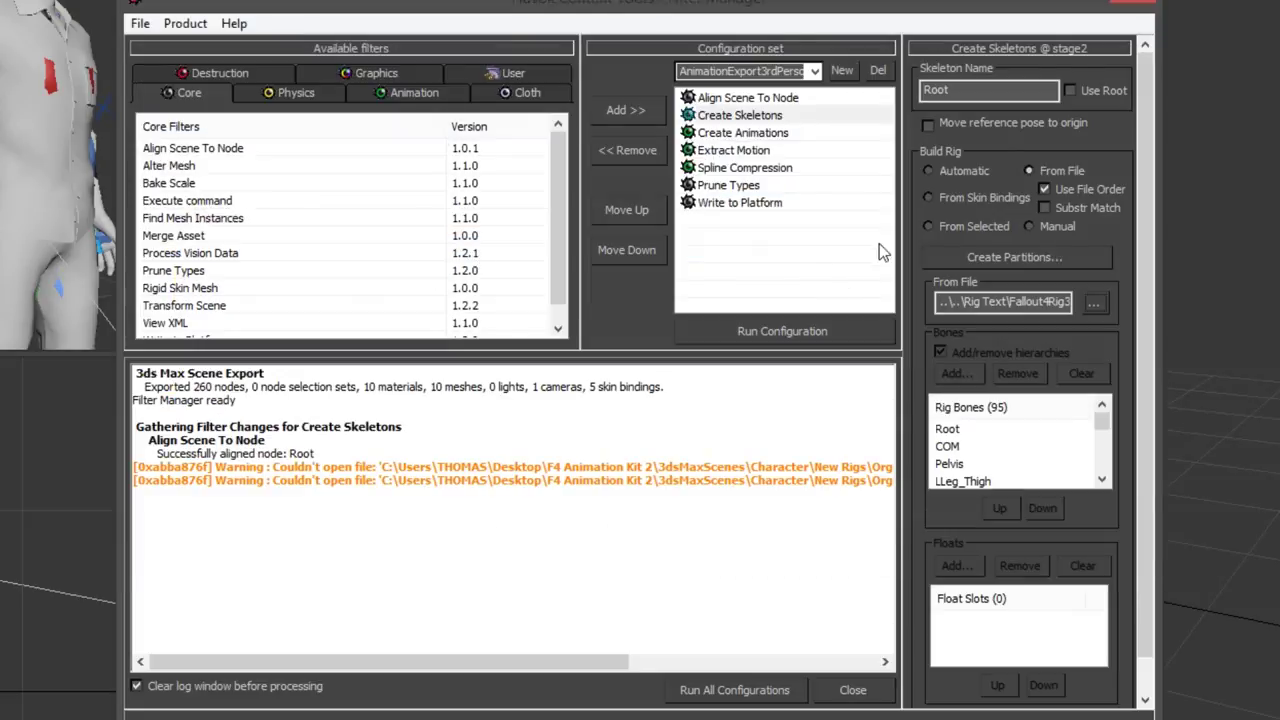
left_click(790, 132)
left_click(1090, 228)
left_click(608, 84)
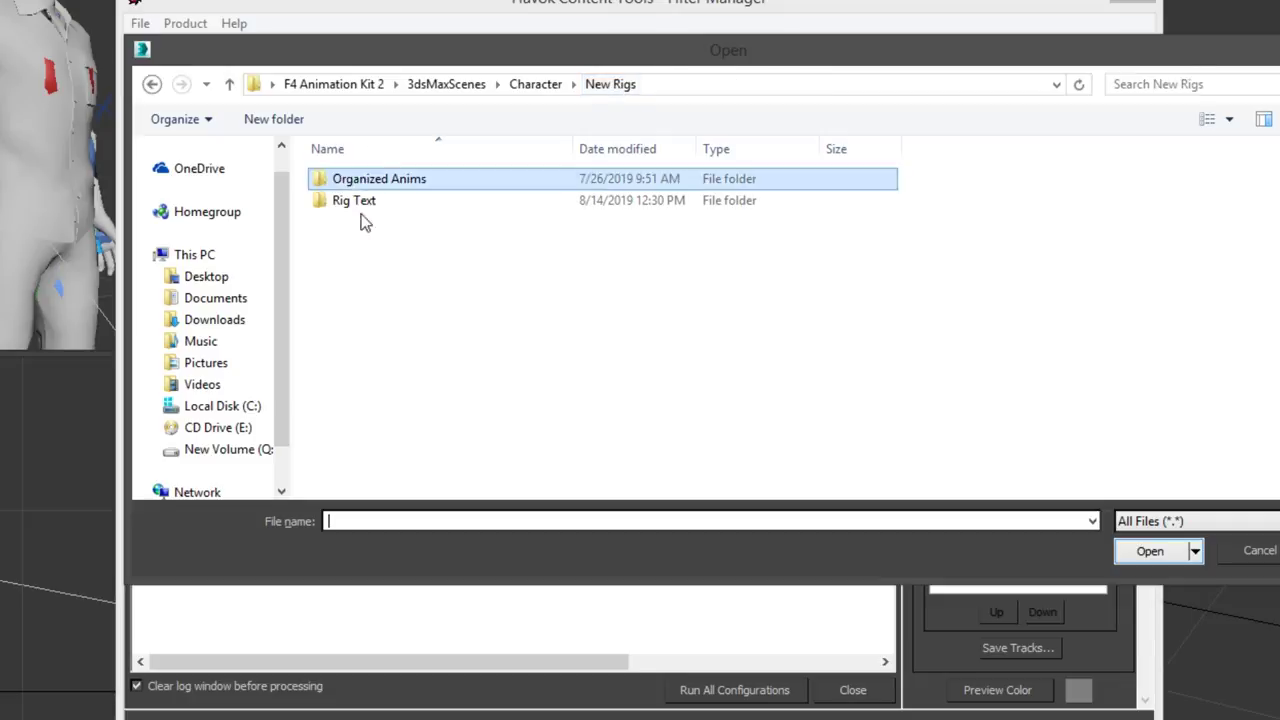
double_click(360, 203)
double_click(390, 246)
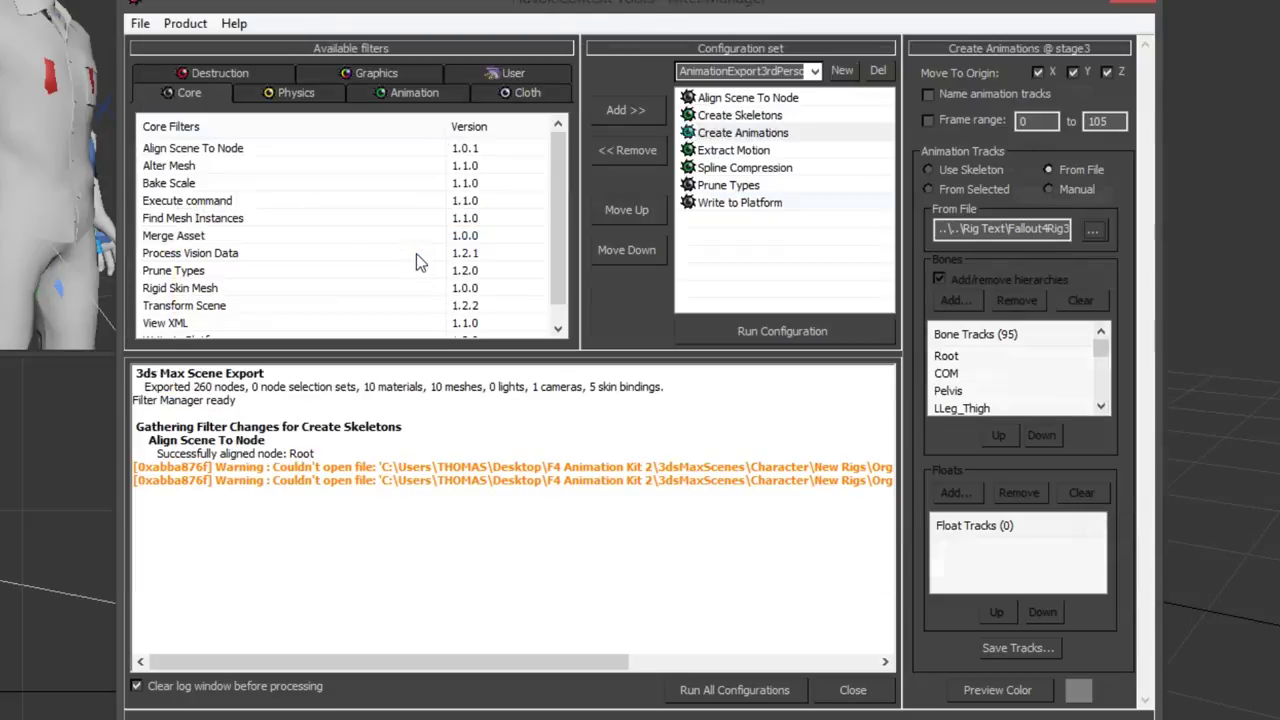
Set the Write to Platform output to KelloggtutorialAnim.hkx and run the configuration
left_click(740, 202)
left_click_drag(1085, 96, 928, 95)
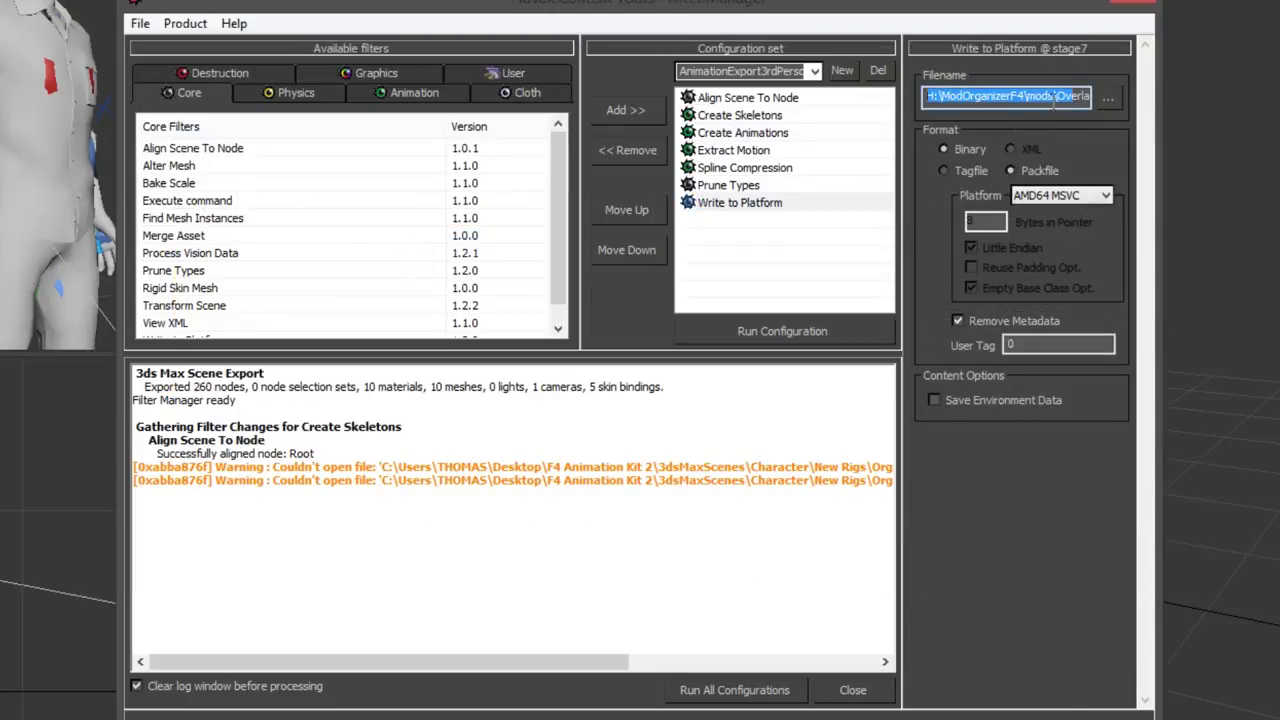
left_click_drag(1085, 96, 916, 100)
key("ctrl+v")
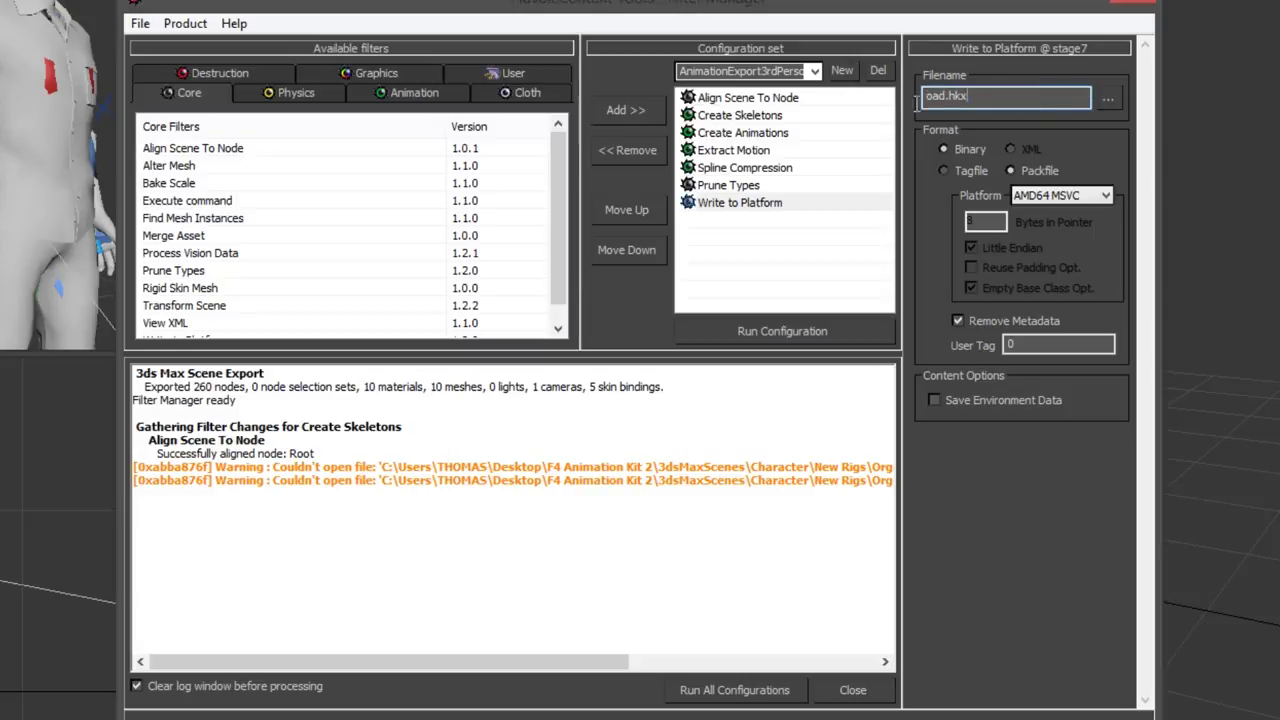
left_click(1107, 99)
type("KelloggtutorialAnim")
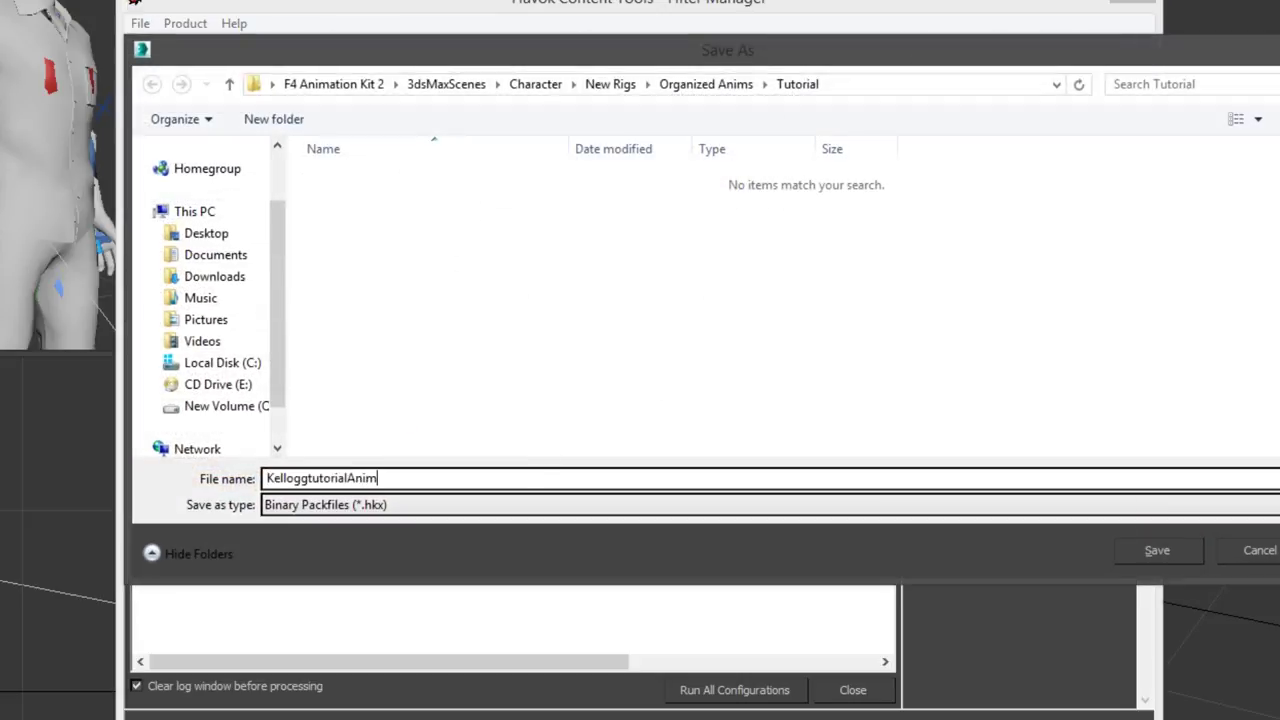
key("Return")
left_click(790, 331)
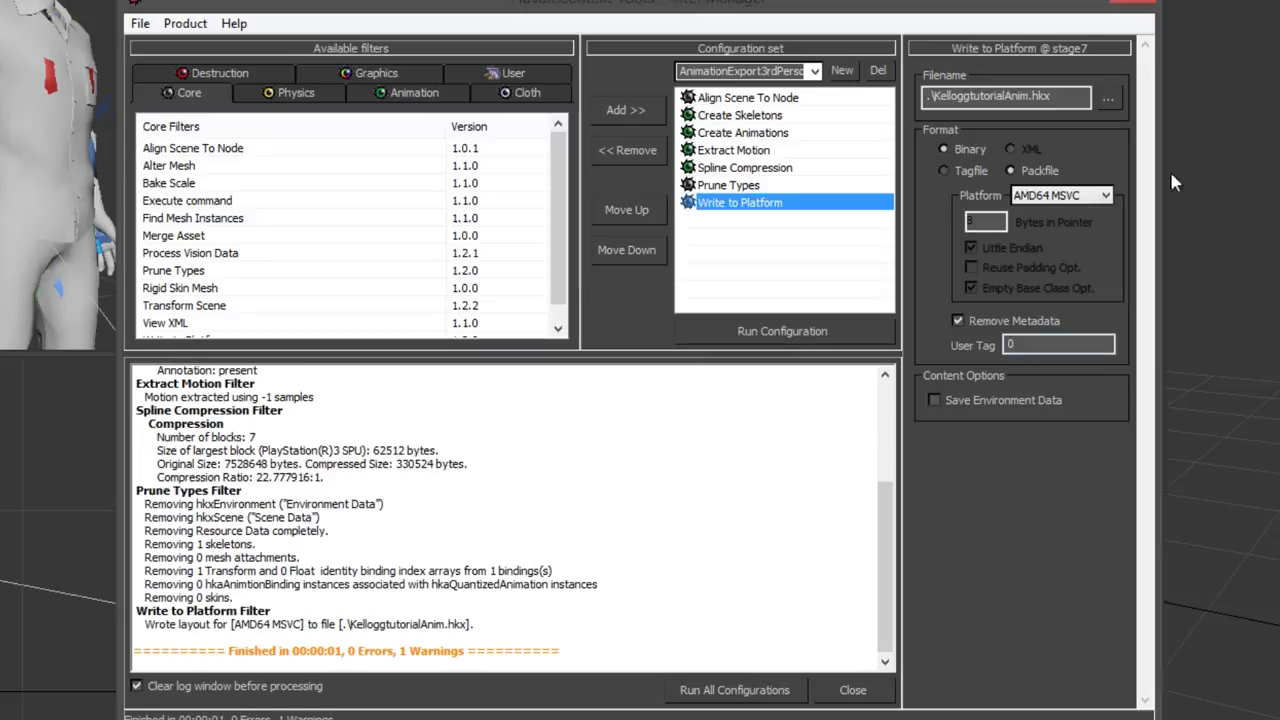
left_click(1110, 95)
left_click(508, 263)
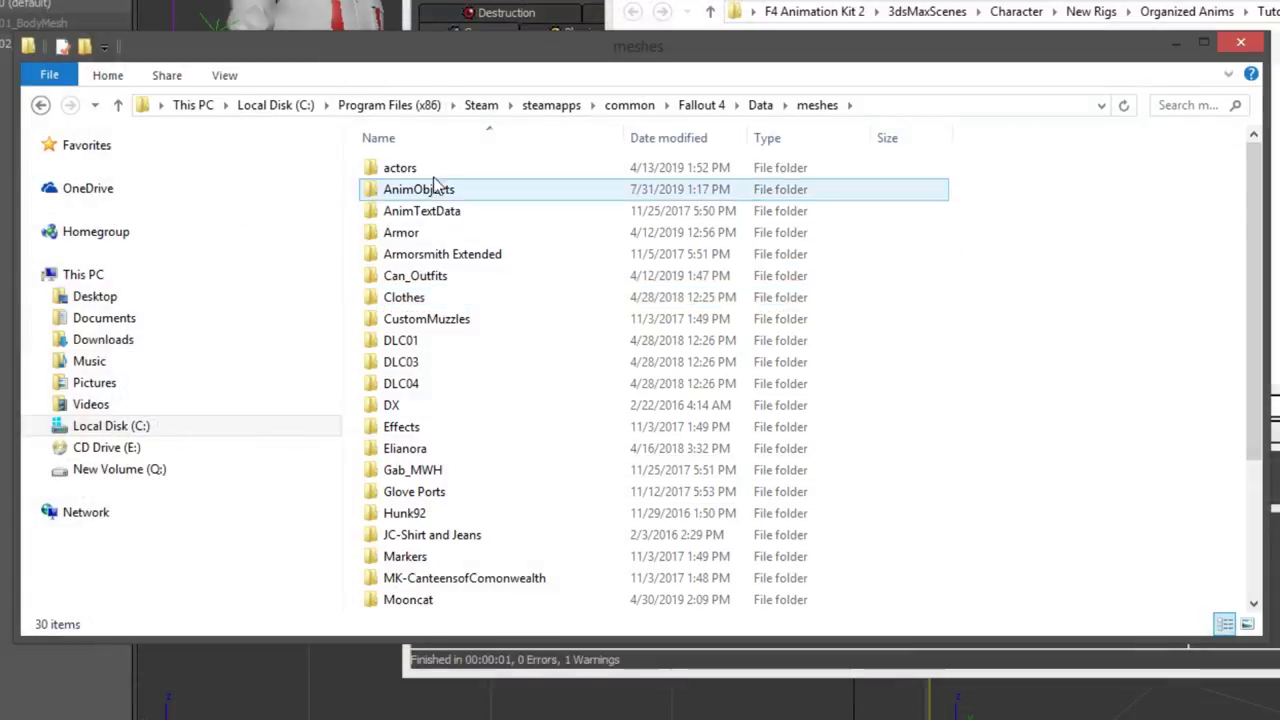
Navigate to actors\character\animations\DaveTheDrunk\Gun in the Fallout 4 meshes folder
double_click(425, 169)
left_click(443, 192)
double_click(415, 168)
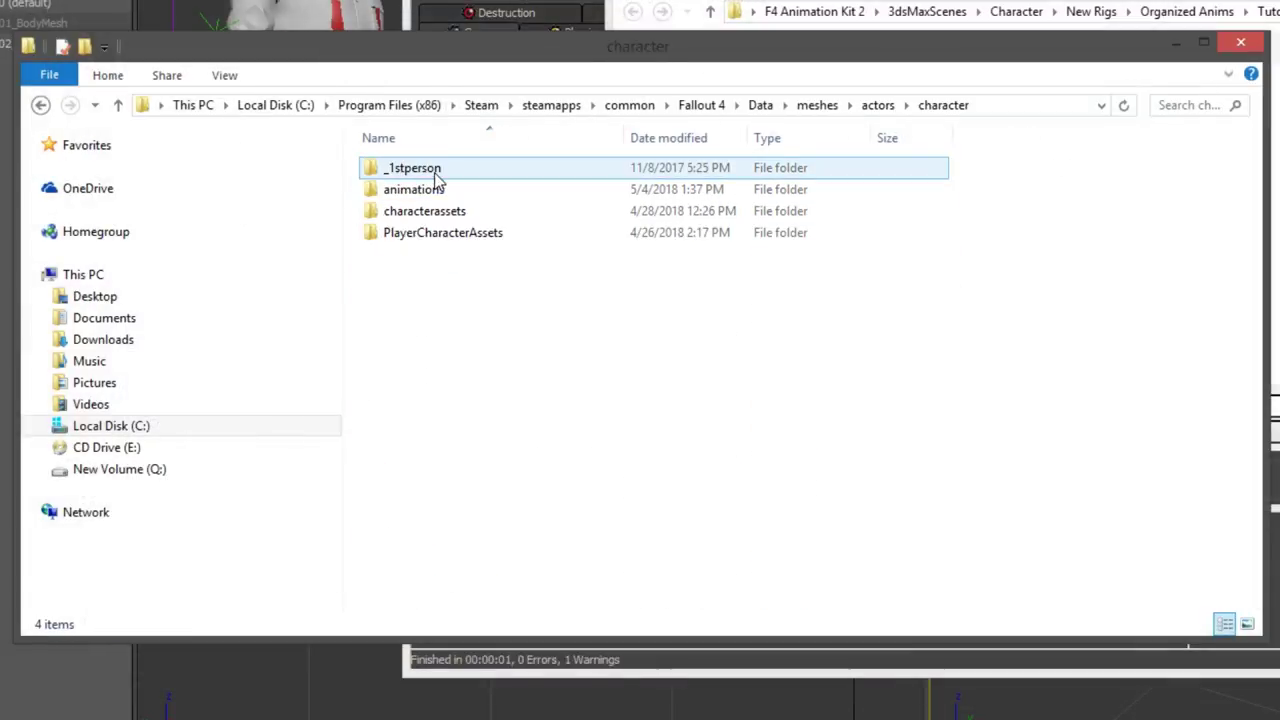
double_click(450, 190)
double_click(455, 189)
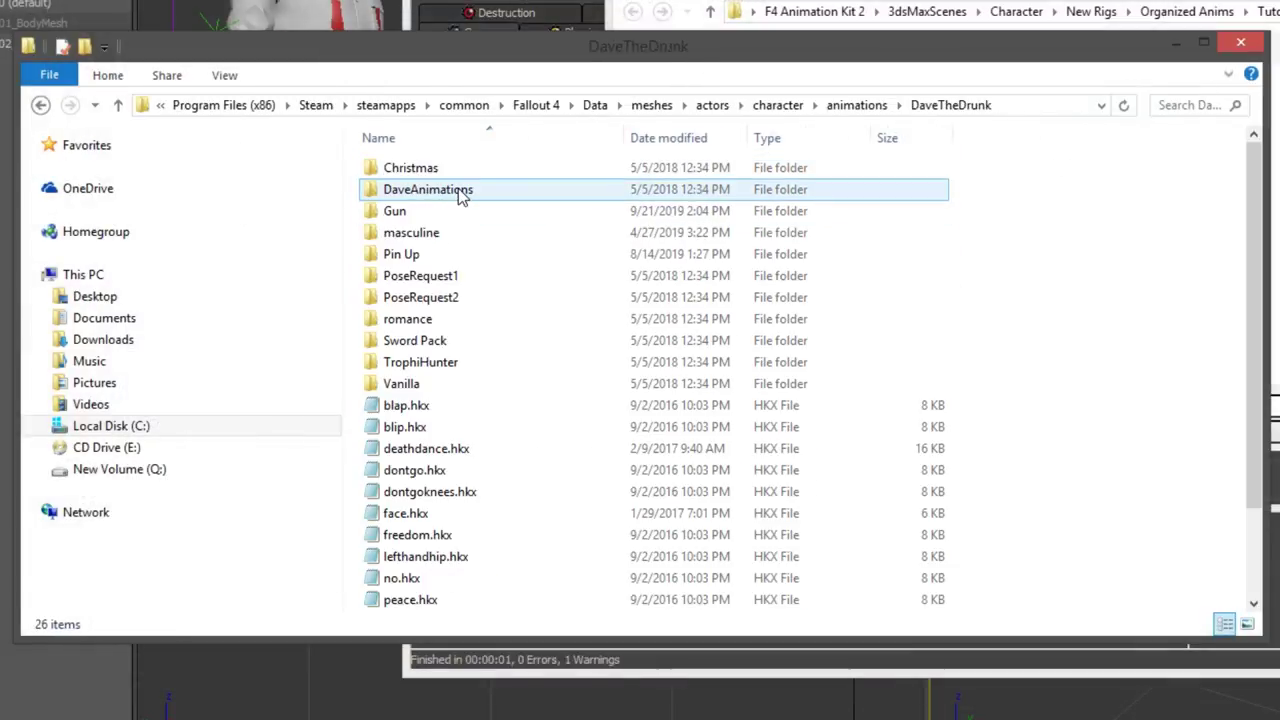
left_click(435, 236)
double_click(416, 212)
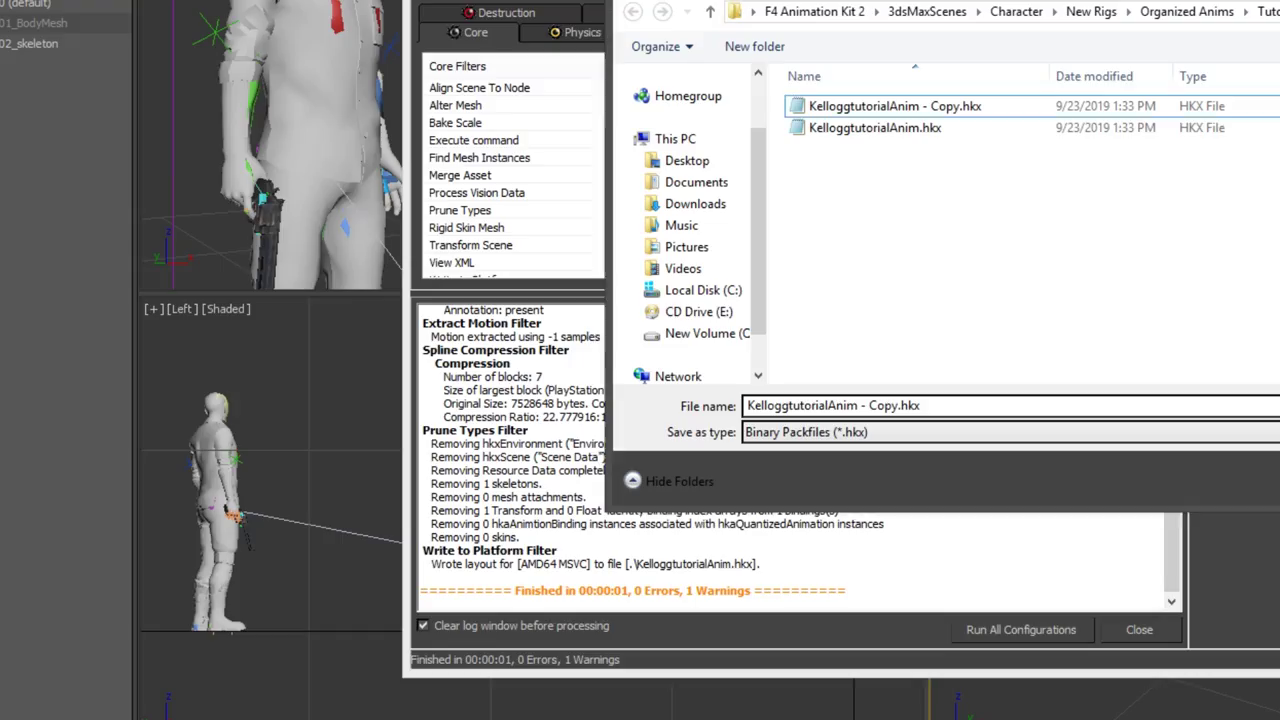
Delete the duplicate Copy file of the exported animation
left_click(1240, 42)
right_click(968, 112)
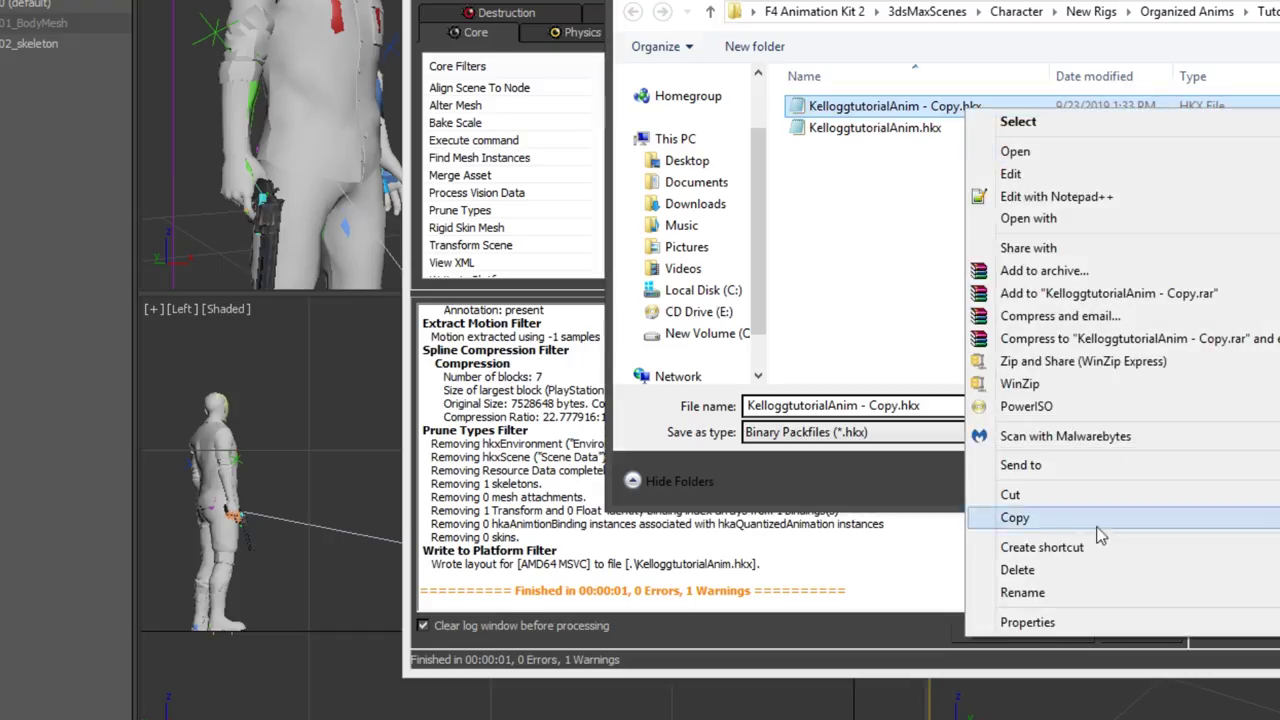
left_click(808, 190)
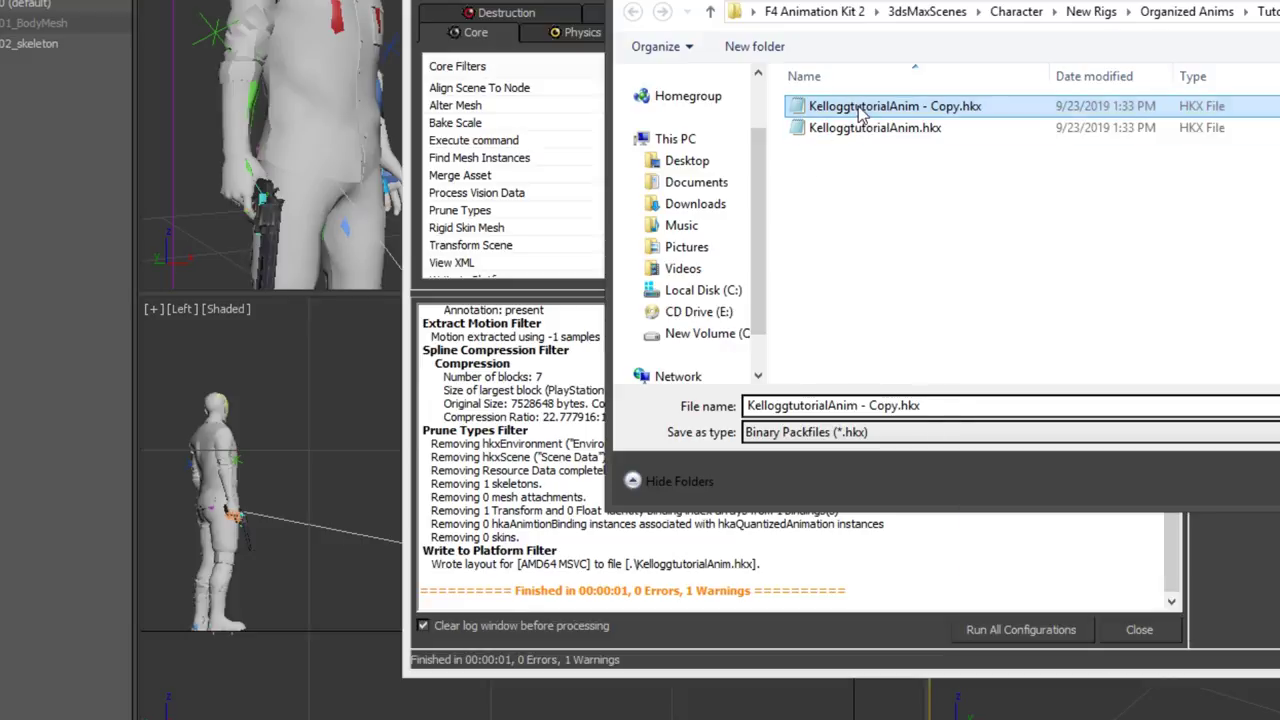
right_click(857, 108)
left_click(920, 567)
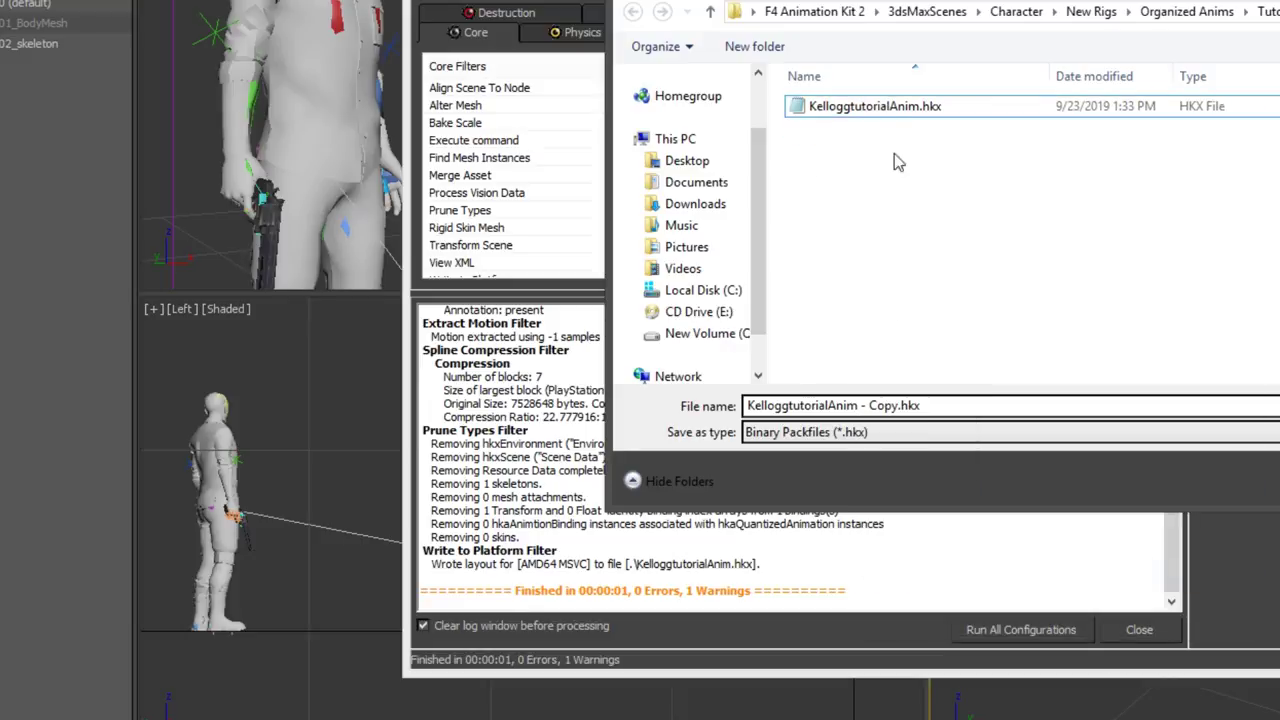
Rename KelloggtutorialAnim.hkx to g1.hkx and cut it
right_click(894, 108)
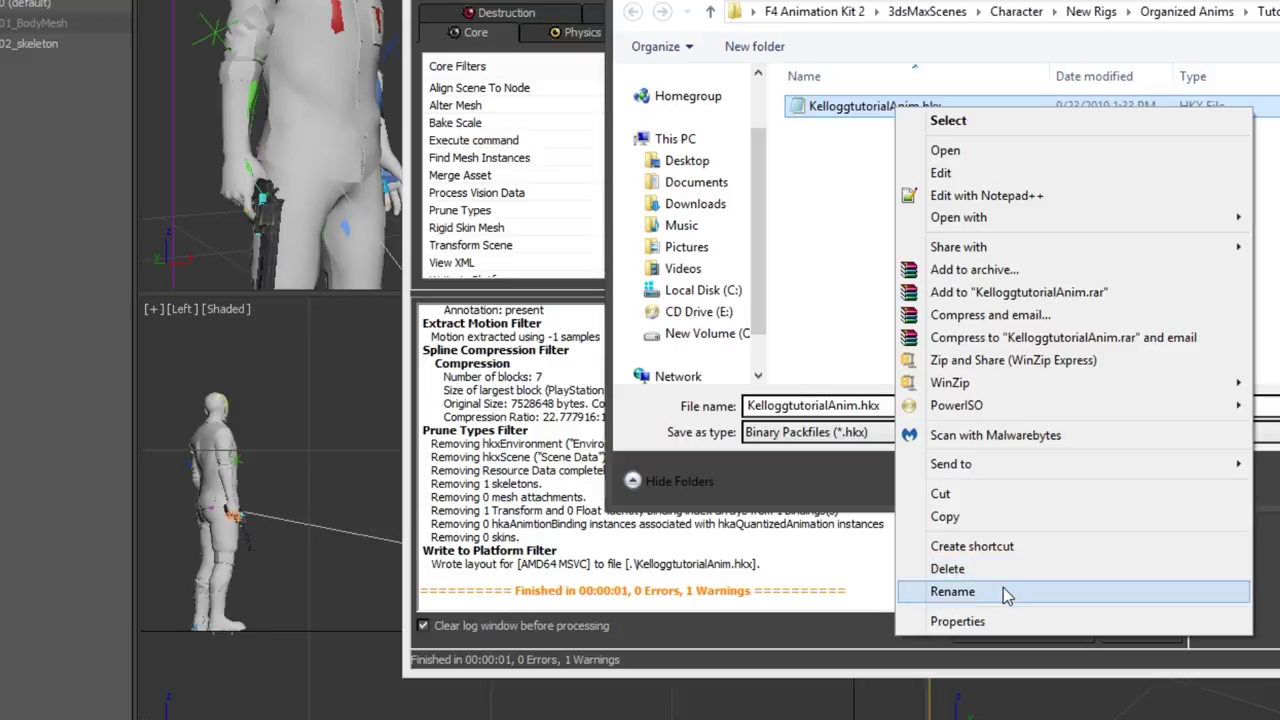
left_click(952, 591)
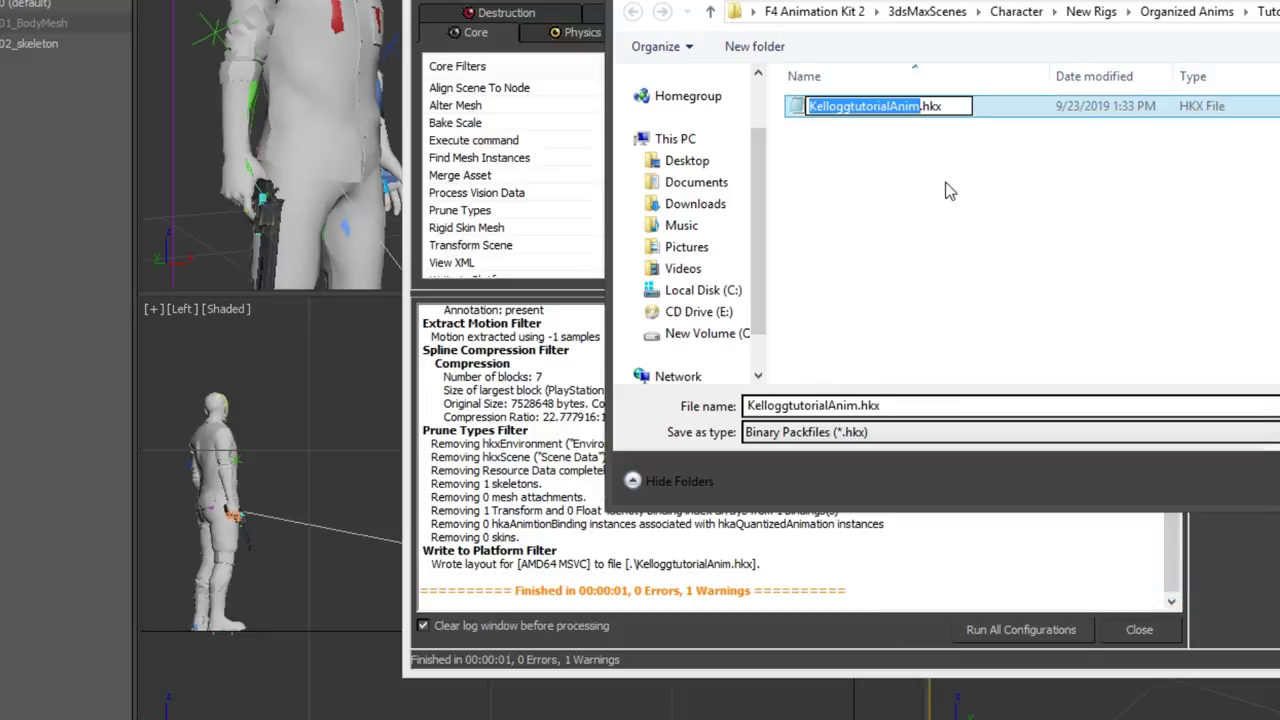
type("g1")
key("Return")
left_click(867, 110)
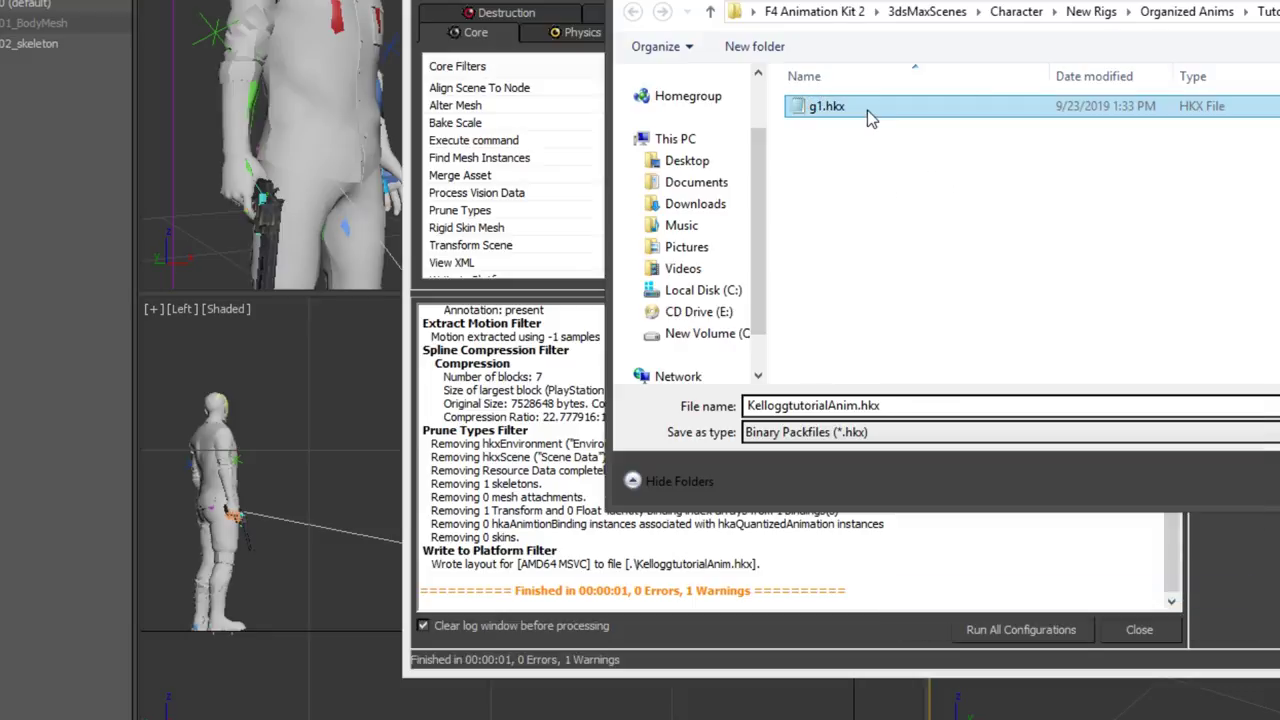
right_click(866, 110)
left_click(926, 499)
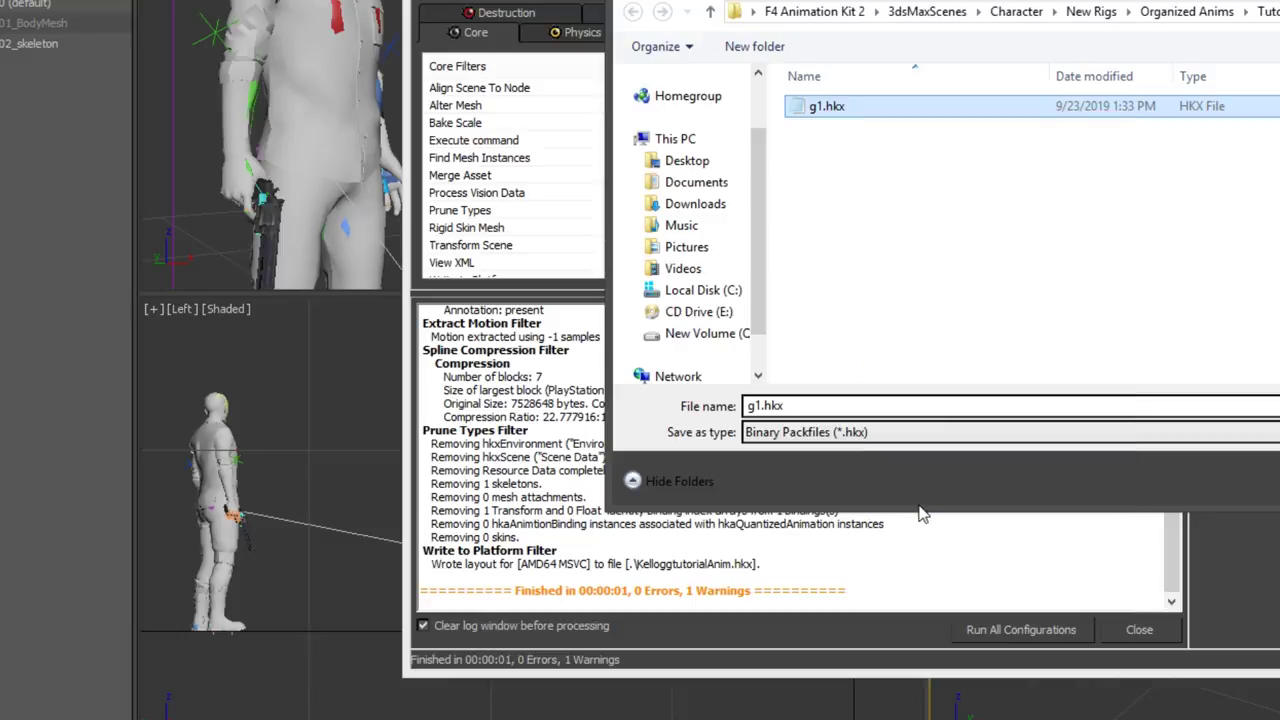
Paste g1.hkx into the Gun folder, replacing the existing g1.hkx
key("alt+Tab")
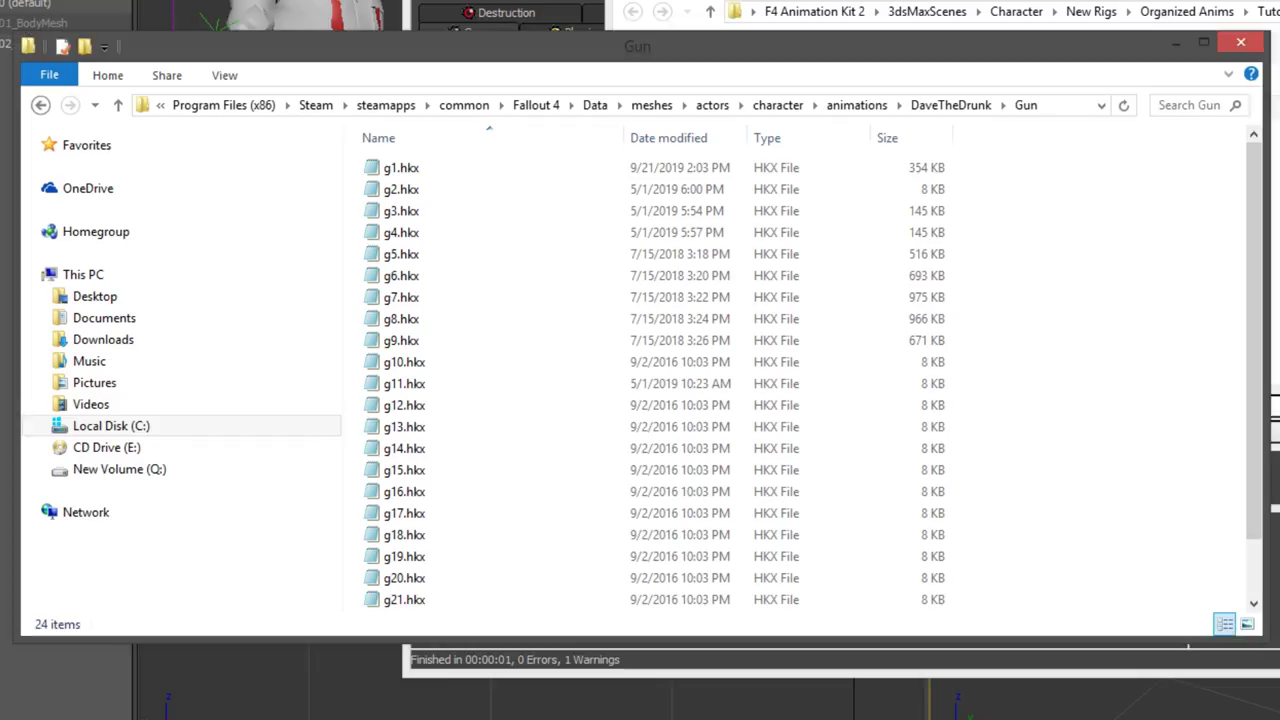
right_click(1157, 280)
left_click(1170, 420)
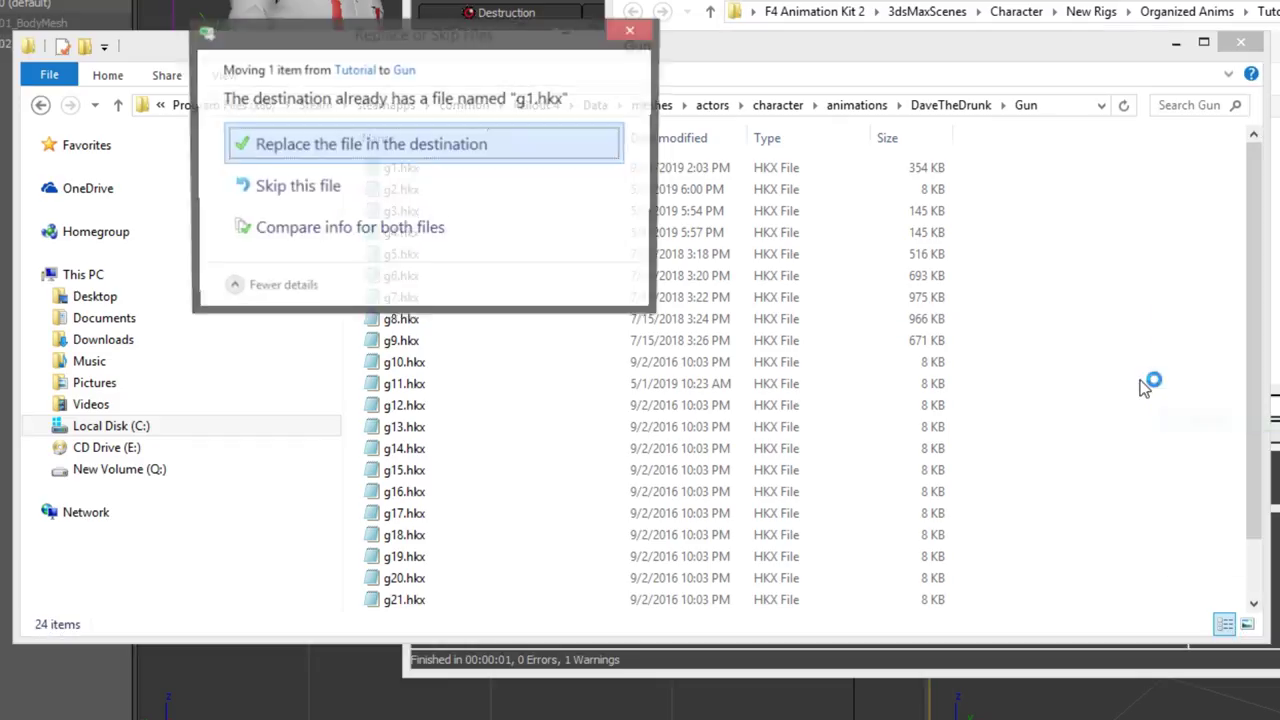
left_click(532, 152)
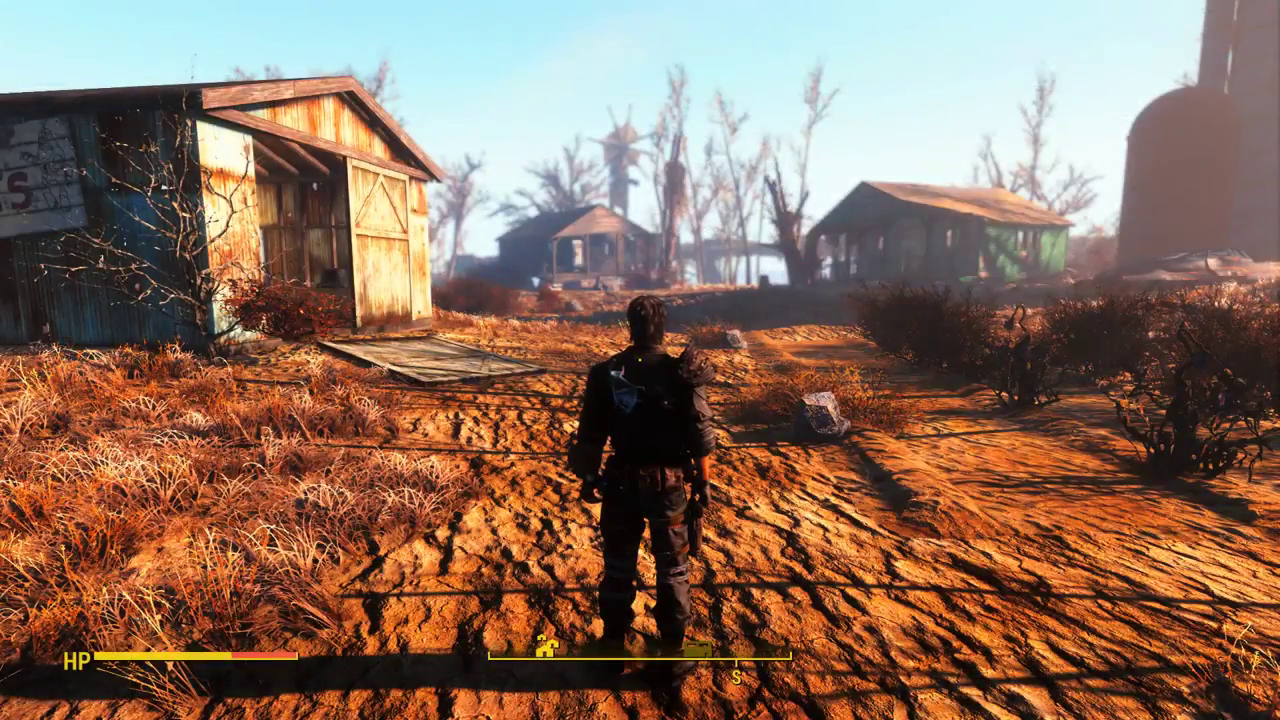
Target the player in the console, run playidle g1, and set fov to 40
key("grave")
left_click(698, 409)
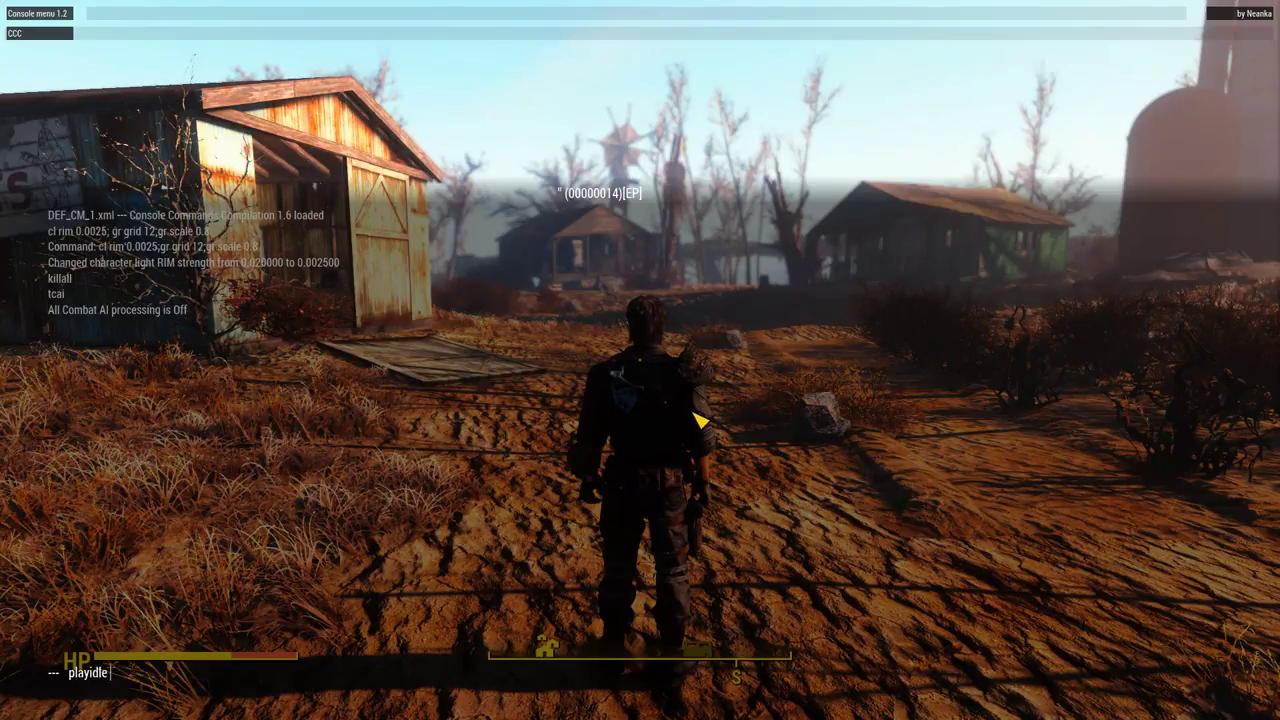
type("playidle g1")
key("Return")
type("fov 99")
key("Return")
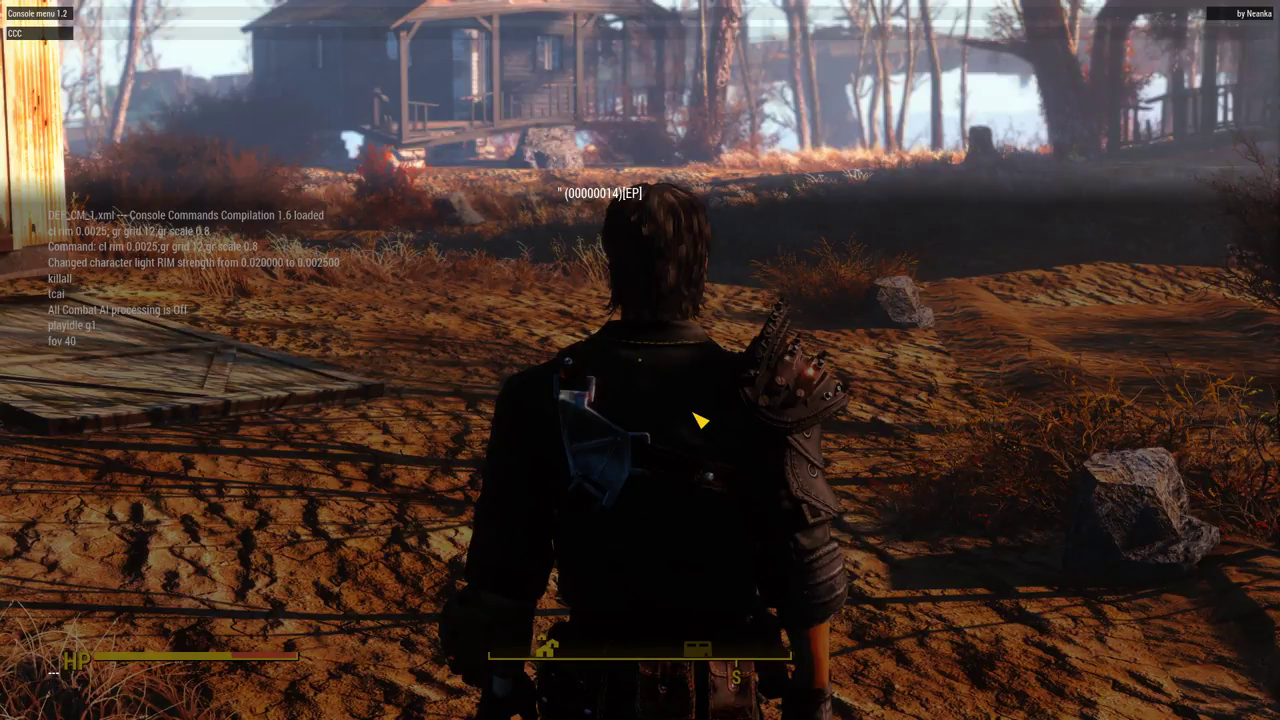
Enter tm to hide the HUD and close the console
key("Return")
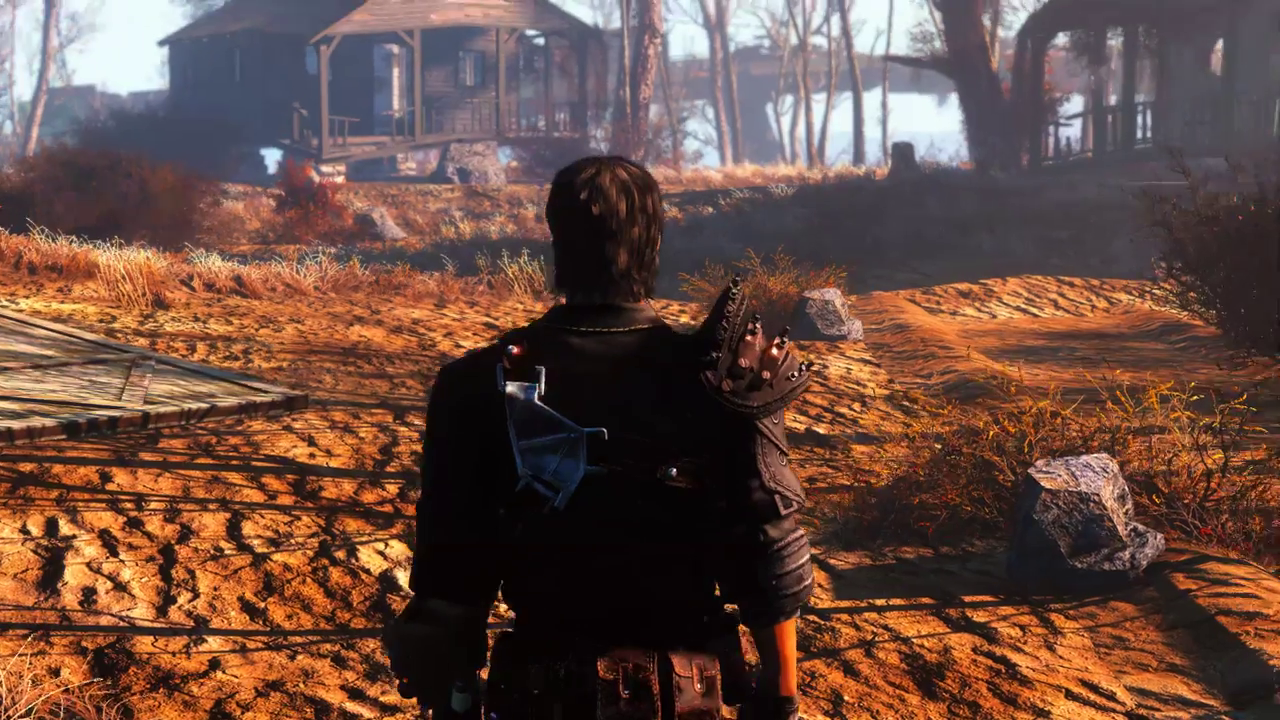